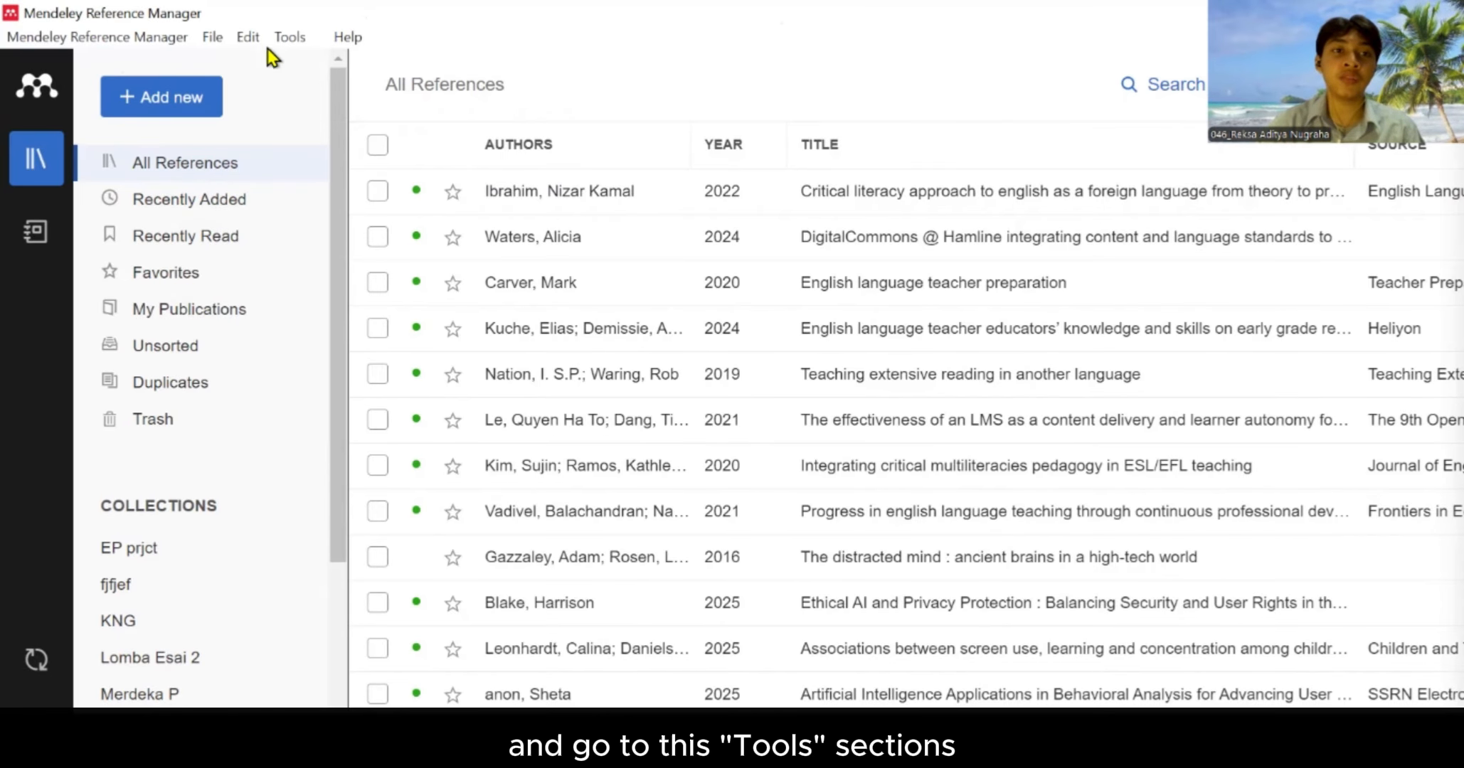
{"action": "left_click", "coordinate": [289, 39]}
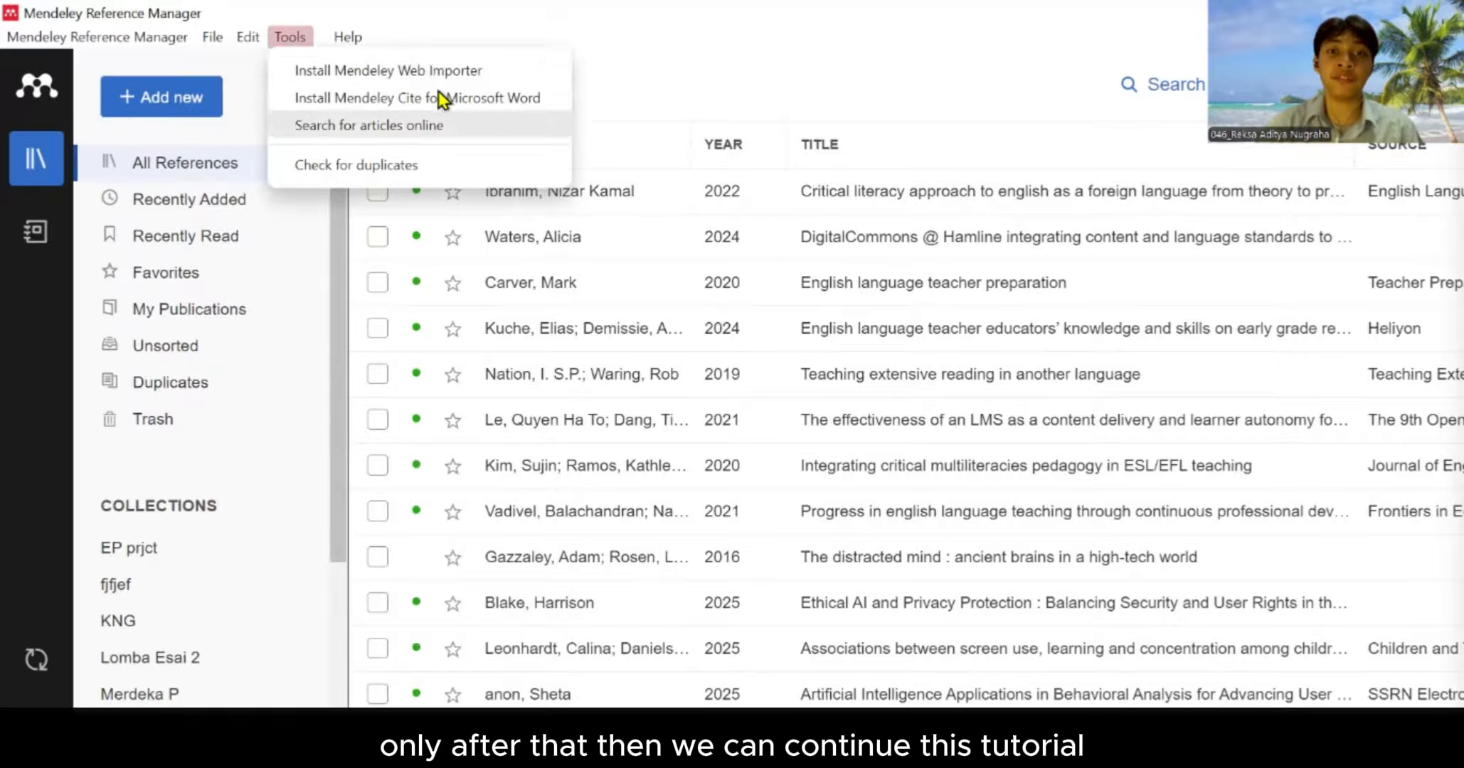
{"action": "left_click", "coordinate": [726, 63]}
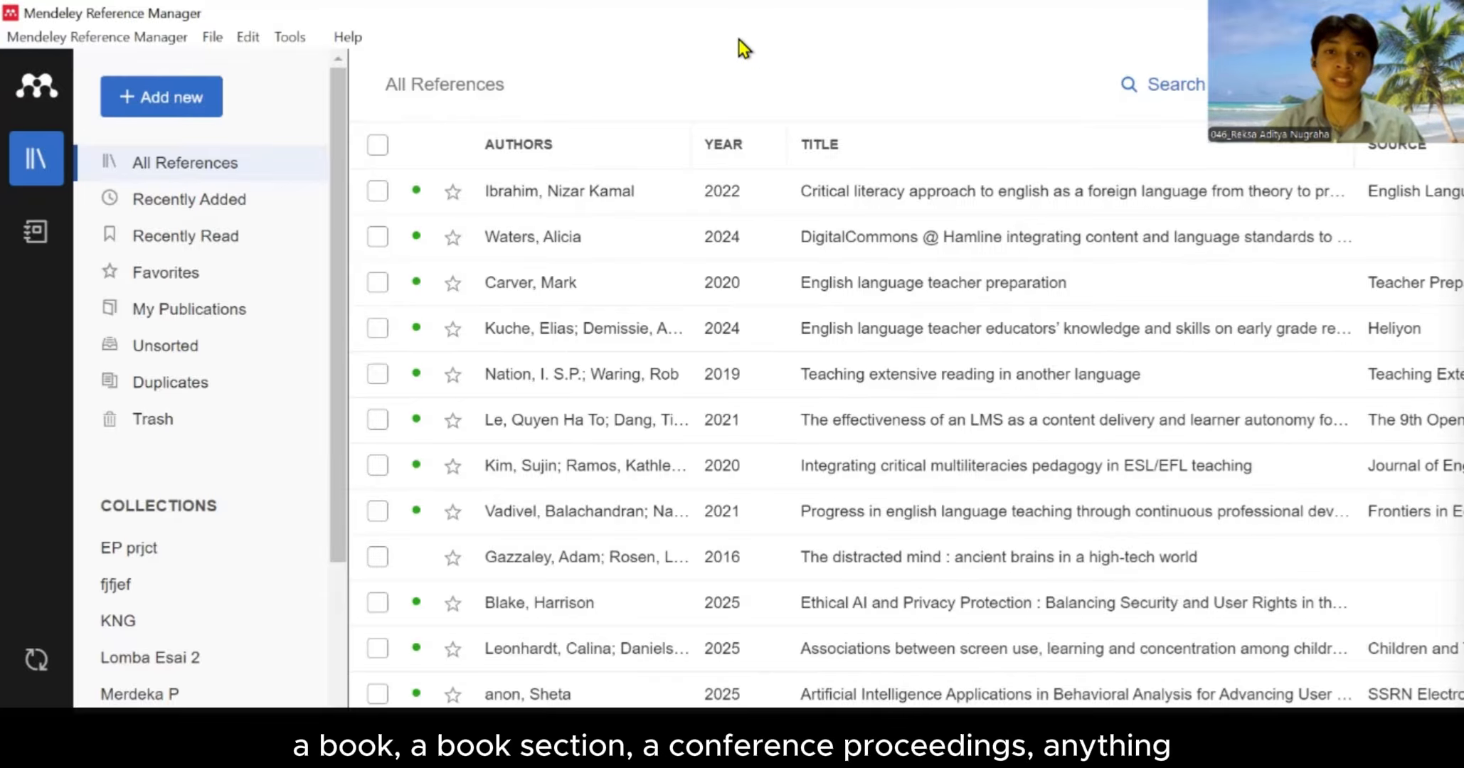
Look through the full list of references stored in the library
{"action": "scroll", "coordinate": [869, 309], "scroll_direction": "down", "scroll_amount": 10}
{"action": "scroll", "coordinate": [952, 388], "scroll_direction": "up", "scroll_amount": 10}
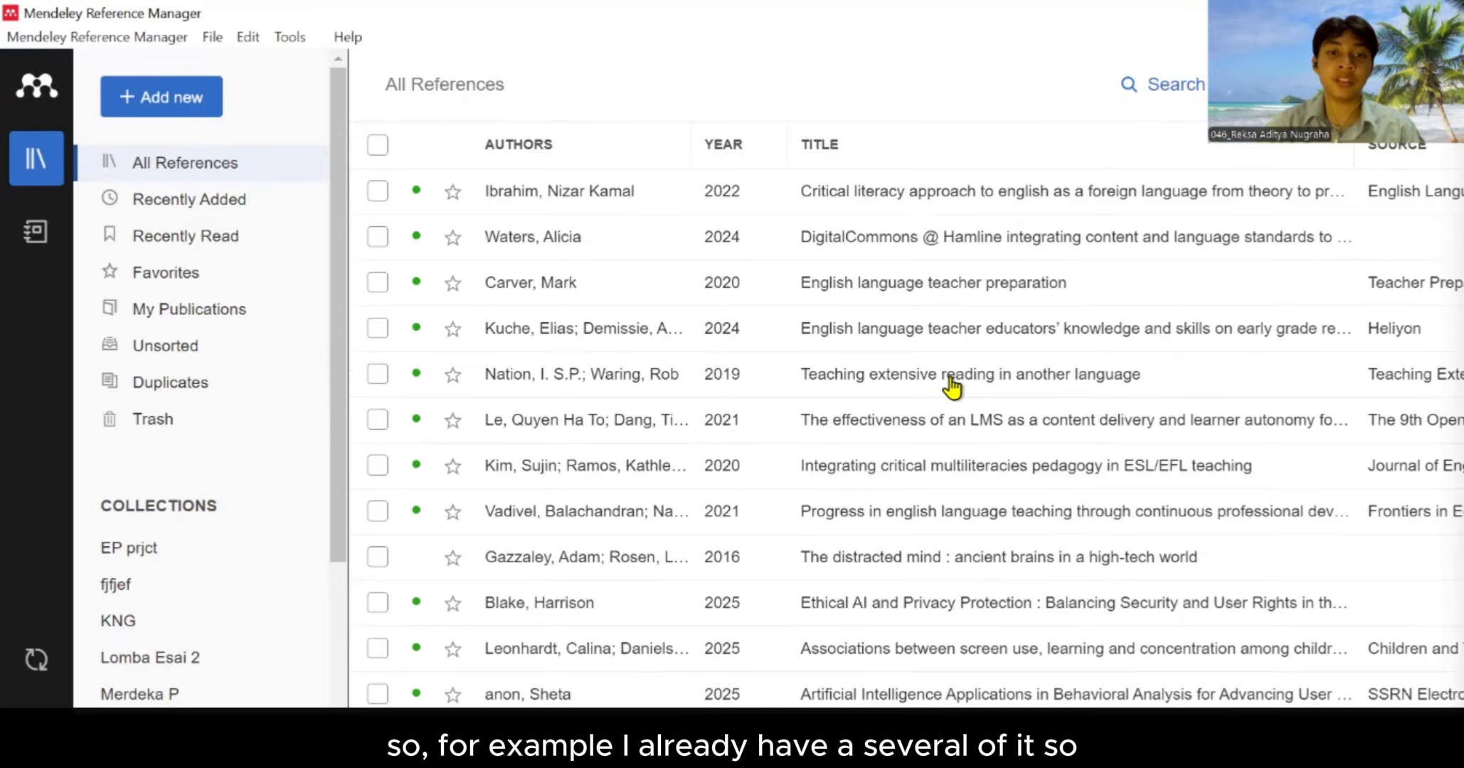
{"action": "scroll", "coordinate": [947, 386], "scroll_direction": "down", "scroll_amount": 10}
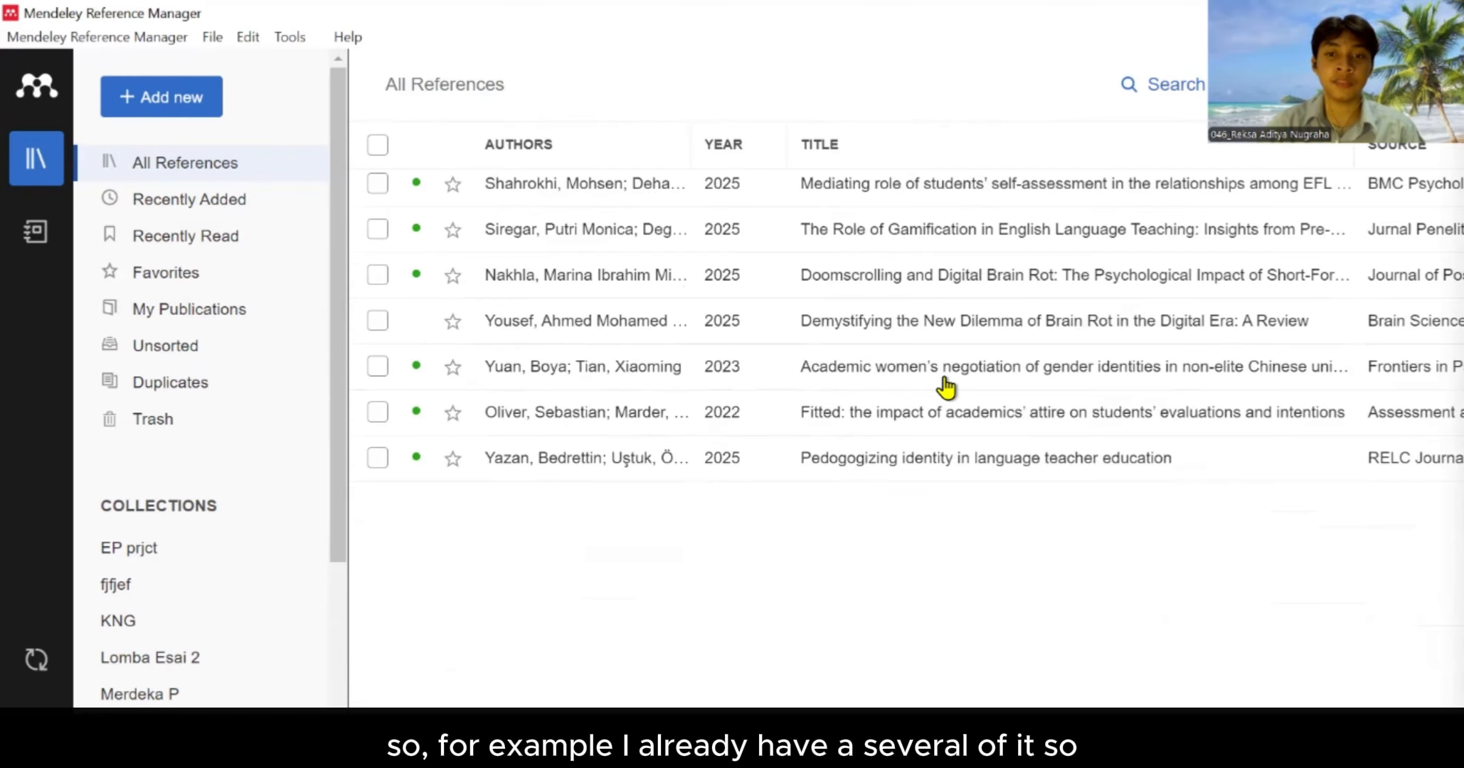
{"action": "scroll", "coordinate": [946, 387], "scroll_direction": "up", "scroll_amount": 5}
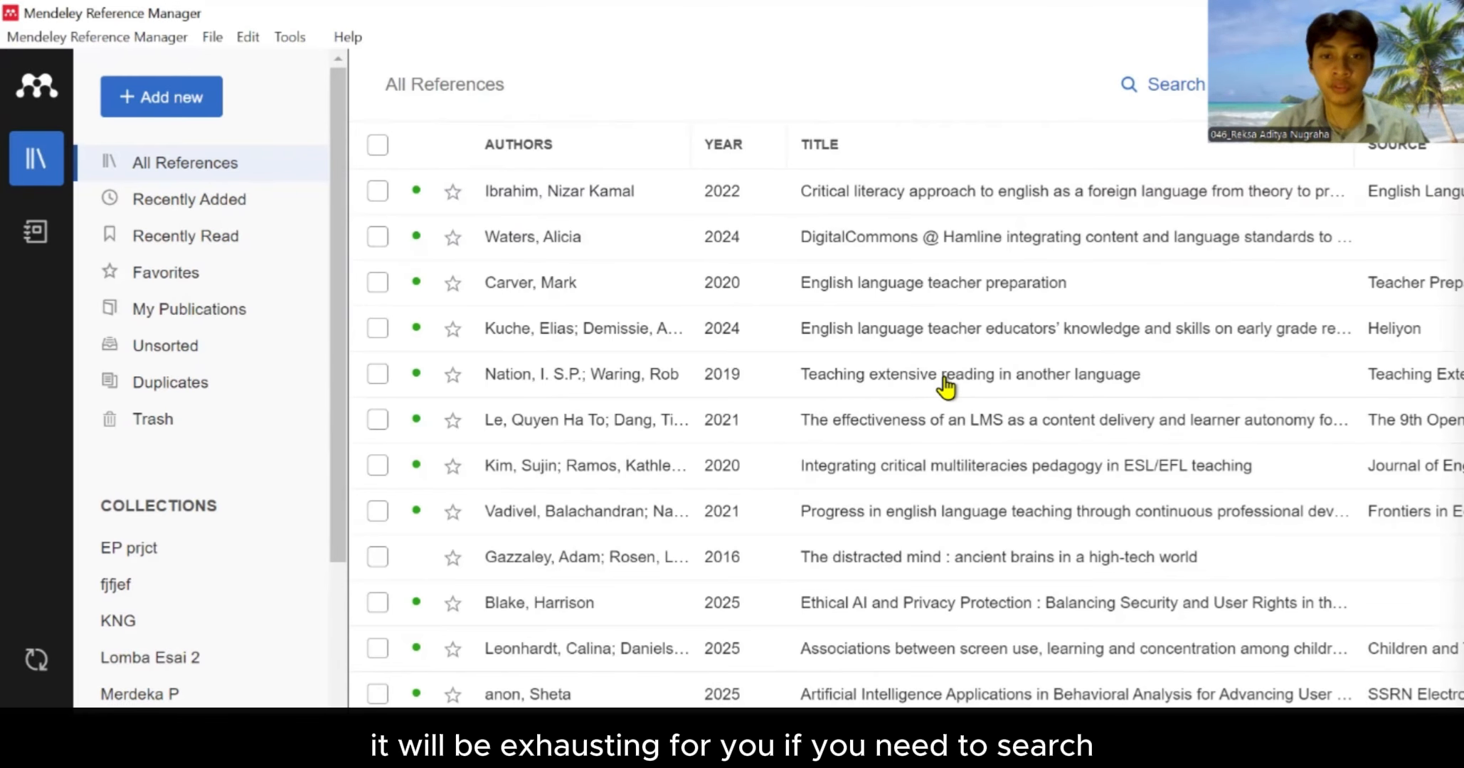
{"action": "scroll", "coordinate": [726, 392], "scroll_direction": "down", "scroll_amount": 10}
{"action": "scroll", "coordinate": [794, 432], "scroll_direction": "up", "scroll_amount": 10}
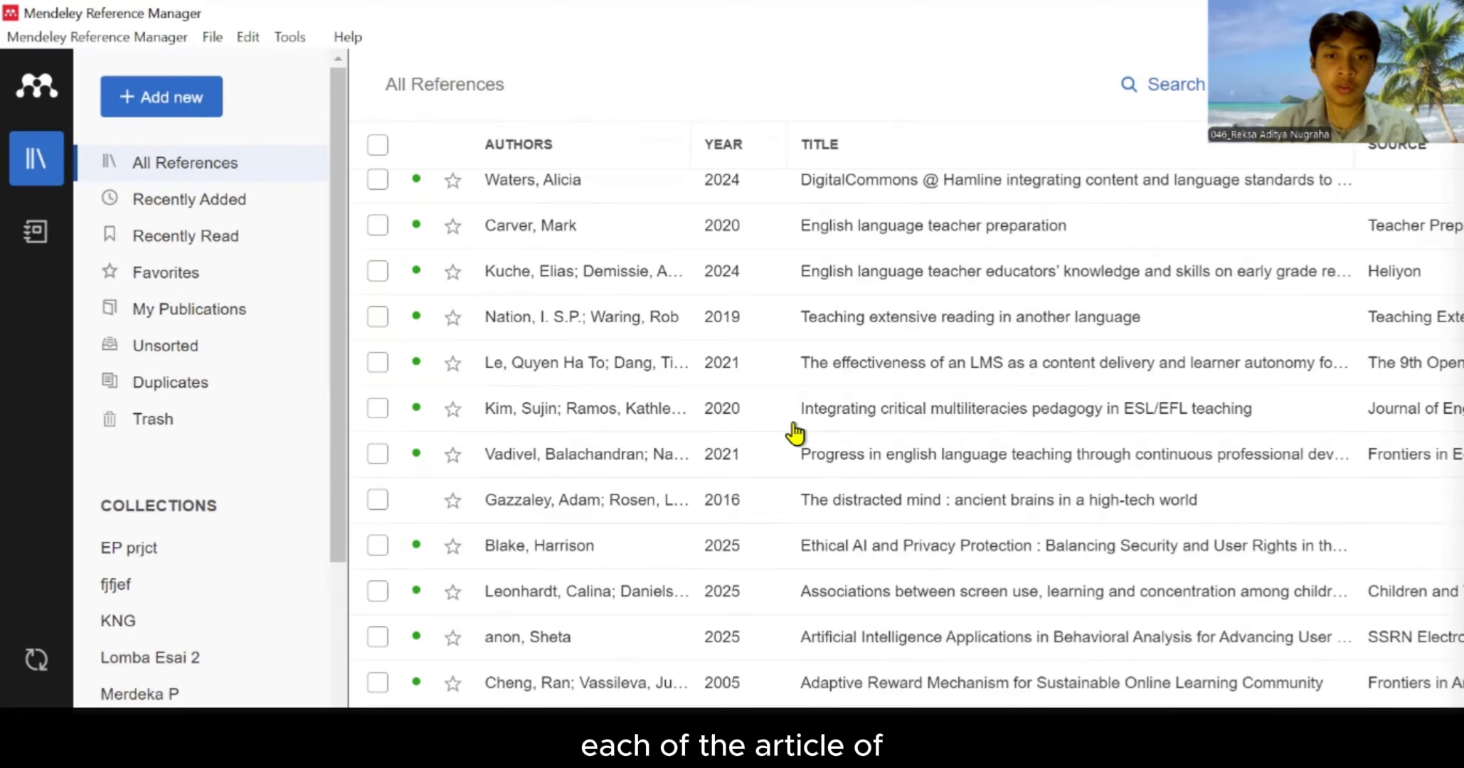
{"action": "scroll", "coordinate": [795, 432], "scroll_direction": "up", "scroll_amount": 1}
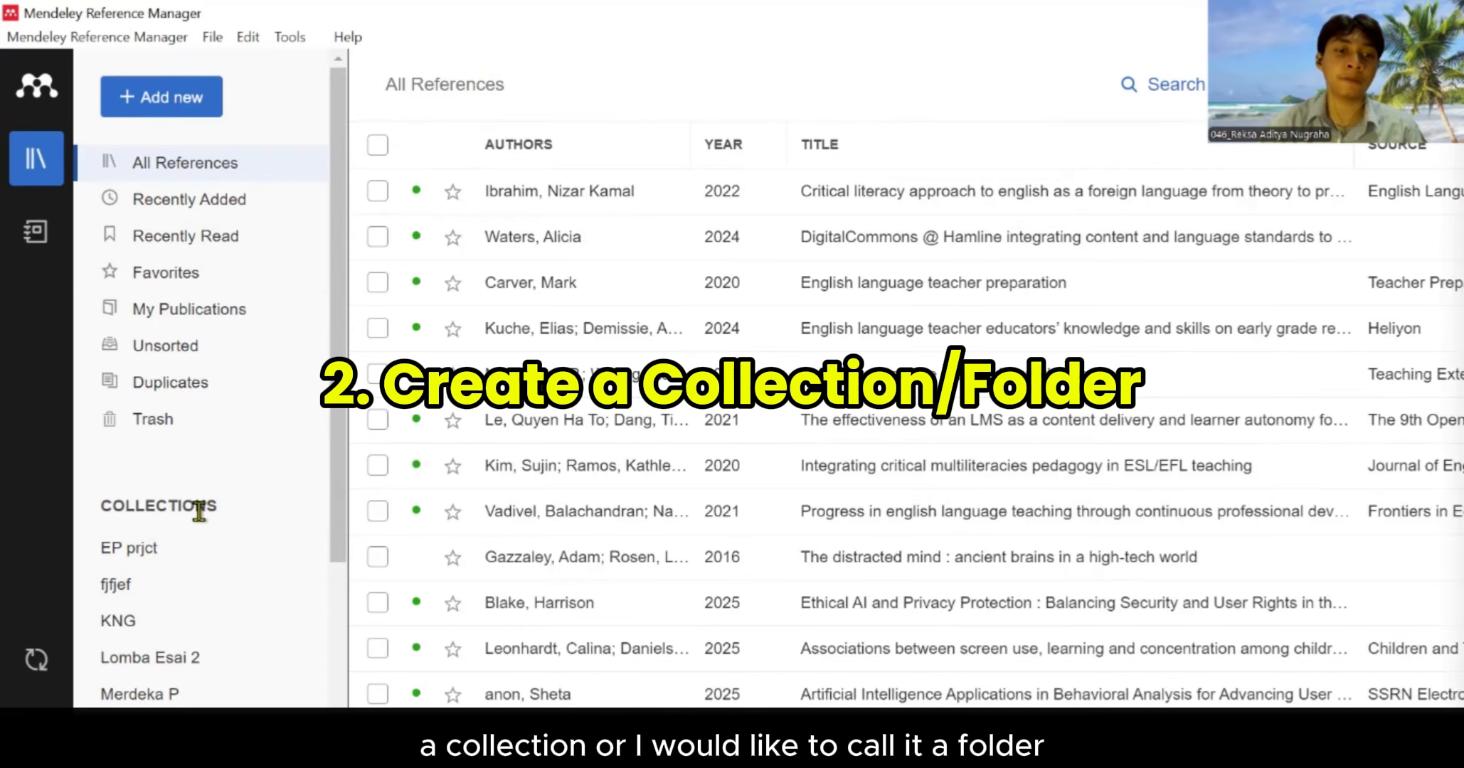
{"action": "scroll", "coordinate": [202, 507], "scroll_direction": "down", "scroll_amount": 3}
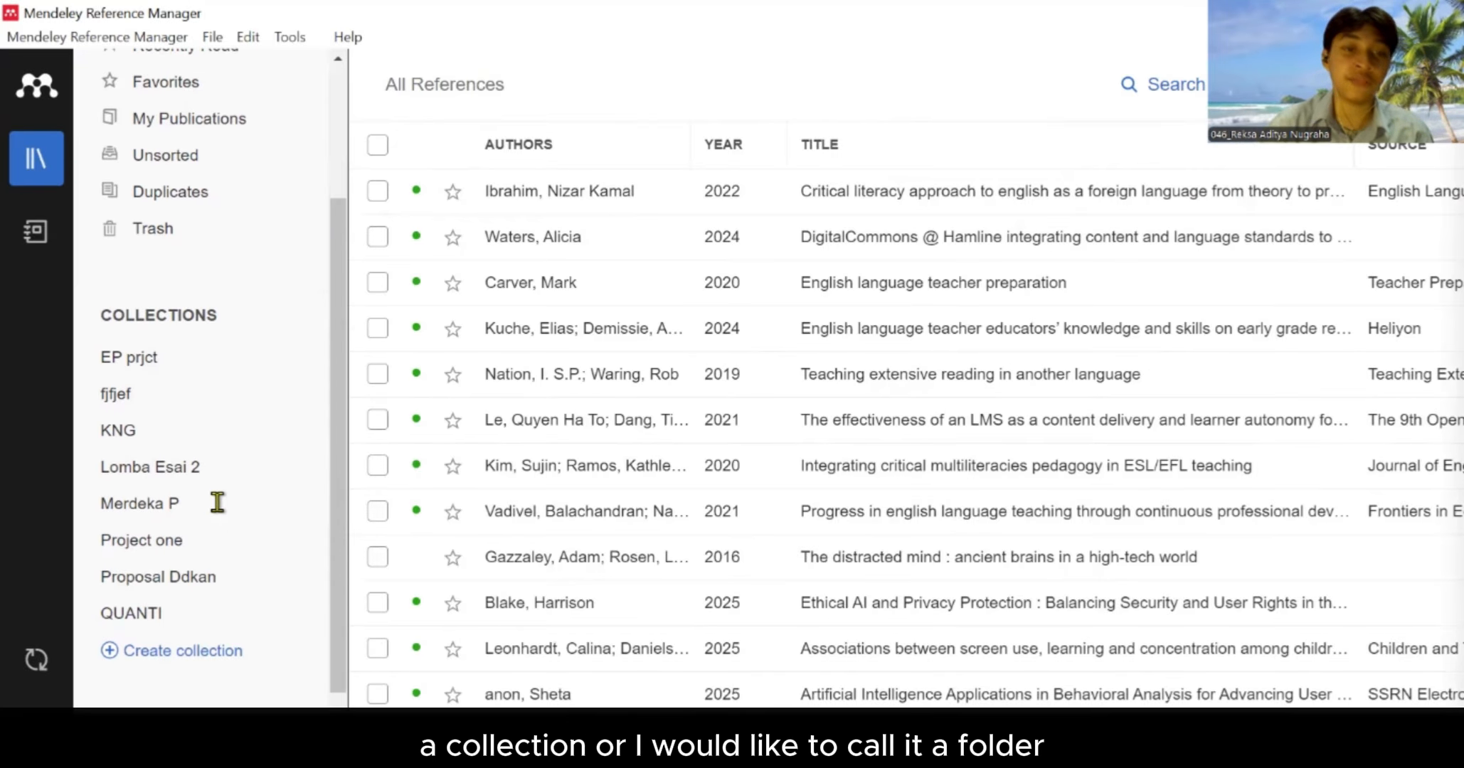
{"action": "scroll", "coordinate": [196, 337], "scroll_direction": "up", "scroll_amount": 3}
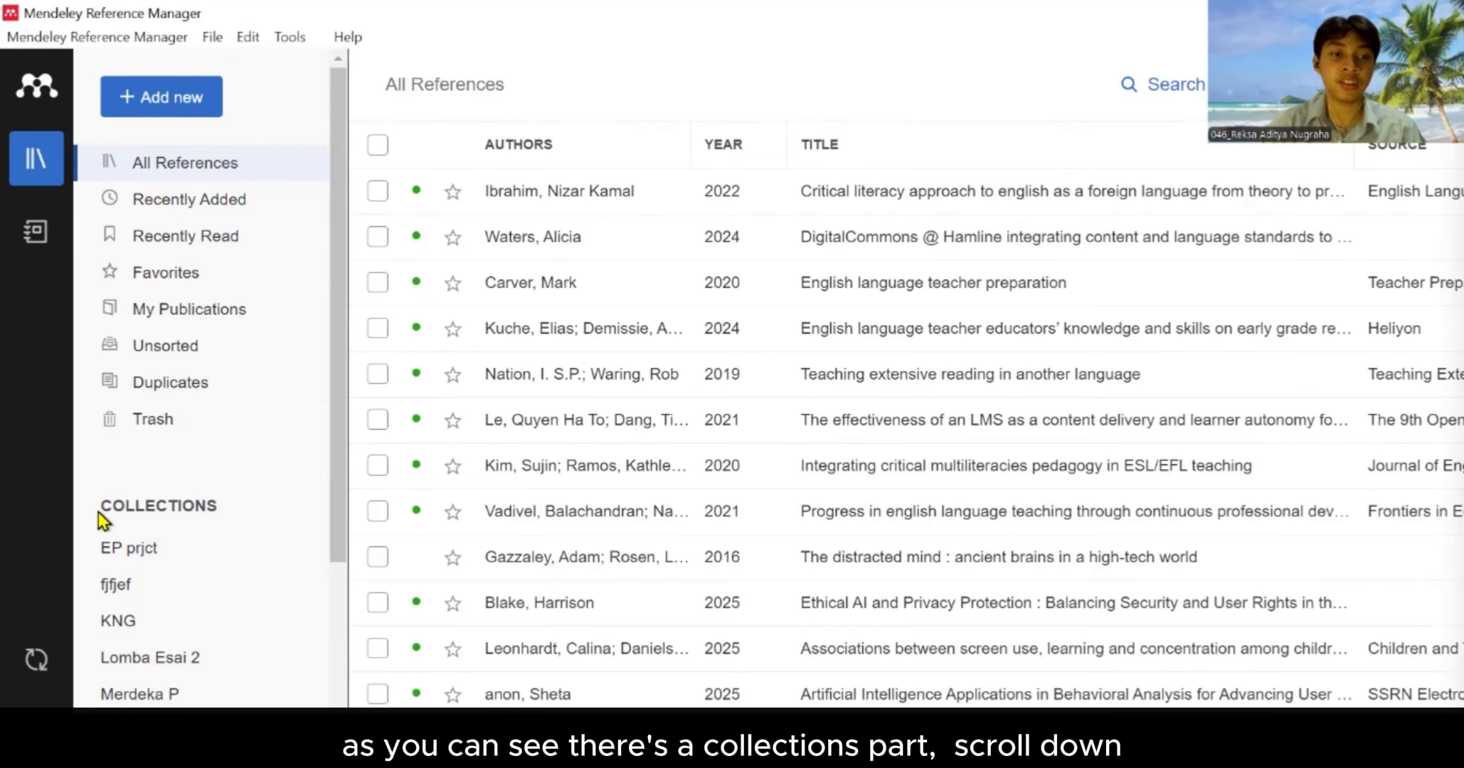
{"action": "left_click_drag", "start_coordinate": [107, 502], "coordinate": [222, 498]}
{"action": "left_click", "coordinate": [229, 507]}
Create a new collection named "Project" in the library
{"action": "scroll", "coordinate": [223, 507], "scroll_direction": "down", "scroll_amount": 3}
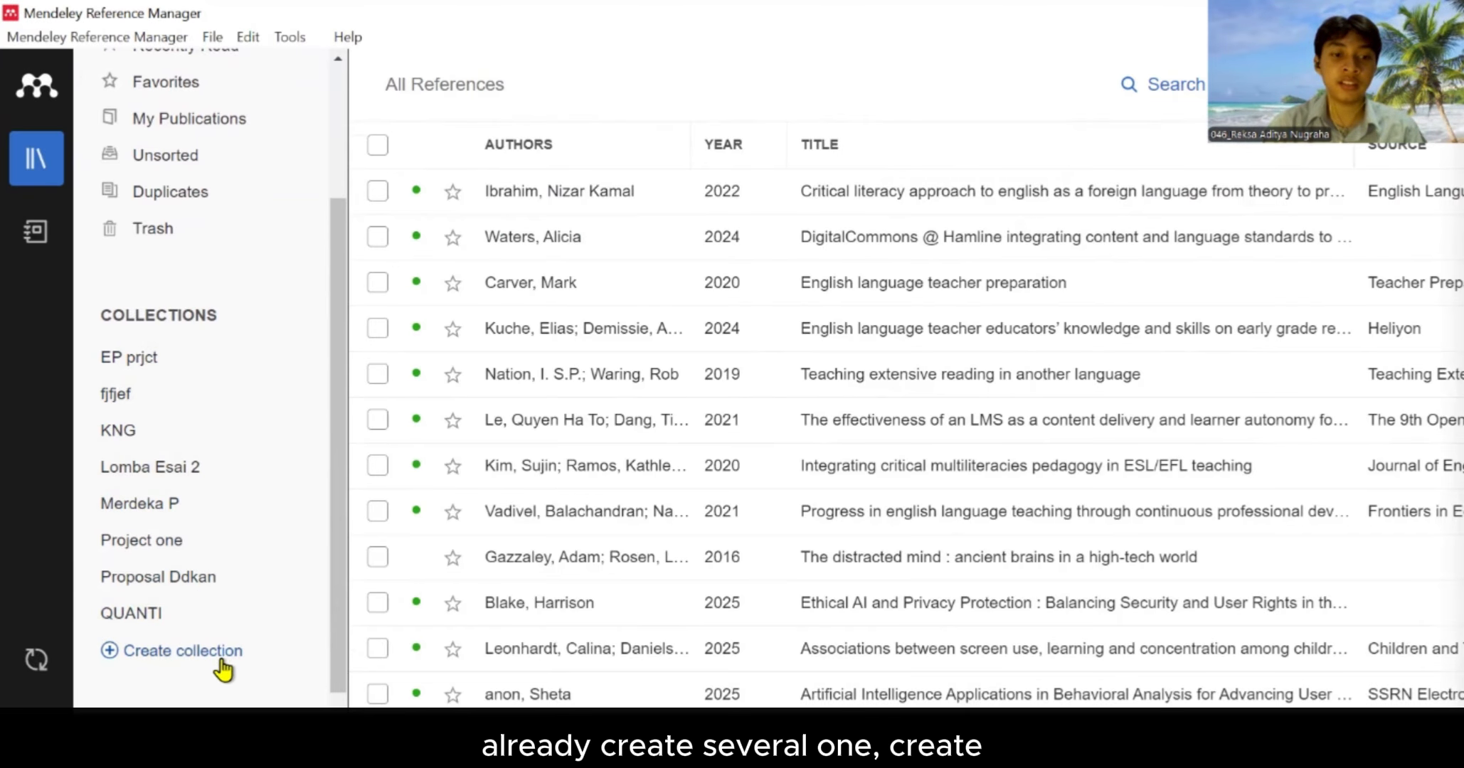
{"action": "left_click", "coordinate": [185, 660]}
{"action": "scroll", "coordinate": [217, 605], "scroll_direction": "down", "scroll_amount": 1}
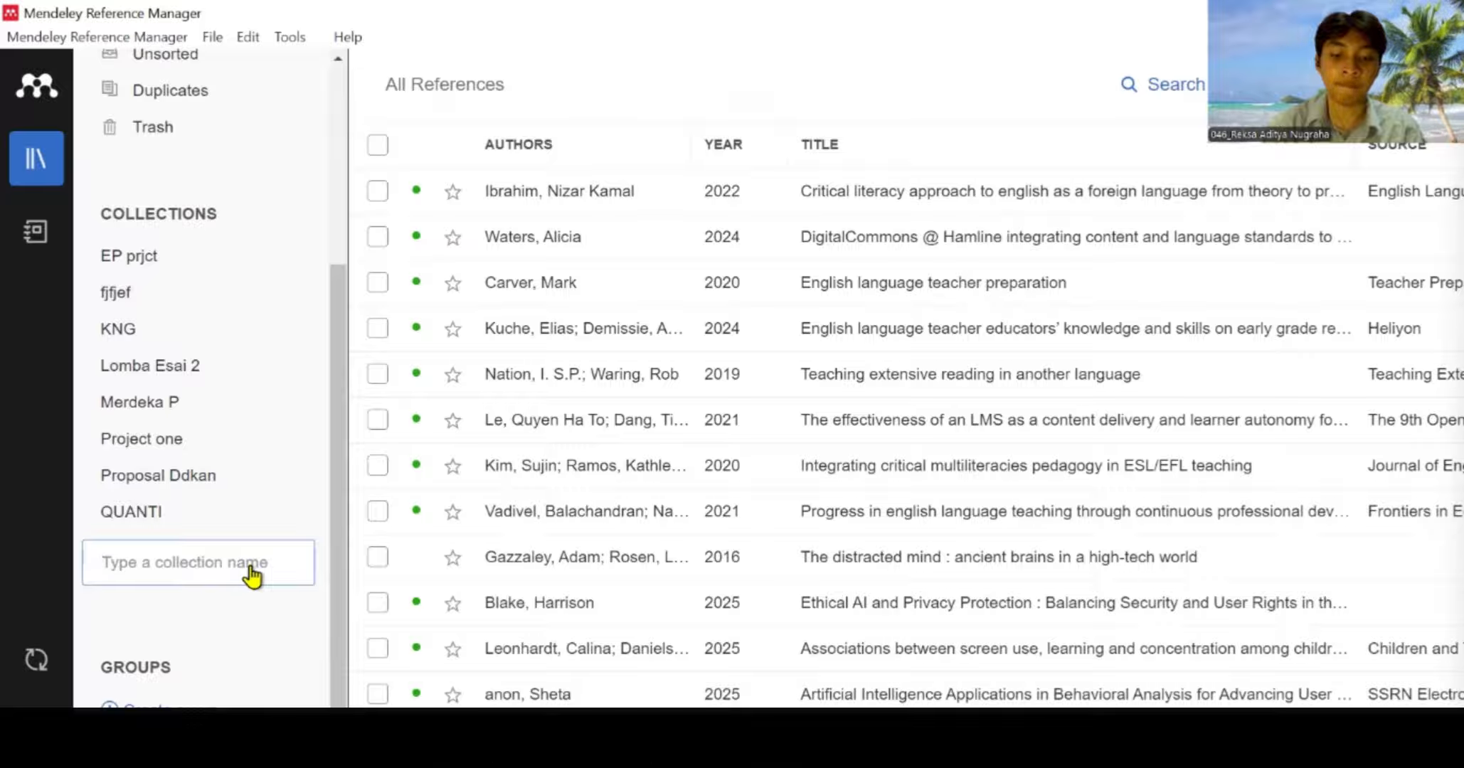
{"action": "type", "text": "Pr"}
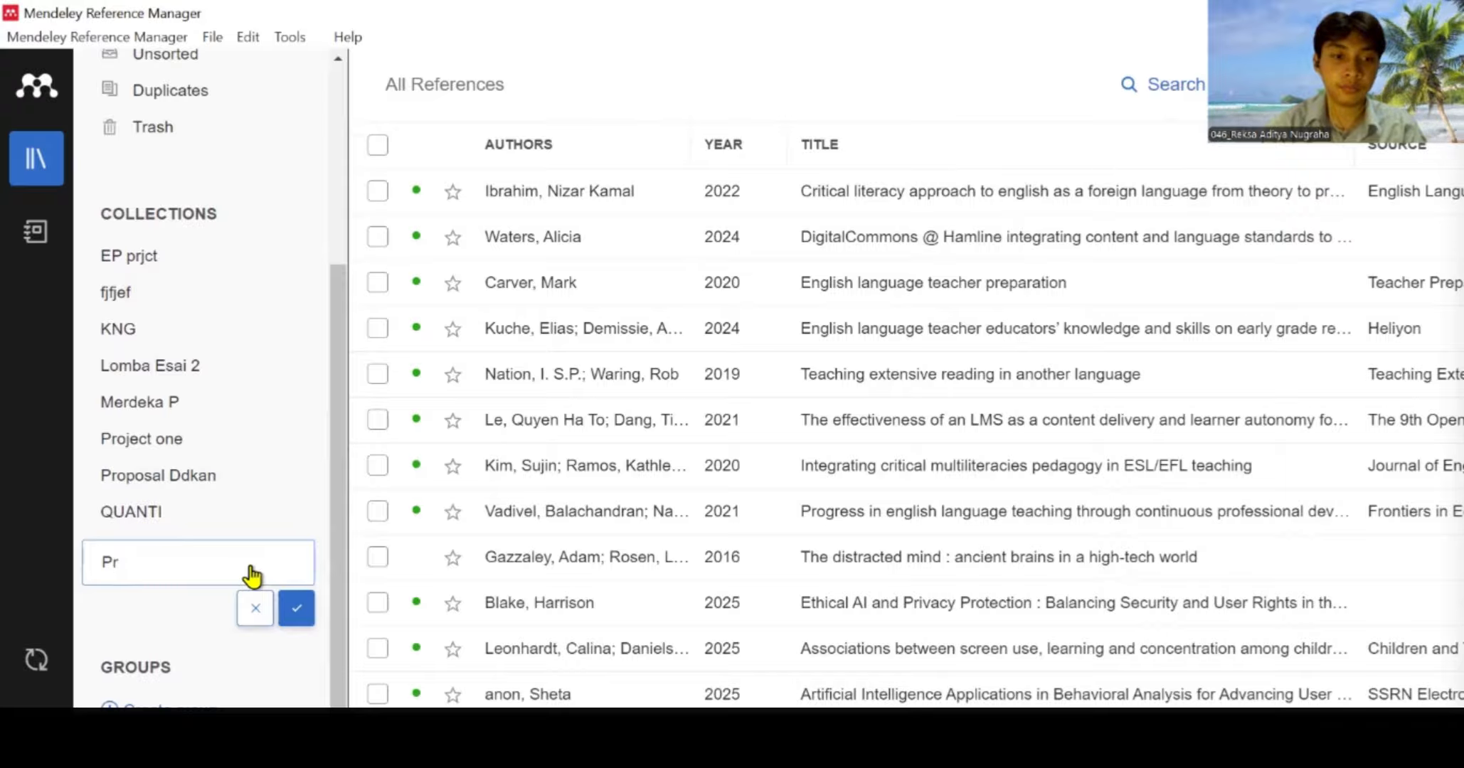
{"action": "type", "text": "ojcet"}
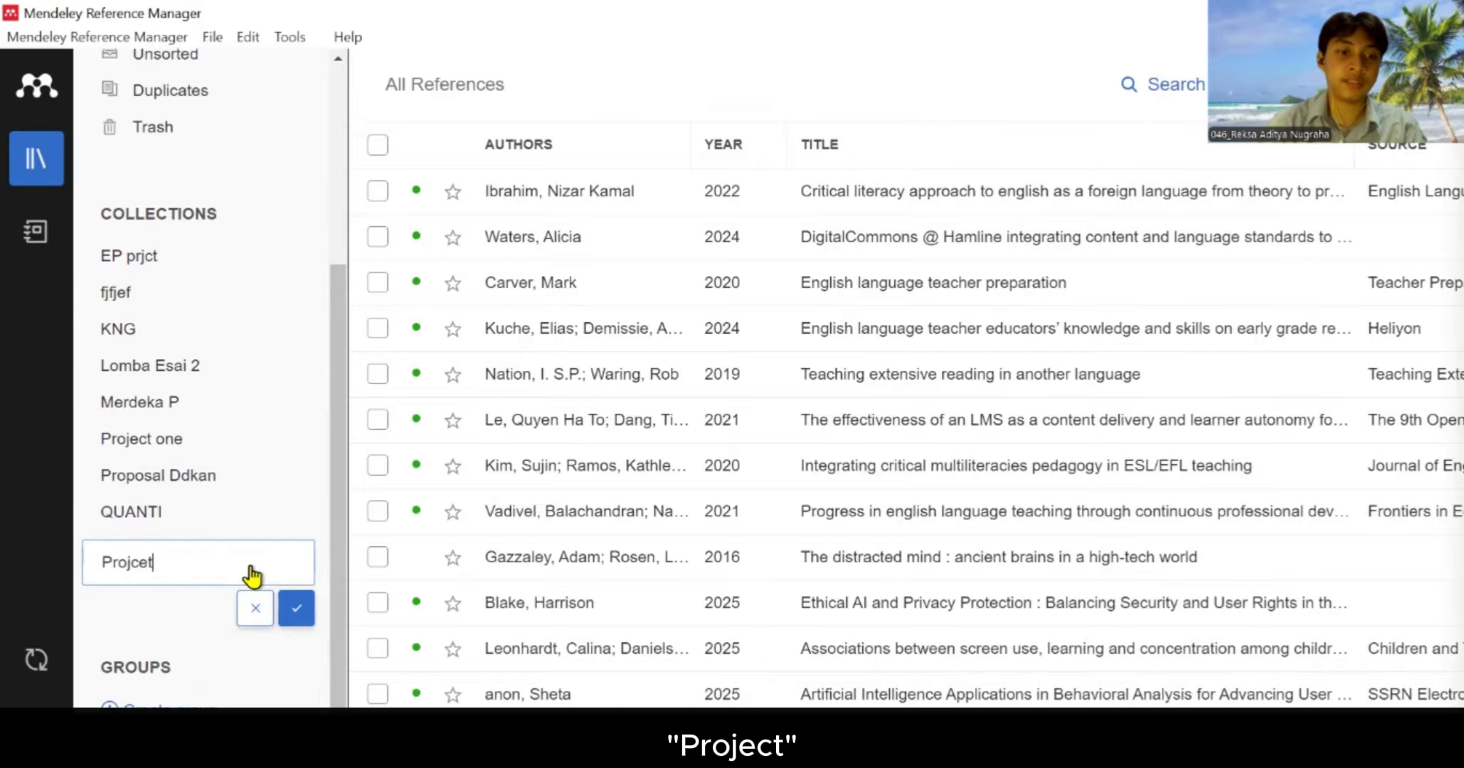
{"action": "type", "text": "e"}
{"action": "key", "text": "BackSpace"}
{"action": "key", "text": "BackSpace"}
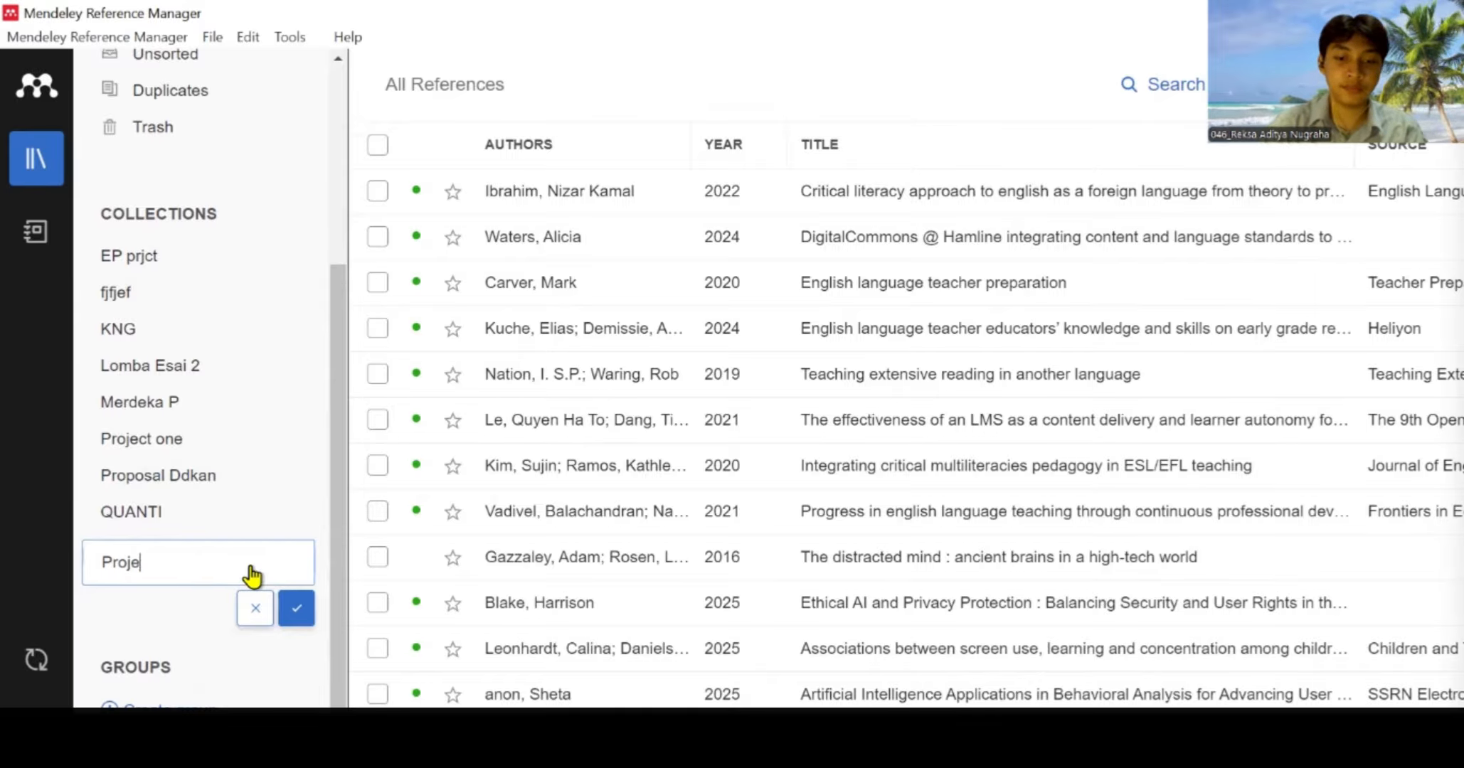
{"action": "left_click", "coordinate": [297, 614]}
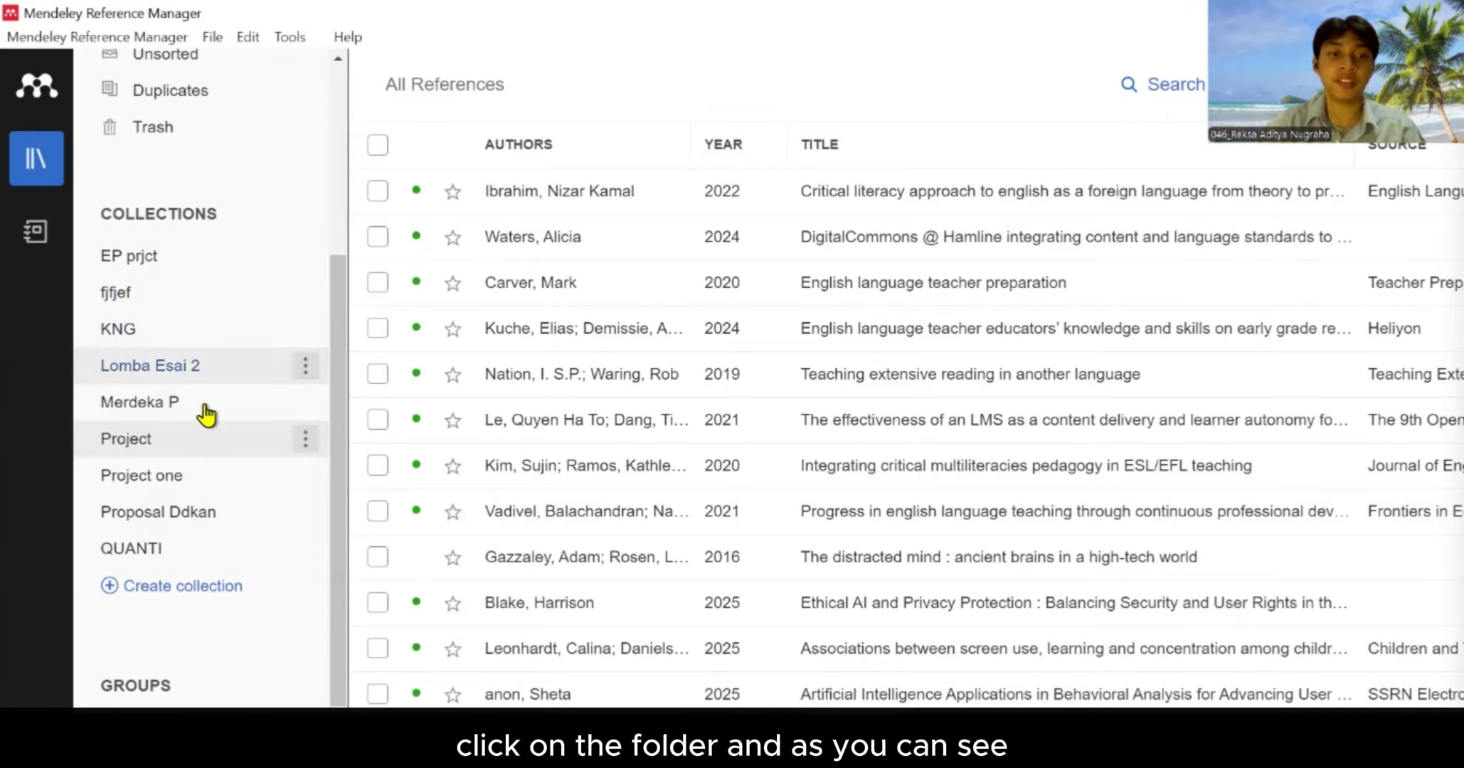
Open the newly created Project collection to view its contents
{"action": "left_click", "coordinate": [176, 442]}
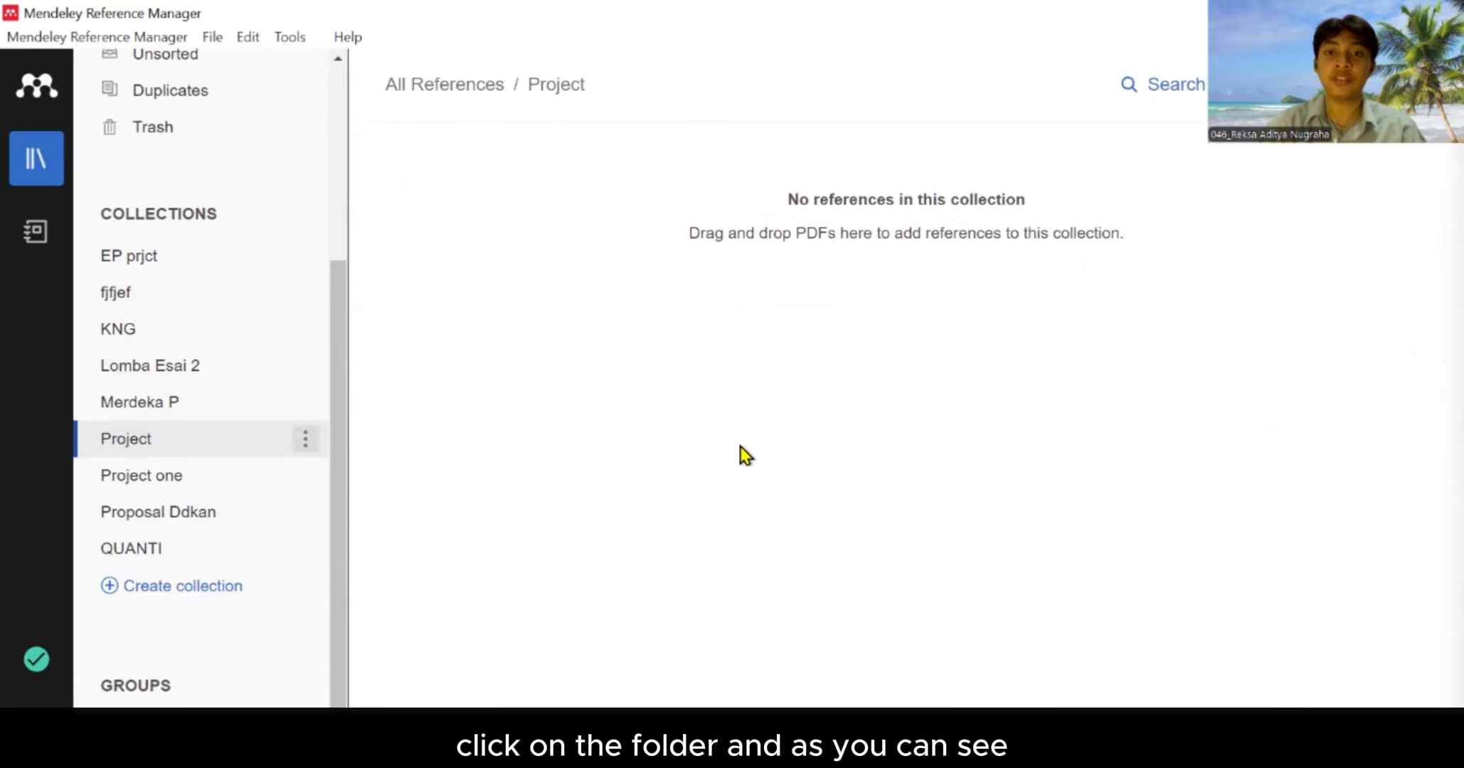
{"action": "left_click_drag", "start_coordinate": [788, 202], "coordinate": [1044, 217]}
{"action": "left_click", "coordinate": [1063, 336]}
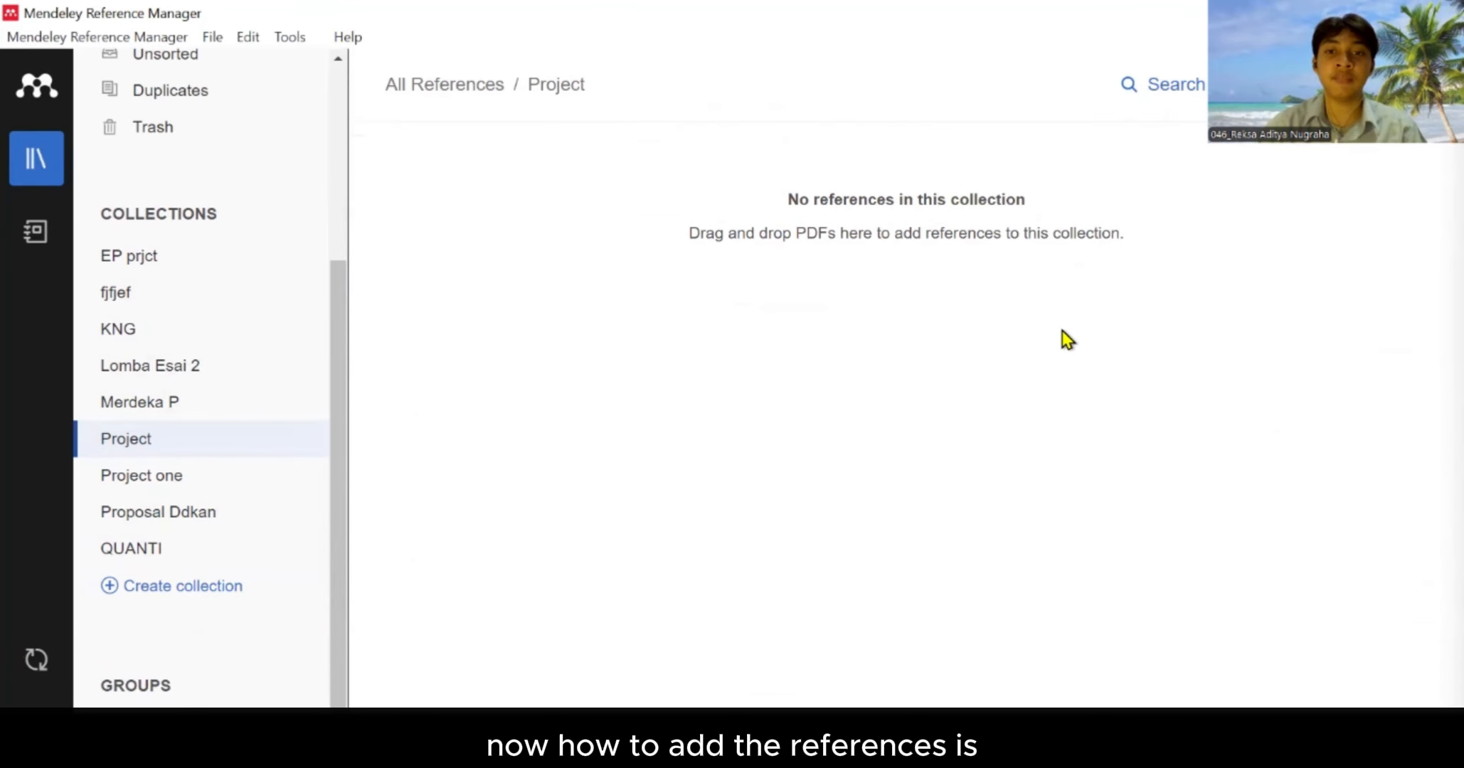
Import the eight PDF files dated today from the Downloads folder into the Project collection and dismiss the upload summary
{"action": "scroll", "coordinate": [206, 285], "scroll_direction": "up", "scroll_amount": 5}
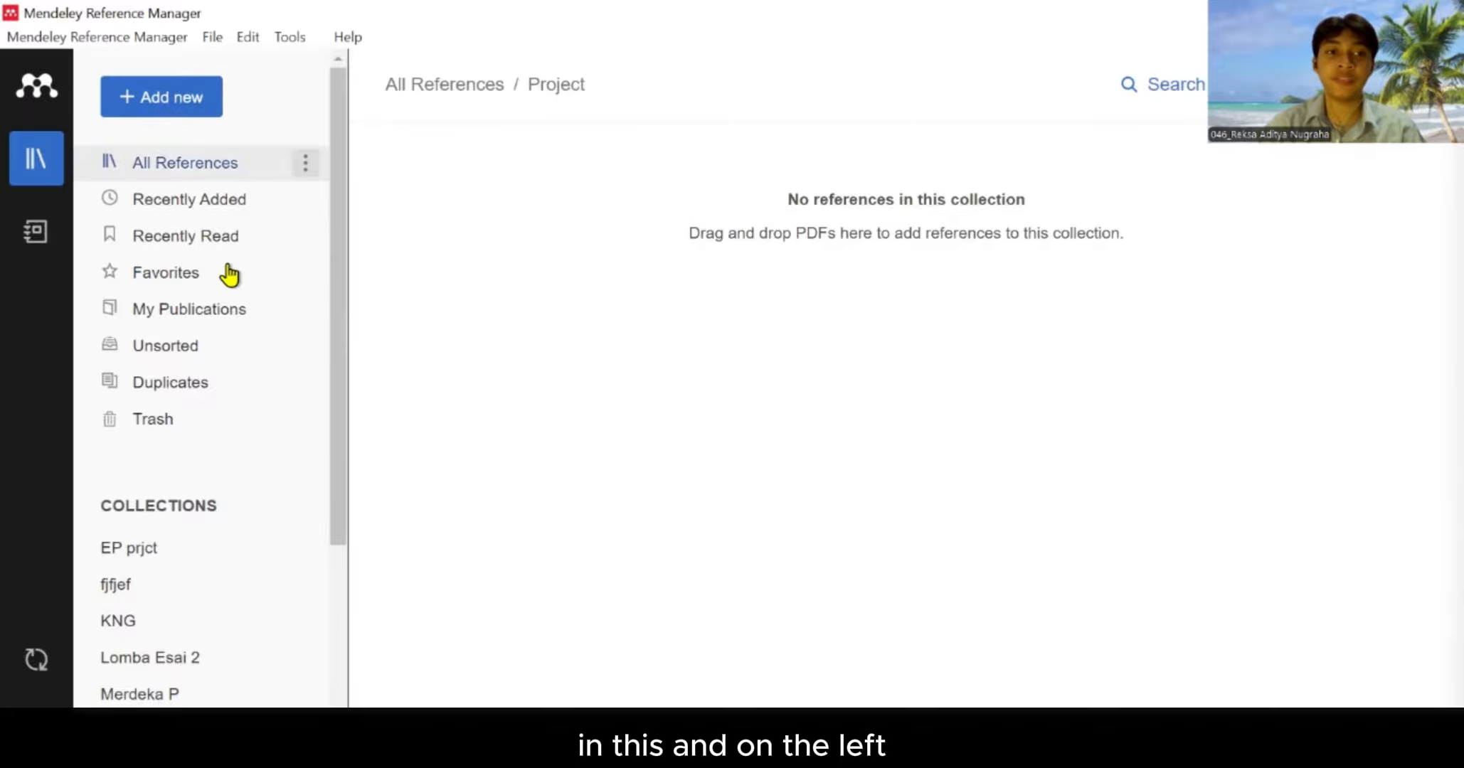
{"action": "scroll", "coordinate": [257, 332], "scroll_direction": "down", "scroll_amount": 1}
{"action": "scroll", "coordinate": [253, 331], "scroll_direction": "down", "scroll_amount": 3}
{"action": "scroll", "coordinate": [255, 330], "scroll_direction": "up", "scroll_amount": 4}
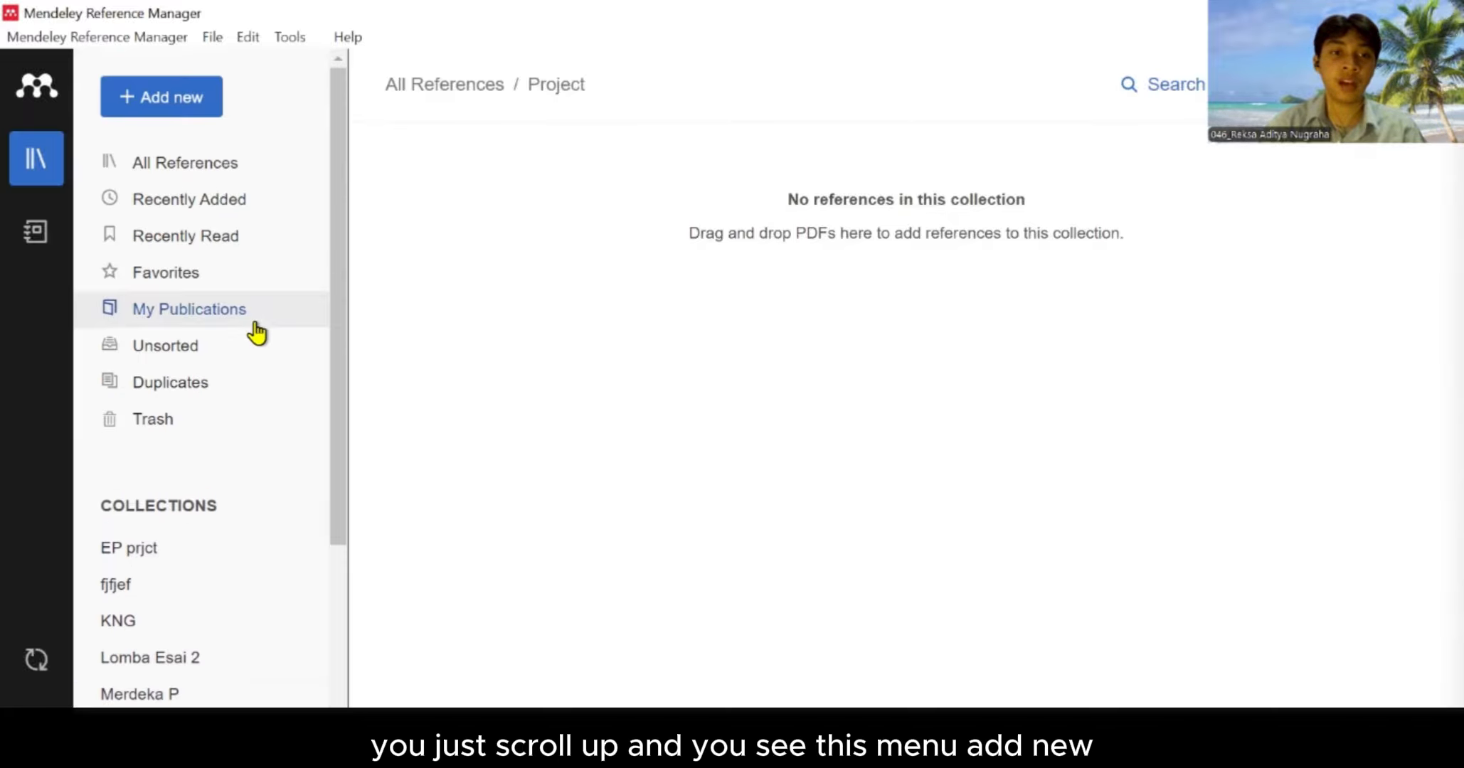
{"action": "left_click", "coordinate": [171, 106]}
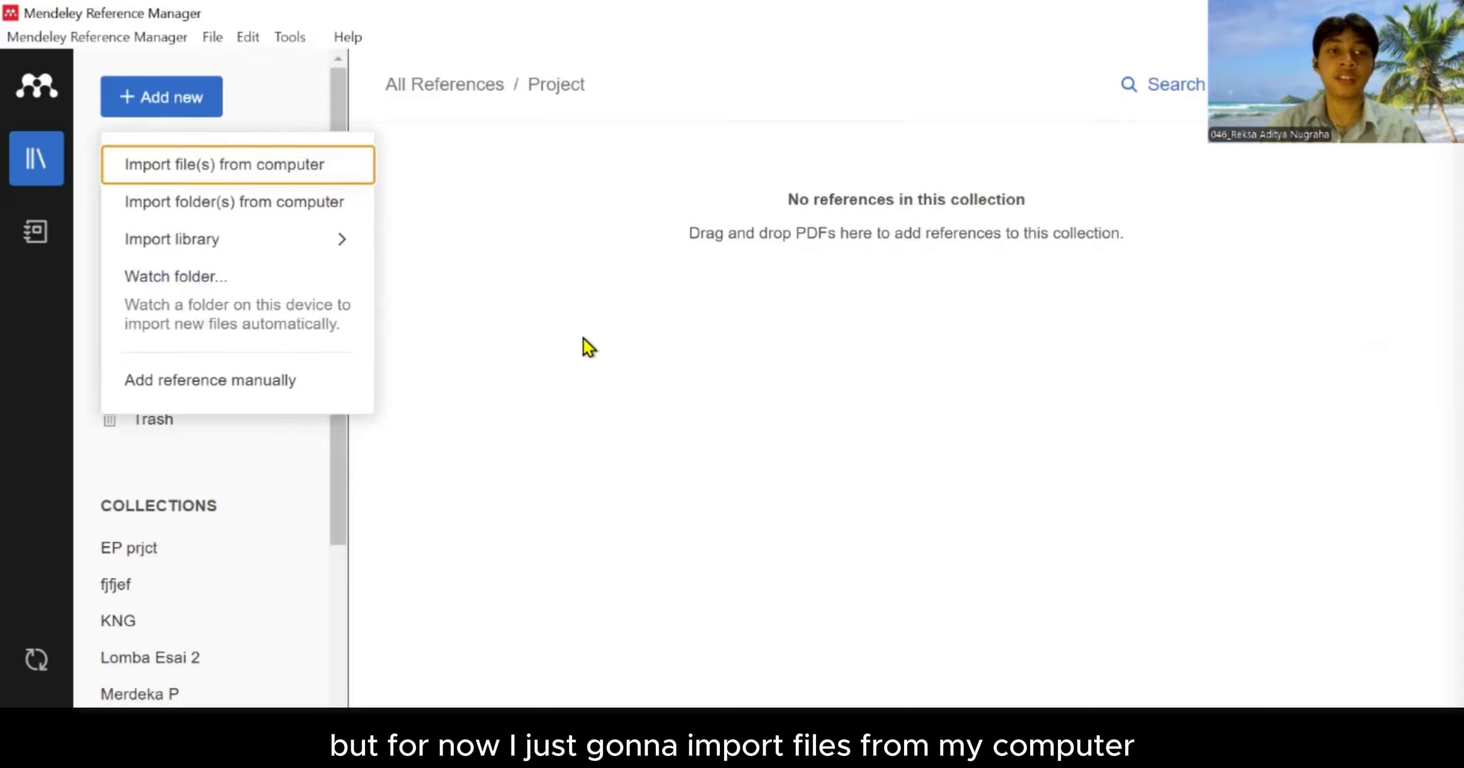
{"action": "left_click", "coordinate": [274, 182]}
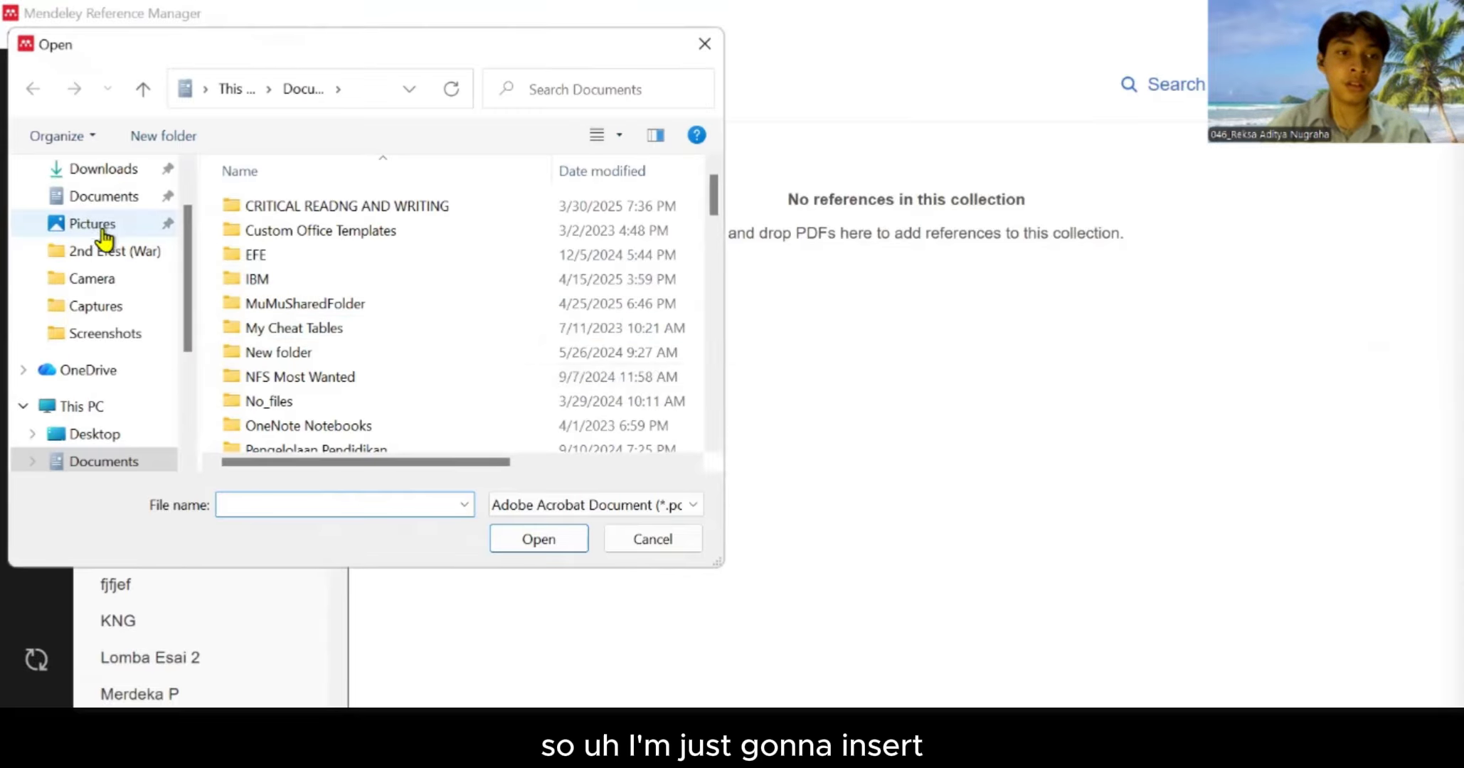
{"action": "left_click", "coordinate": [111, 169]}
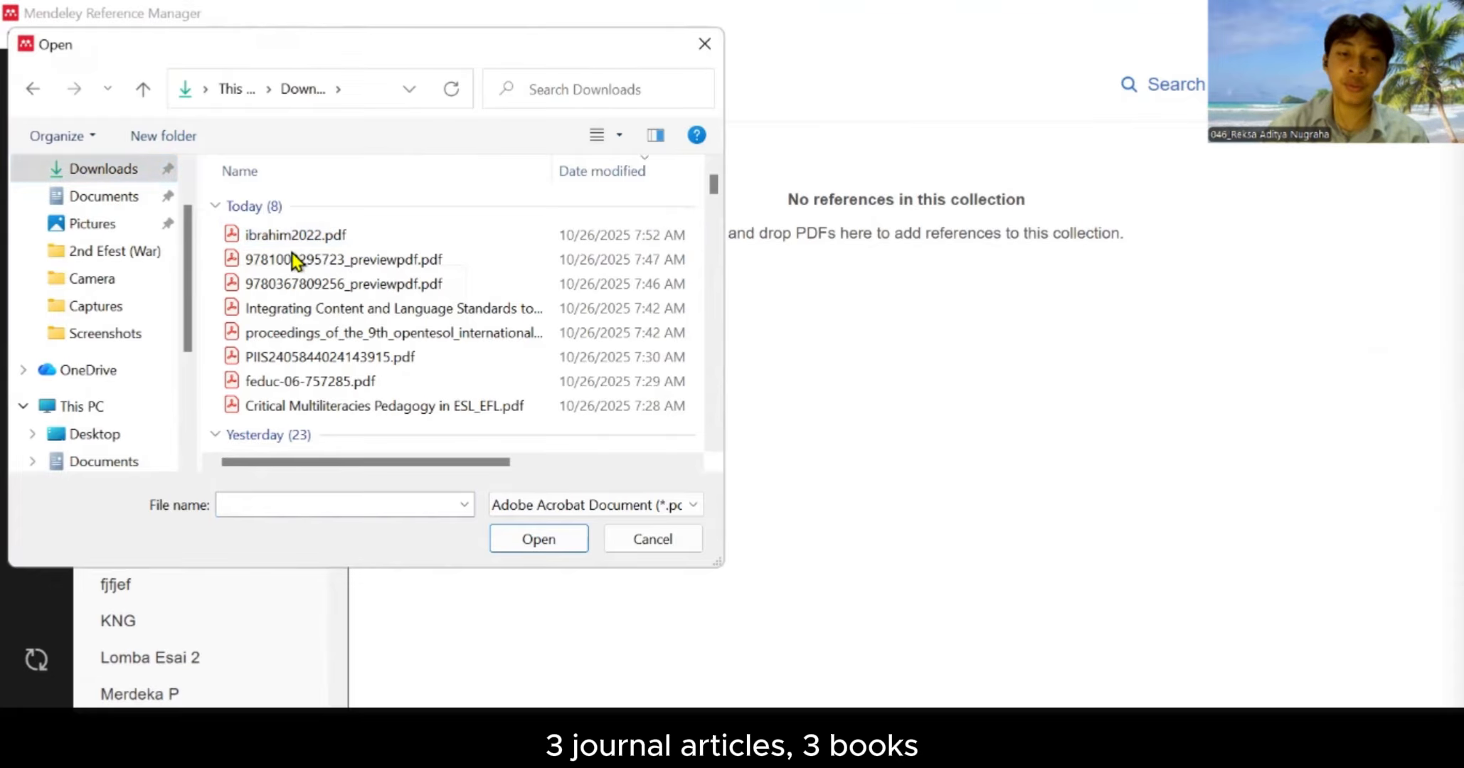
{"action": "left_click_drag", "start_coordinate": [213, 235], "coordinate": [480, 409]}
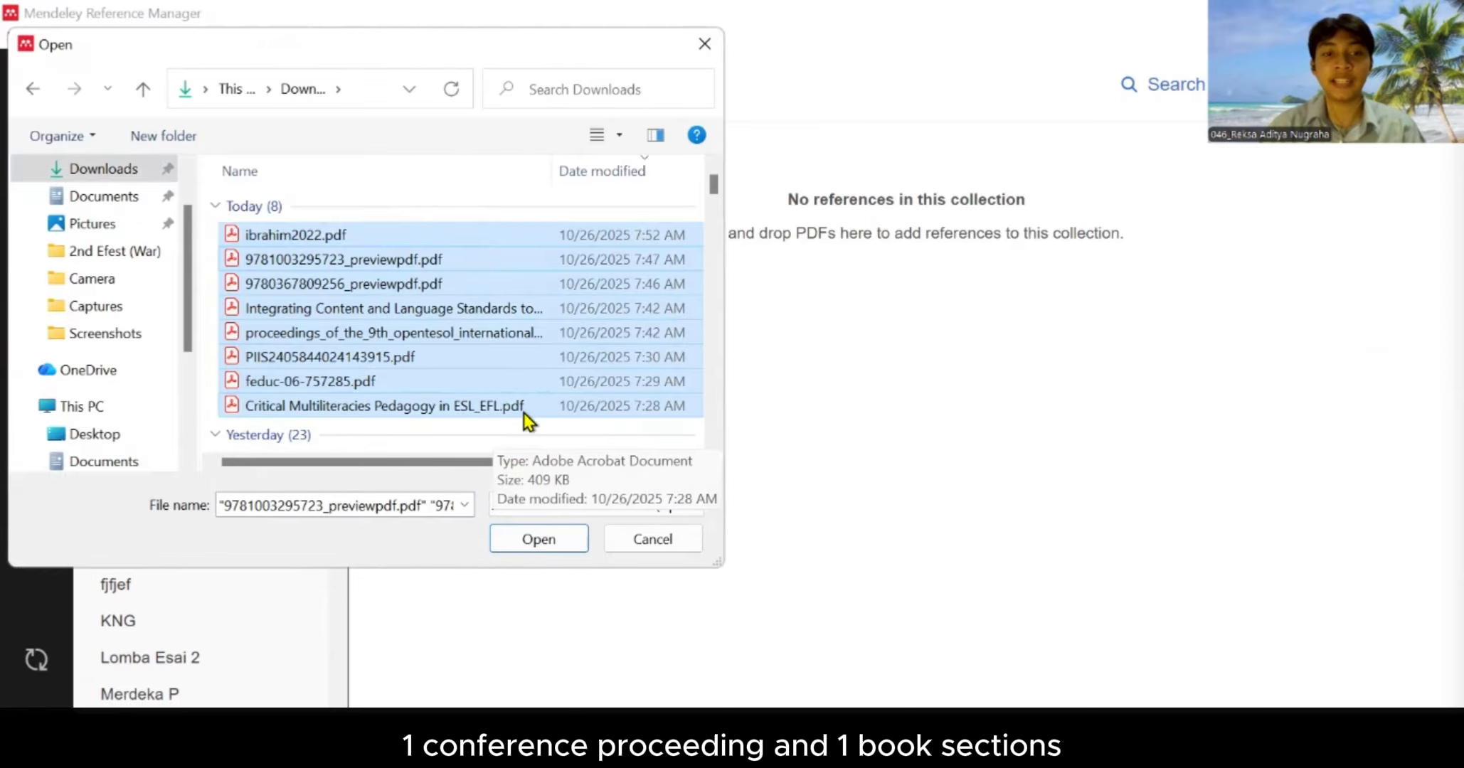
{"action": "left_click", "coordinate": [555, 547]}
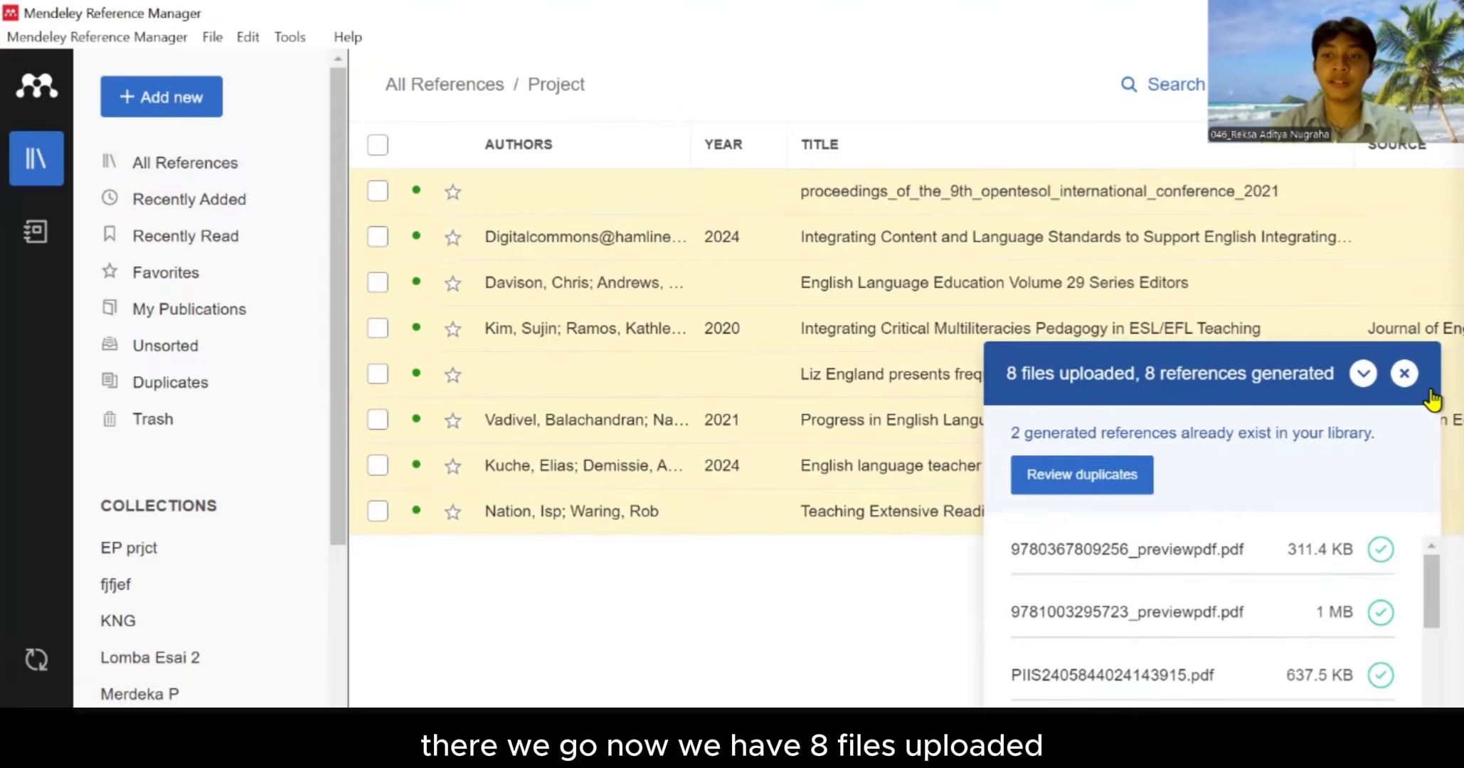
{"action": "left_click", "coordinate": [1404, 374]}
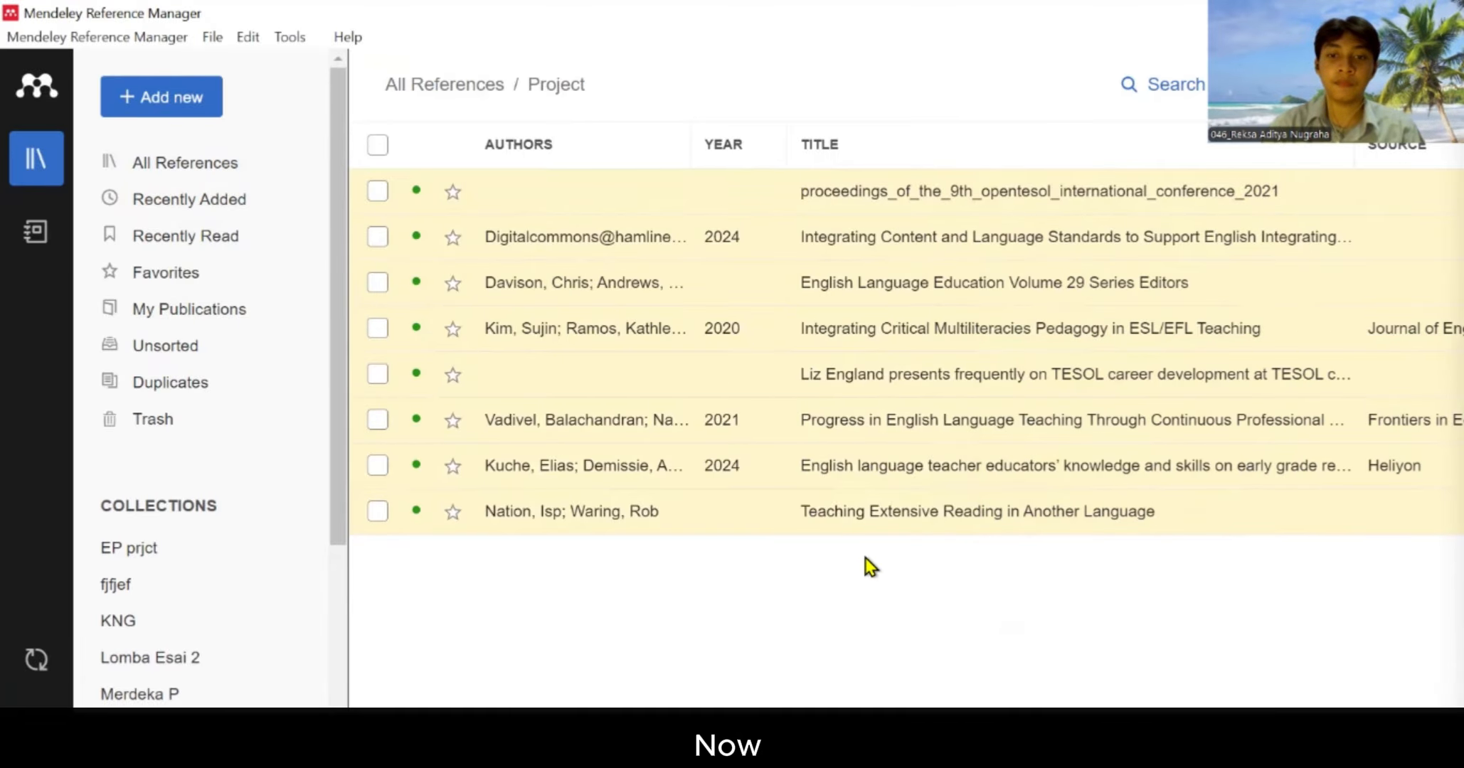
Examine the details of the imported references in the Project collection, checking each entry's type, title, authors and publication information
{"action": "left_click", "coordinate": [823, 326]}
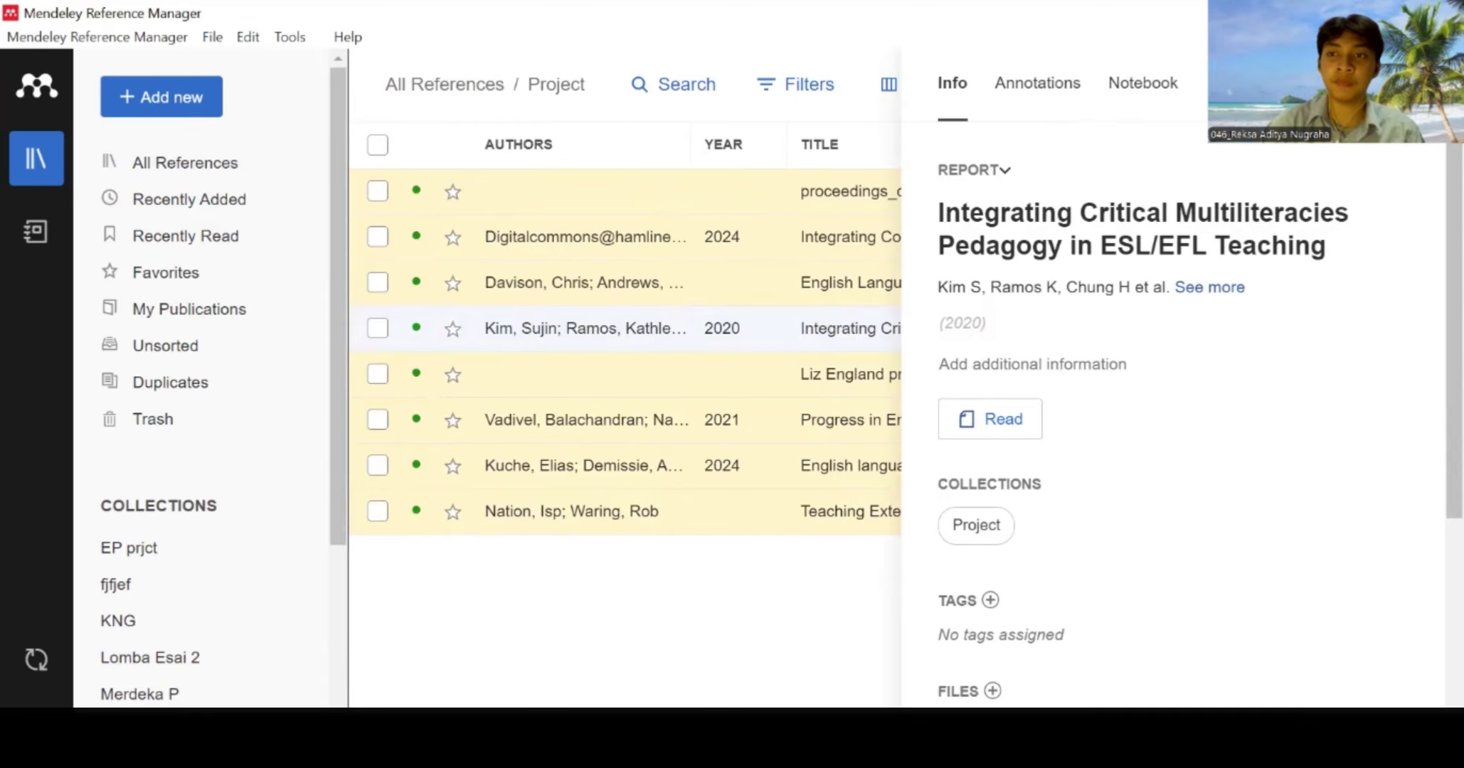
{"action": "left_click", "coordinate": [1426, 84]}
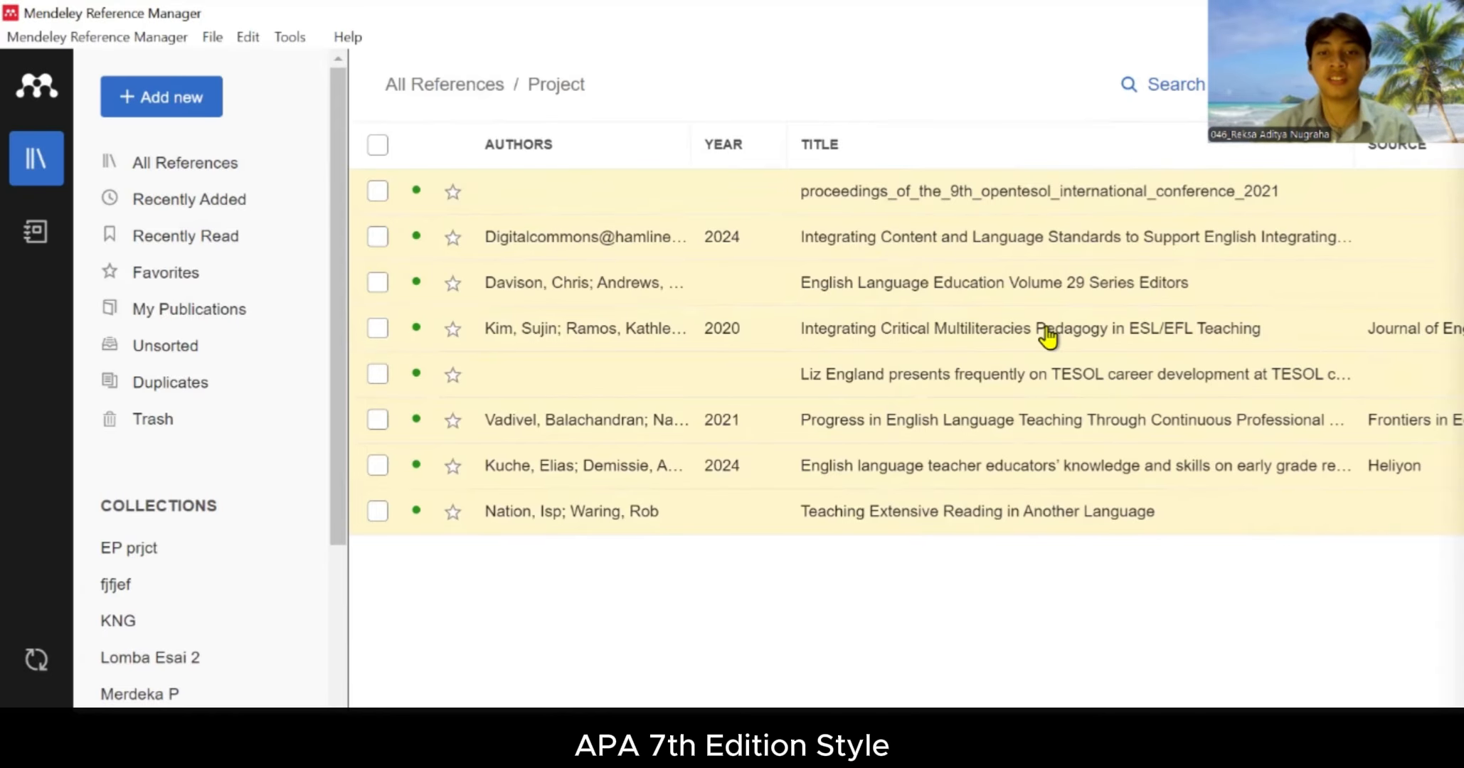
{"action": "left_click", "coordinate": [977, 199]}
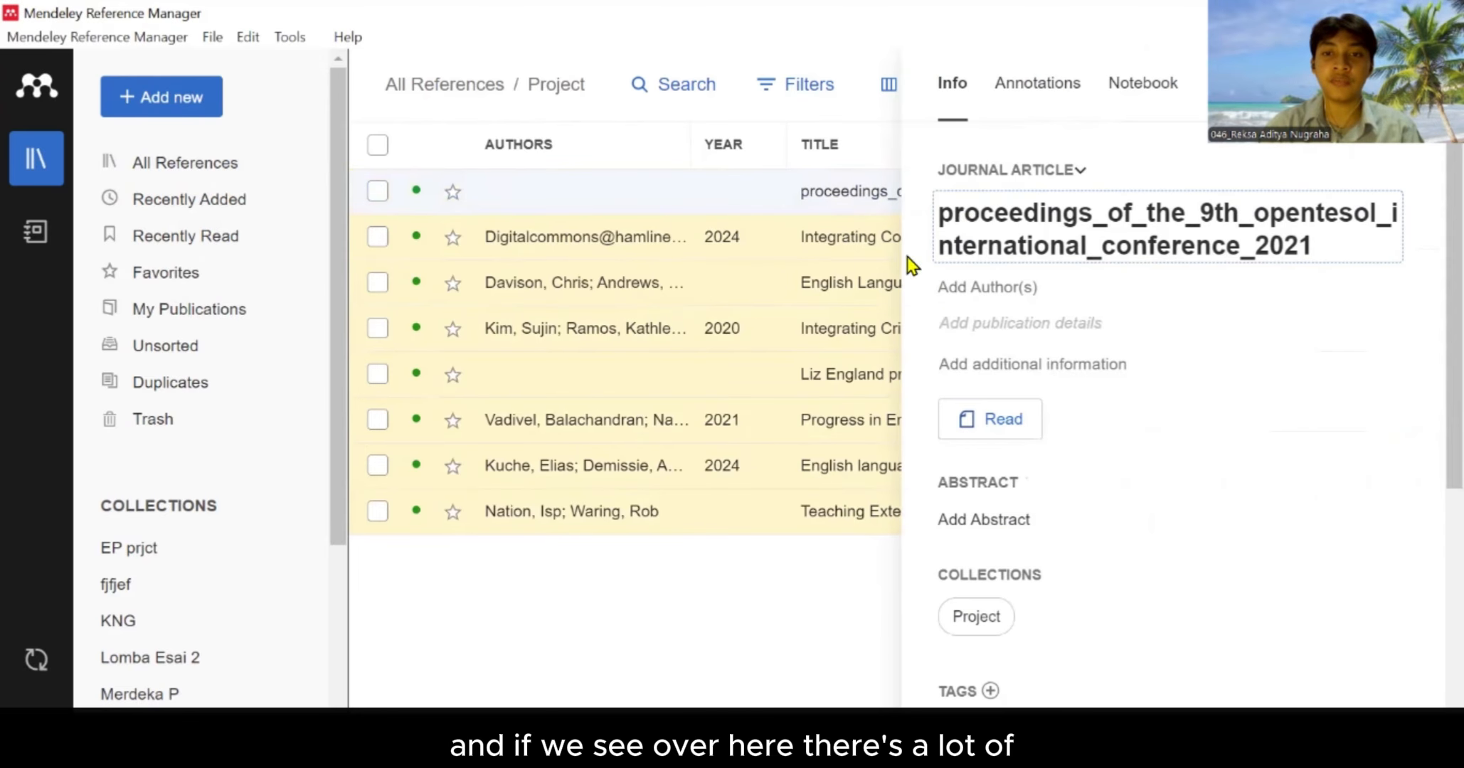
{"action": "left_click", "coordinate": [811, 246]}
{"action": "left_click", "coordinate": [873, 291]}
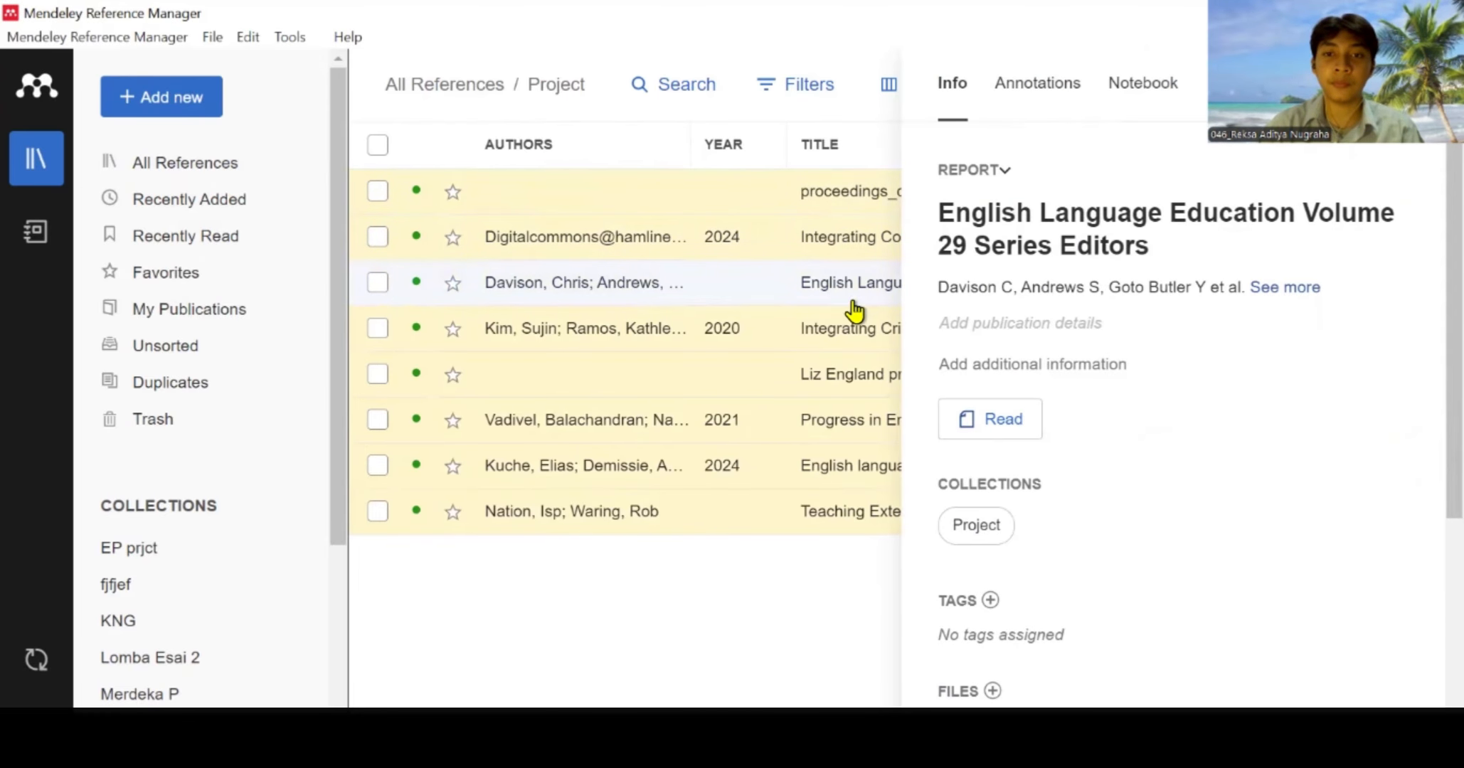
{"action": "left_click", "coordinate": [842, 336]}
{"action": "left_click", "coordinate": [861, 375]}
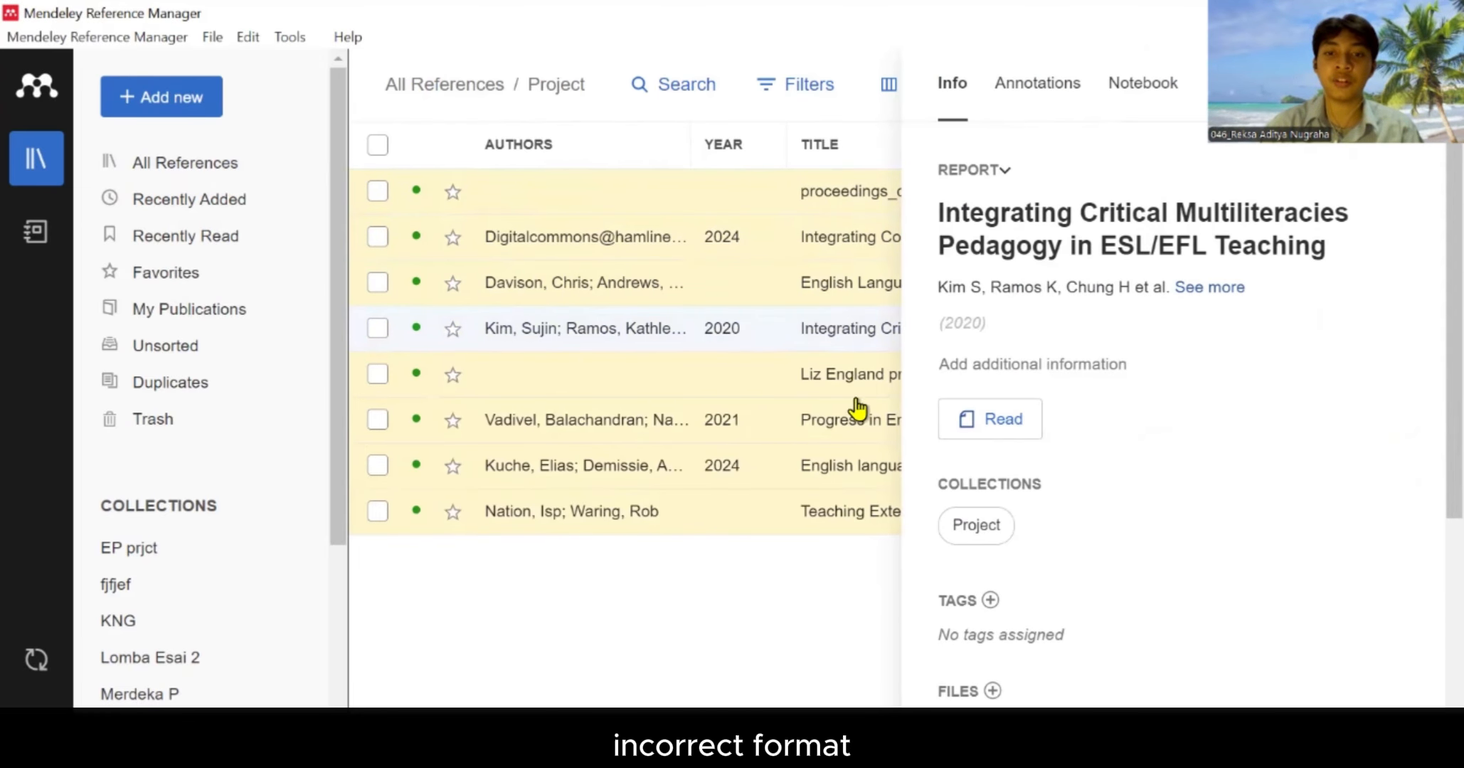
{"action": "left_click", "coordinate": [847, 437]}
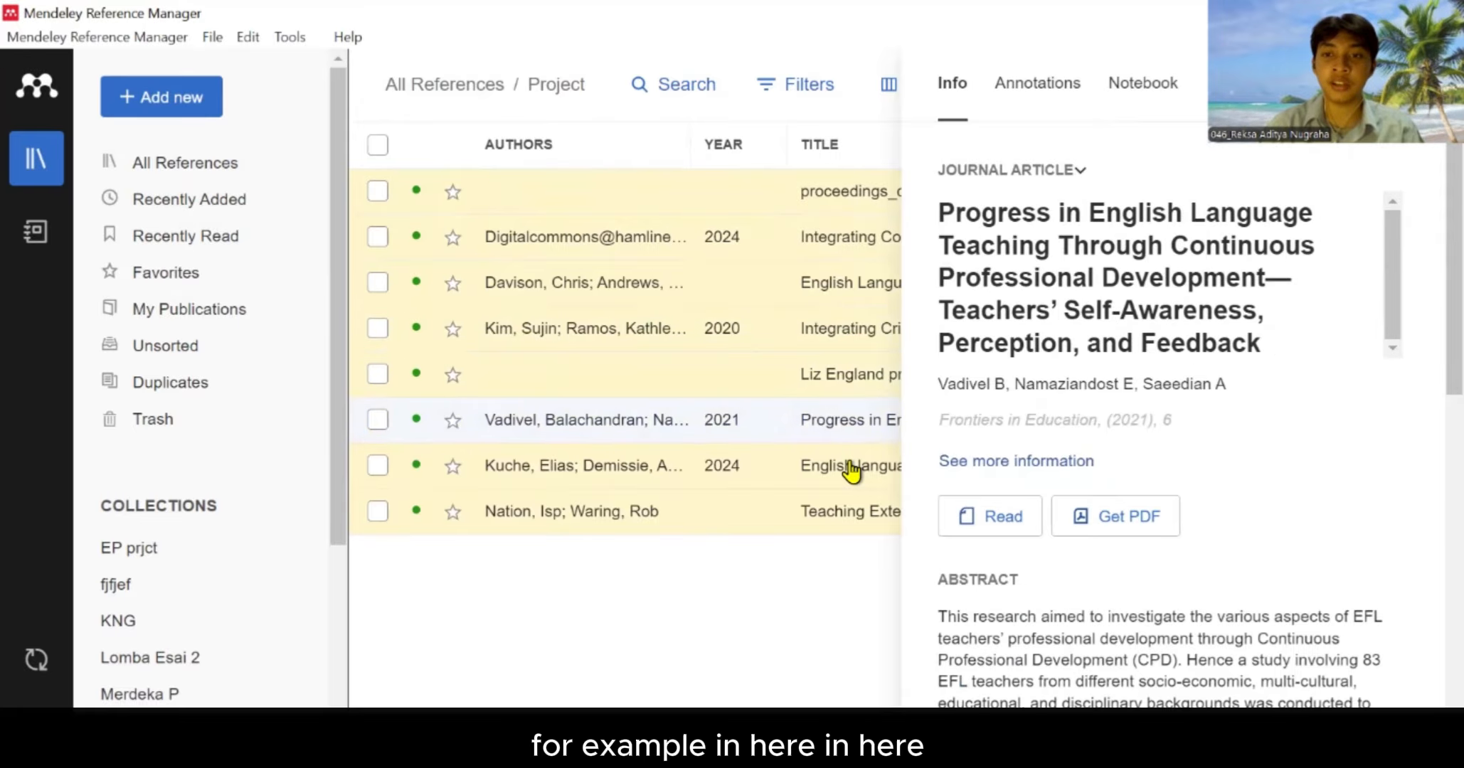
{"action": "left_click", "coordinate": [811, 485]}
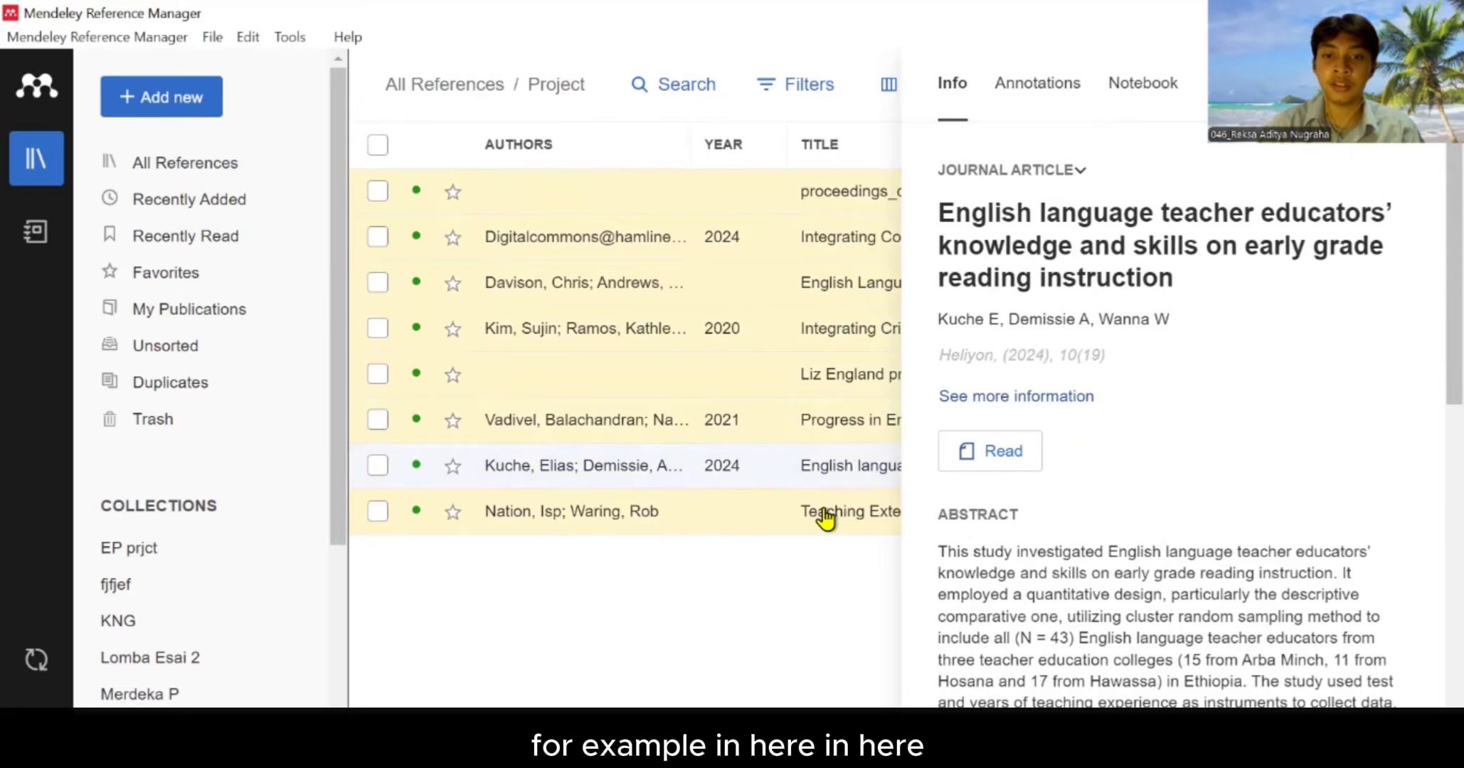
{"action": "left_click", "coordinate": [861, 378]}
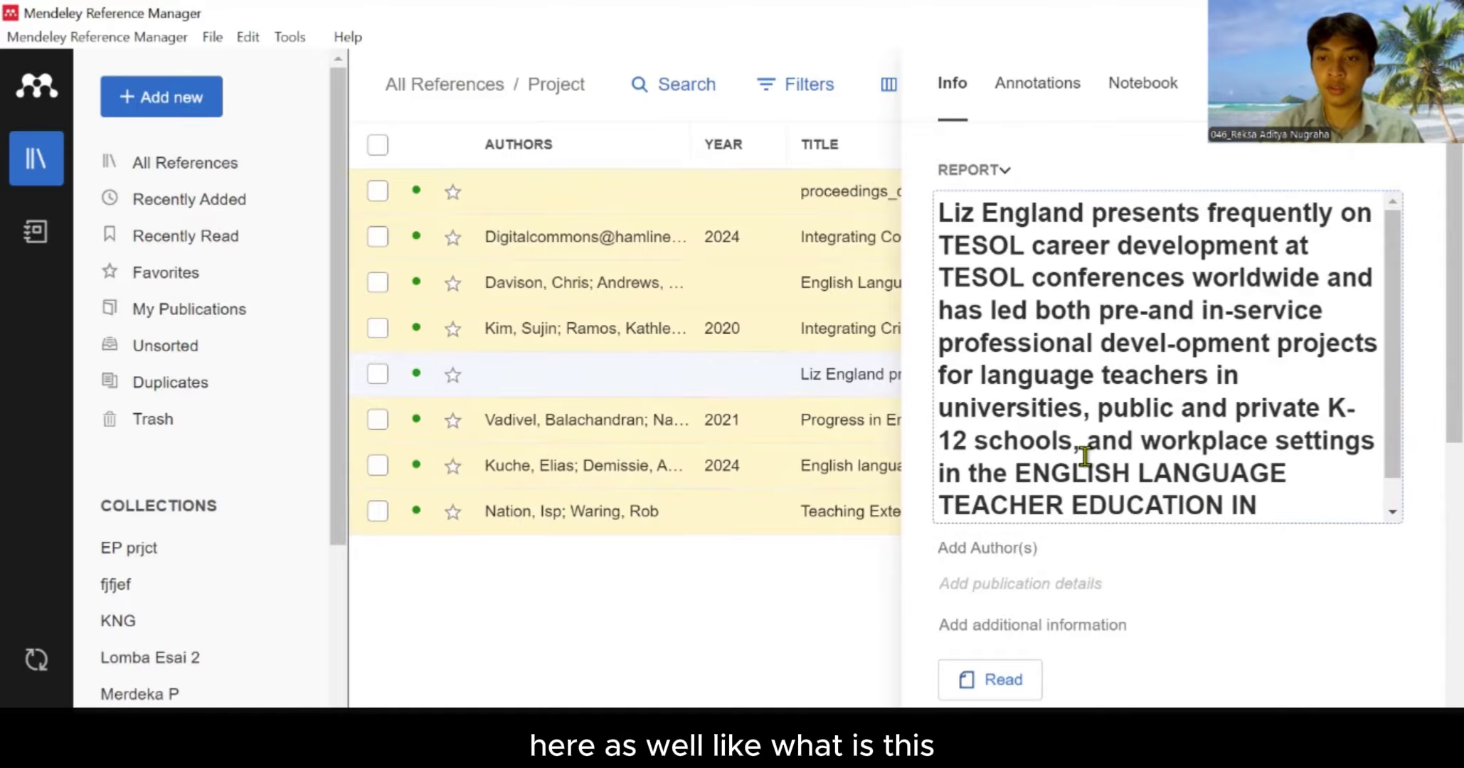
{"action": "scroll", "coordinate": [1229, 395], "scroll_direction": "down", "scroll_amount": 1}
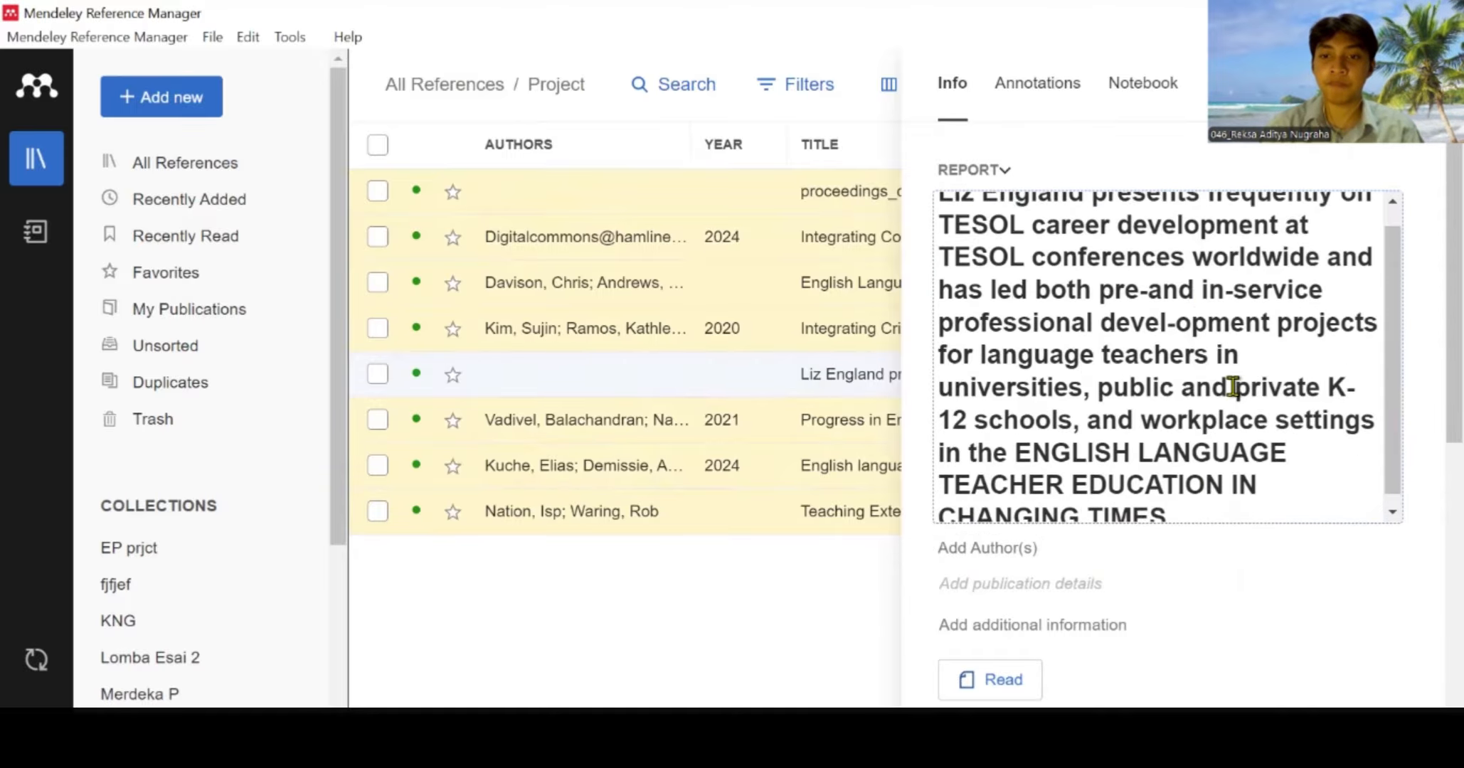
{"action": "scroll", "coordinate": [1281, 370], "scroll_direction": "up", "scroll_amount": 1}
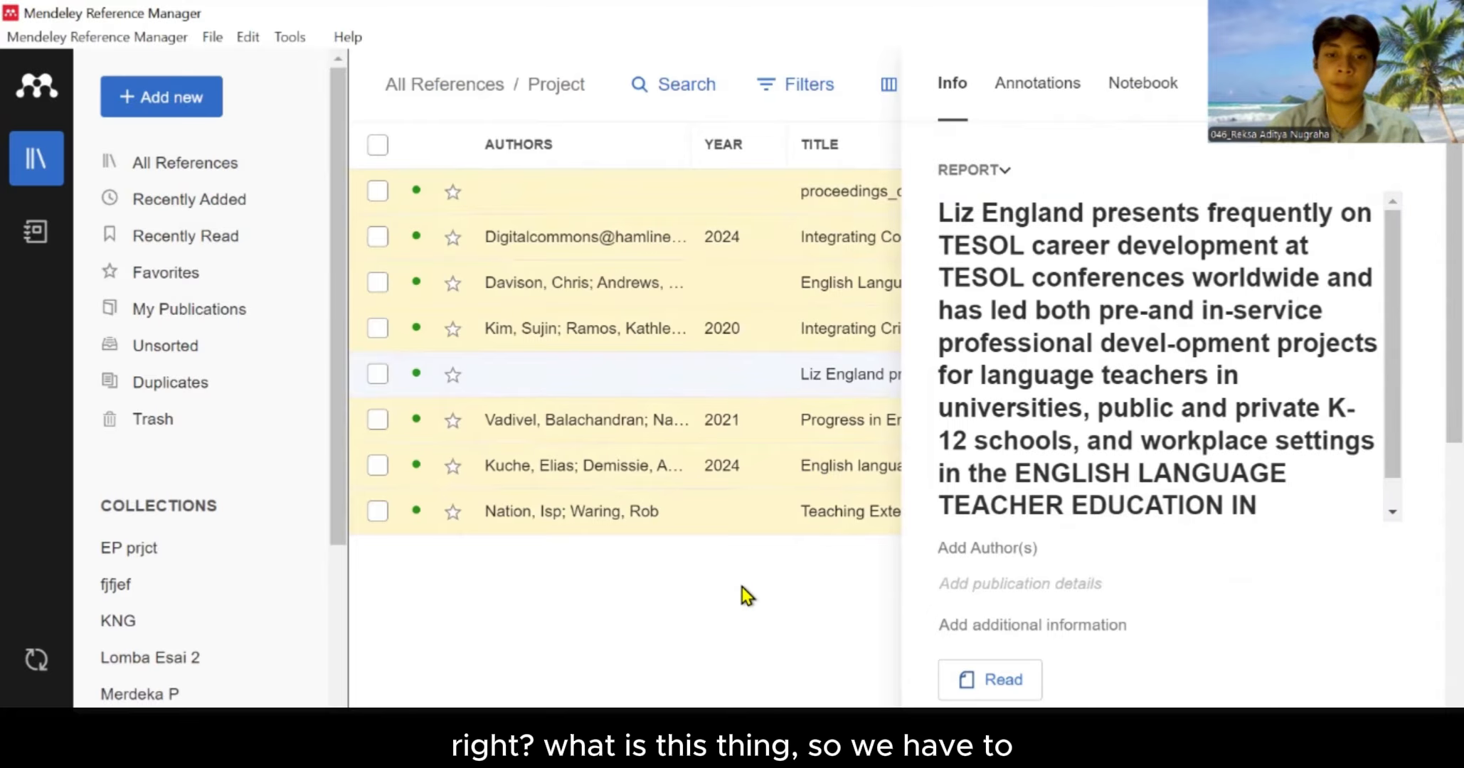
Change the title of the conference proceedings reference to "Proceedings of the 9th open TESOL international conference 2021"
{"action": "left_click", "coordinate": [1413, 84]}
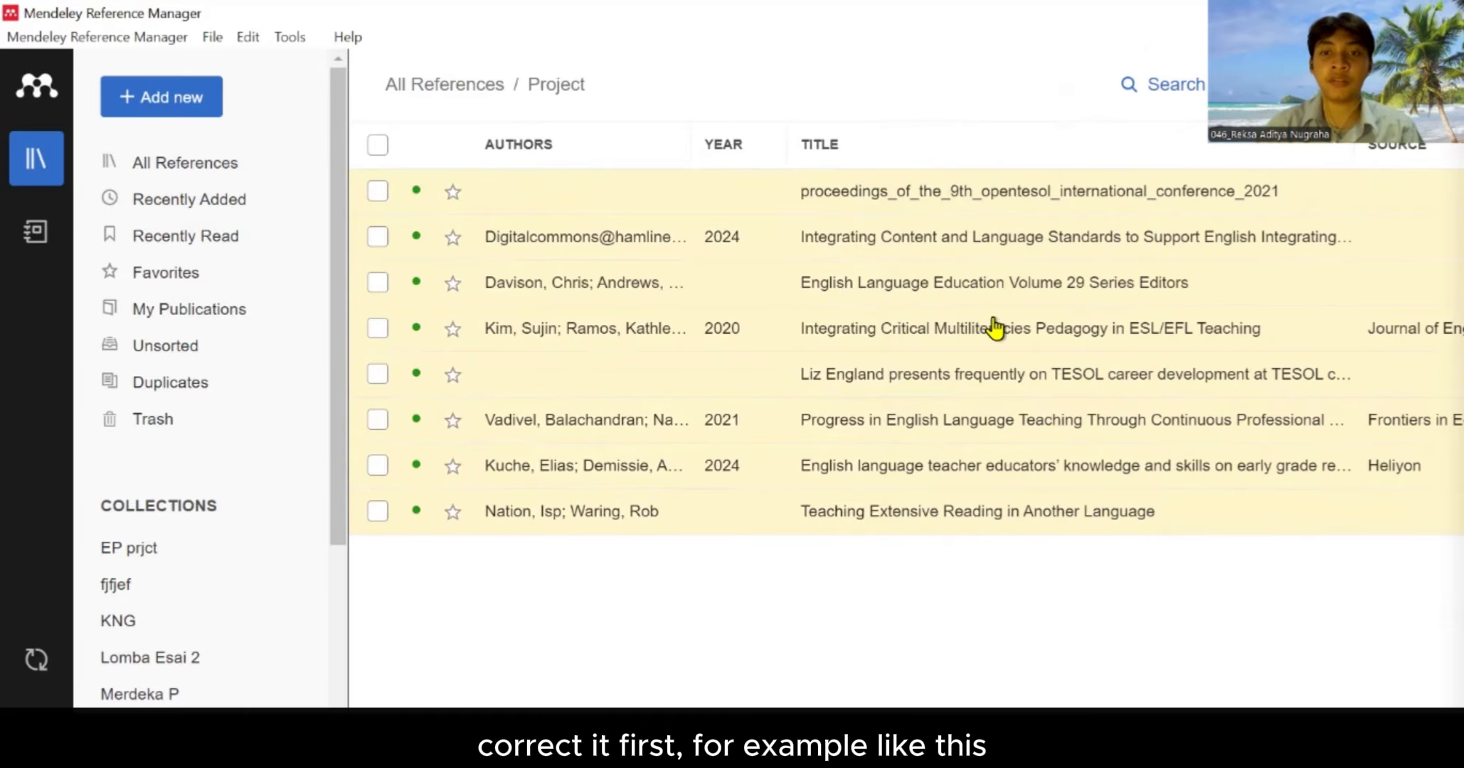
{"action": "left_click", "coordinate": [946, 191]}
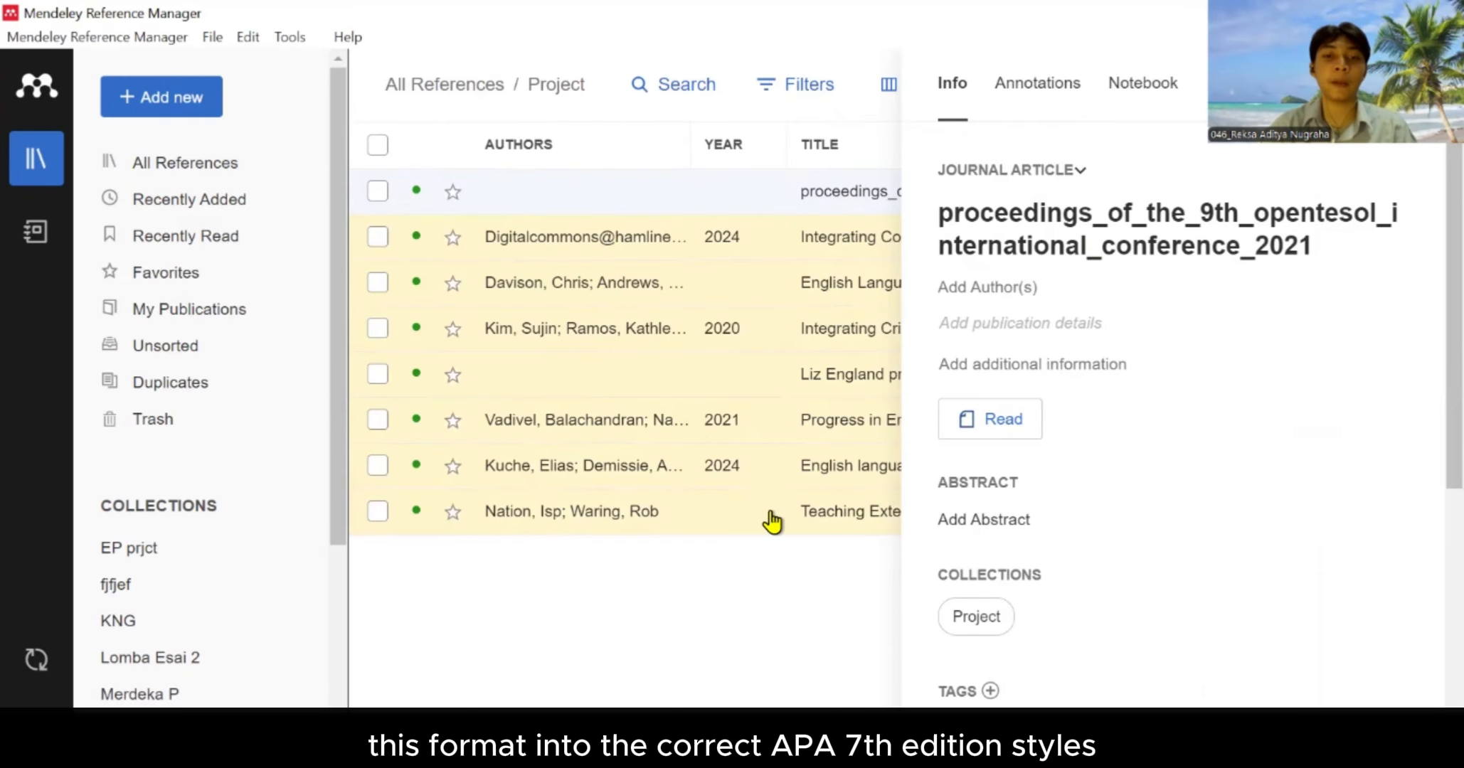
{"action": "left_click", "coordinate": [1136, 235]}
{"action": "key", "text": "BackSpace"}
{"action": "key", "text": "BackSpace"}
{"action": "key", "text": "BackSpace"}
{"action": "key", "text": "BackSpace"}
{"action": "key", "text": "BackSpace"}
{"action": "key", "text": "BackSpace"}
{"action": "type", "text": "TESOLP"}
Set the reference type of the 9th open TESOL conference entry to Conference Proceedings and close its details
{"action": "left_click", "coordinate": [1012, 170]}
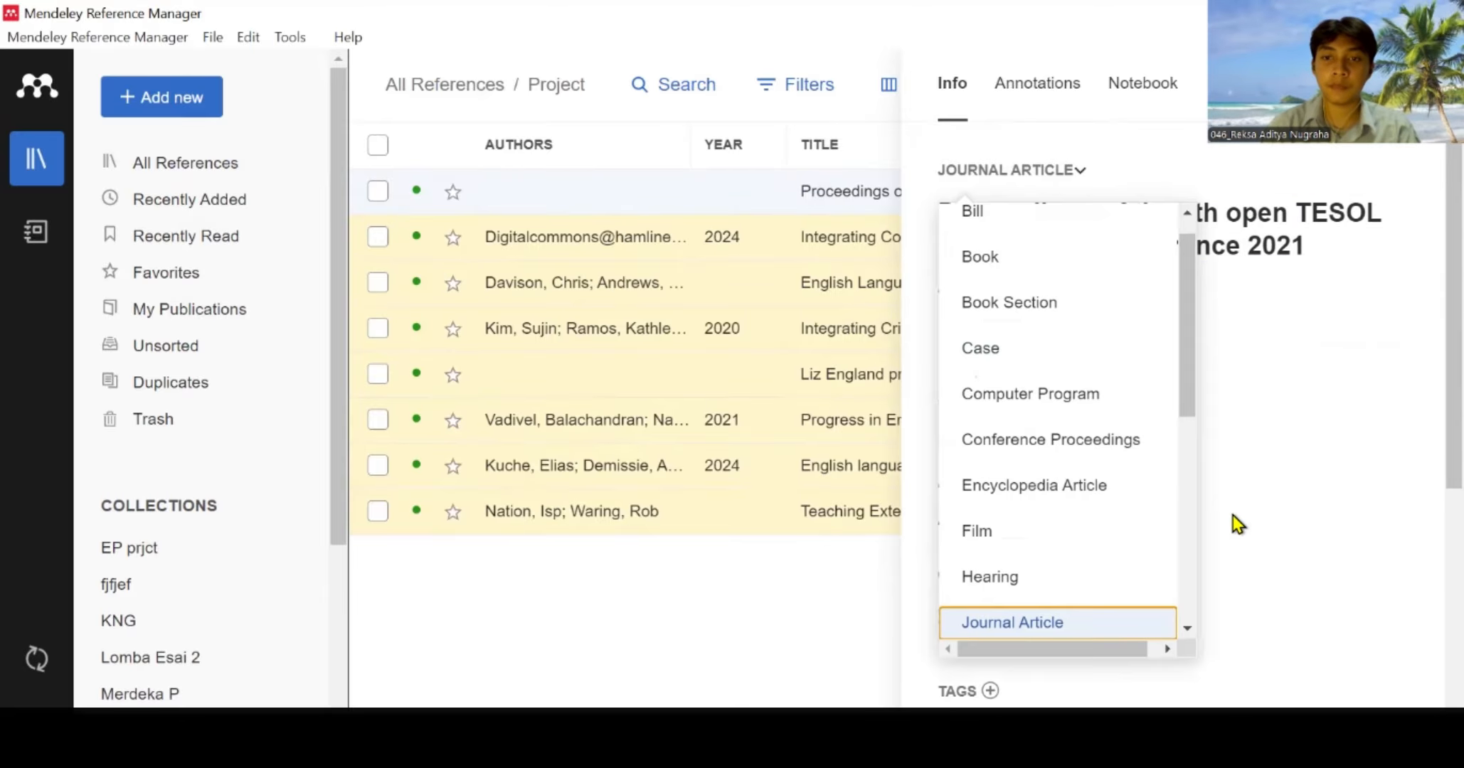
{"action": "left_click", "coordinate": [1052, 438]}
{"action": "left_click", "coordinate": [990, 420]}
{"action": "scroll", "coordinate": [660, 510], "scroll_direction": "down", "scroll_amount": 20}
{"action": "scroll", "coordinate": [660, 510], "scroll_direction": "up", "scroll_amount": 20}
{"action": "left_click", "coordinate": [1416, 125]}
{"action": "left_click", "coordinate": [749, 70]}
Shorten the duplicated title of the 2024 report to "Integrating content and language standards to support english" and open its reference type choices
{"action": "left_click", "coordinate": [846, 237]}
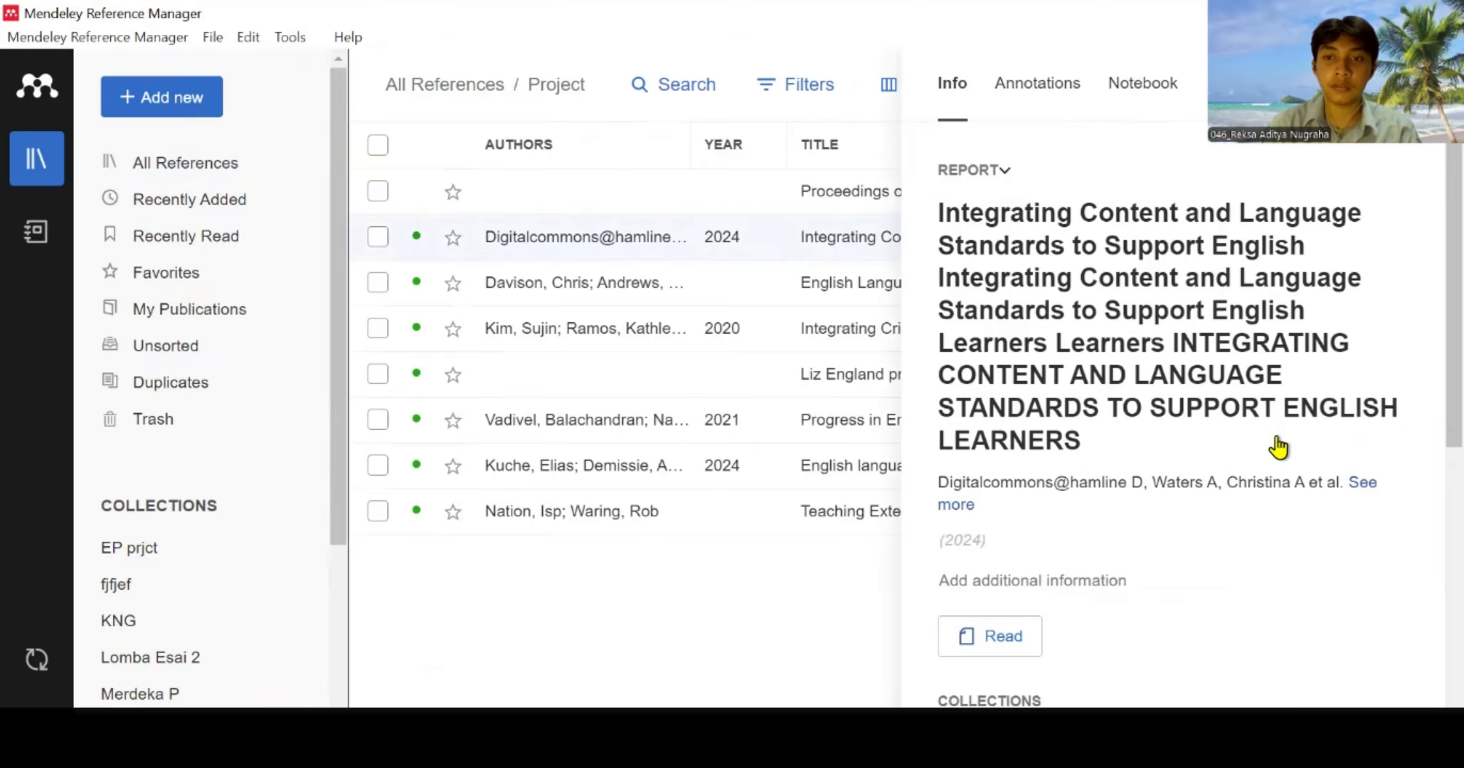
{"action": "left_click", "coordinate": [1280, 444]}
{"action": "left_click_drag", "start_coordinate": [1110, 443], "coordinate": [937, 274]}
{"action": "key", "text": "BackSpace"}
{"action": "key", "text": "BackSpace"}
{"action": "key", "text": "BackSpace"}
{"action": "key", "text": "BackSpace"}
{"action": "key", "text": "BackSpace"}
{"action": "key", "text": "BackSpace"}
{"action": "key", "text": "BackSpace"}
{"action": "key", "text": "BackSpace"}
{"action": "key", "text": "BackSpace"}
{"action": "key", "text": "BackSpace"}
{"action": "key", "text": "BackSpace"}
{"action": "key", "text": "BackSpace"}
{"action": "key", "text": "BackSpace"}
{"action": "key", "text": "BackSpace"}
{"action": "key", "text": "BackSpace"}
{"action": "key", "text": "BackSpace"}
{"action": "key", "text": "BackSpace"}
{"action": "key", "text": "BackSpace"}
{"action": "key", "text": "BackSpace"}
{"action": "key", "text": "BackSpace"}
{"action": "key", "text": "BackSpace"}
{"action": "type", "text": "content and language standards to support English"}
{"action": "left_click", "coordinate": [974, 171]}
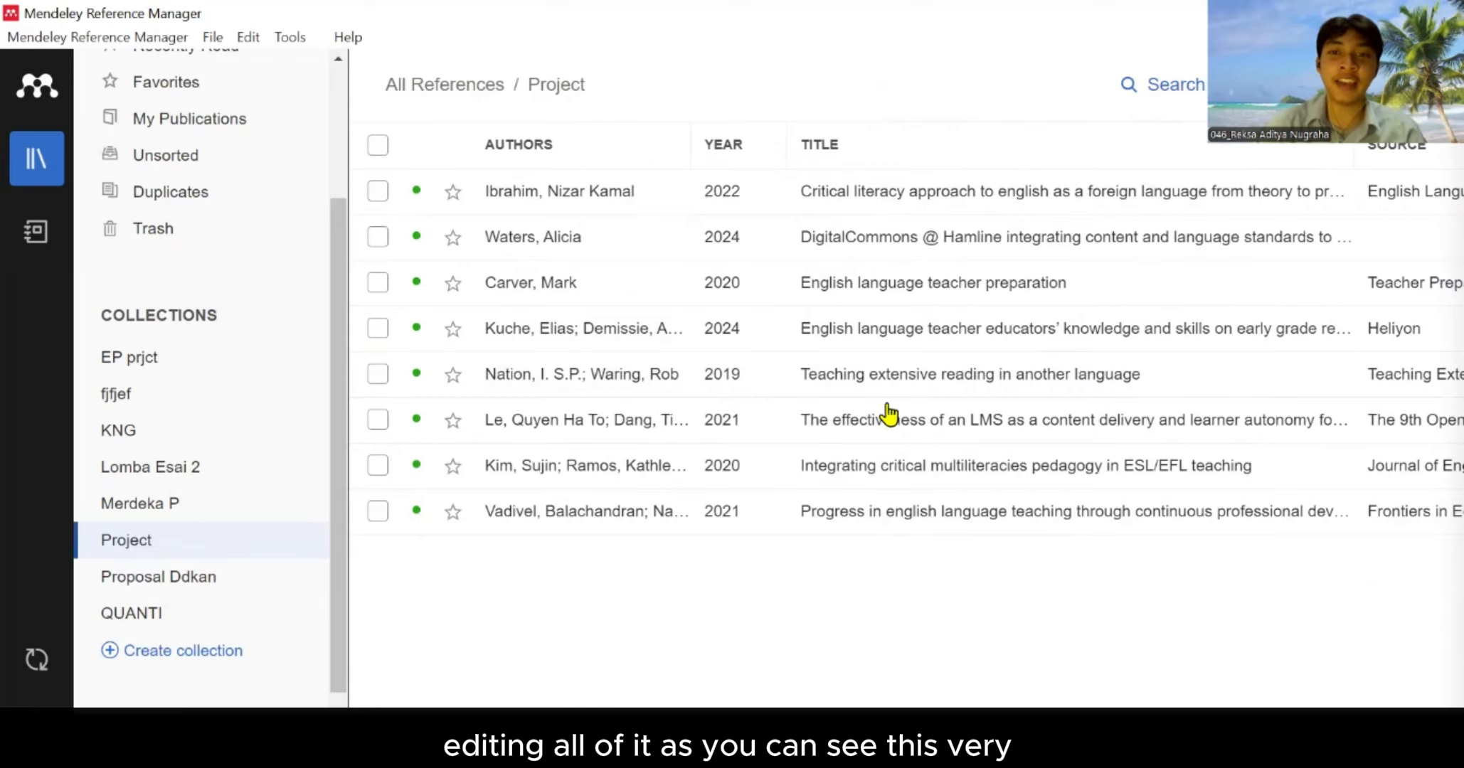
Examine the corrected details of the critical literacy book and the DigitalCommons book section, including the available reference types
{"action": "left_click", "coordinate": [941, 196]}
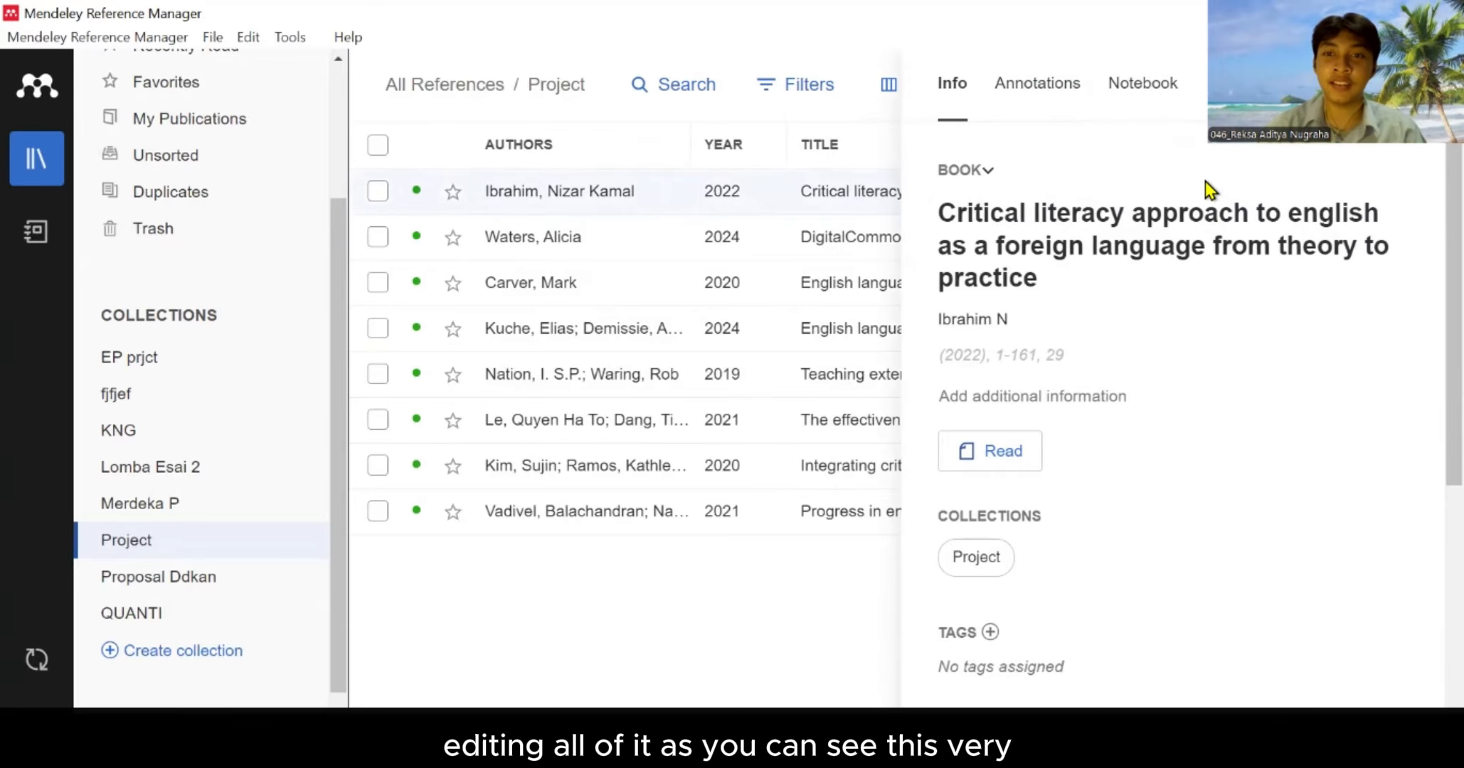
{"action": "scroll", "coordinate": [1138, 548], "scroll_direction": "down", "scroll_amount": 5}
{"action": "scroll", "coordinate": [1170, 534], "scroll_direction": "up", "scroll_amount": 5}
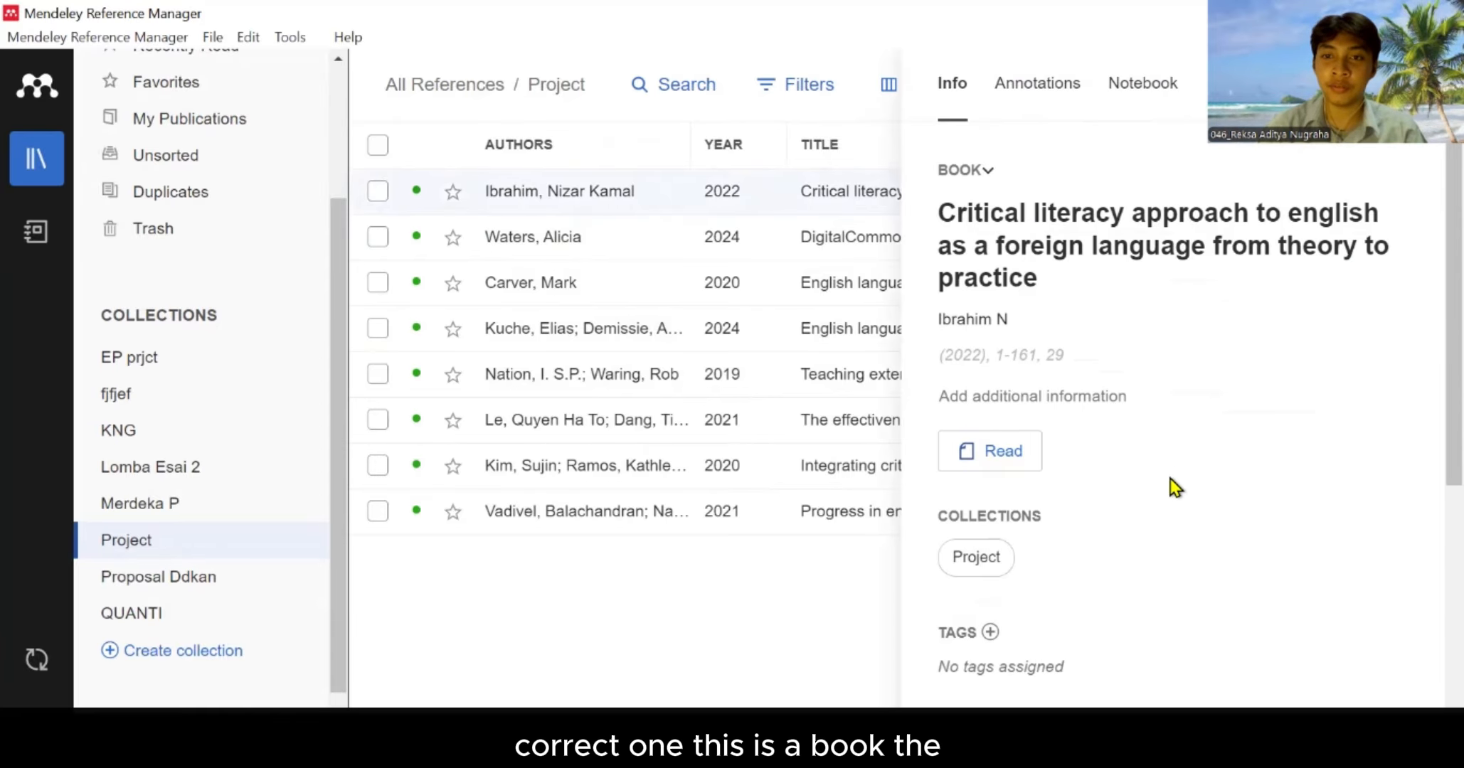
{"action": "left_click", "coordinate": [791, 235]}
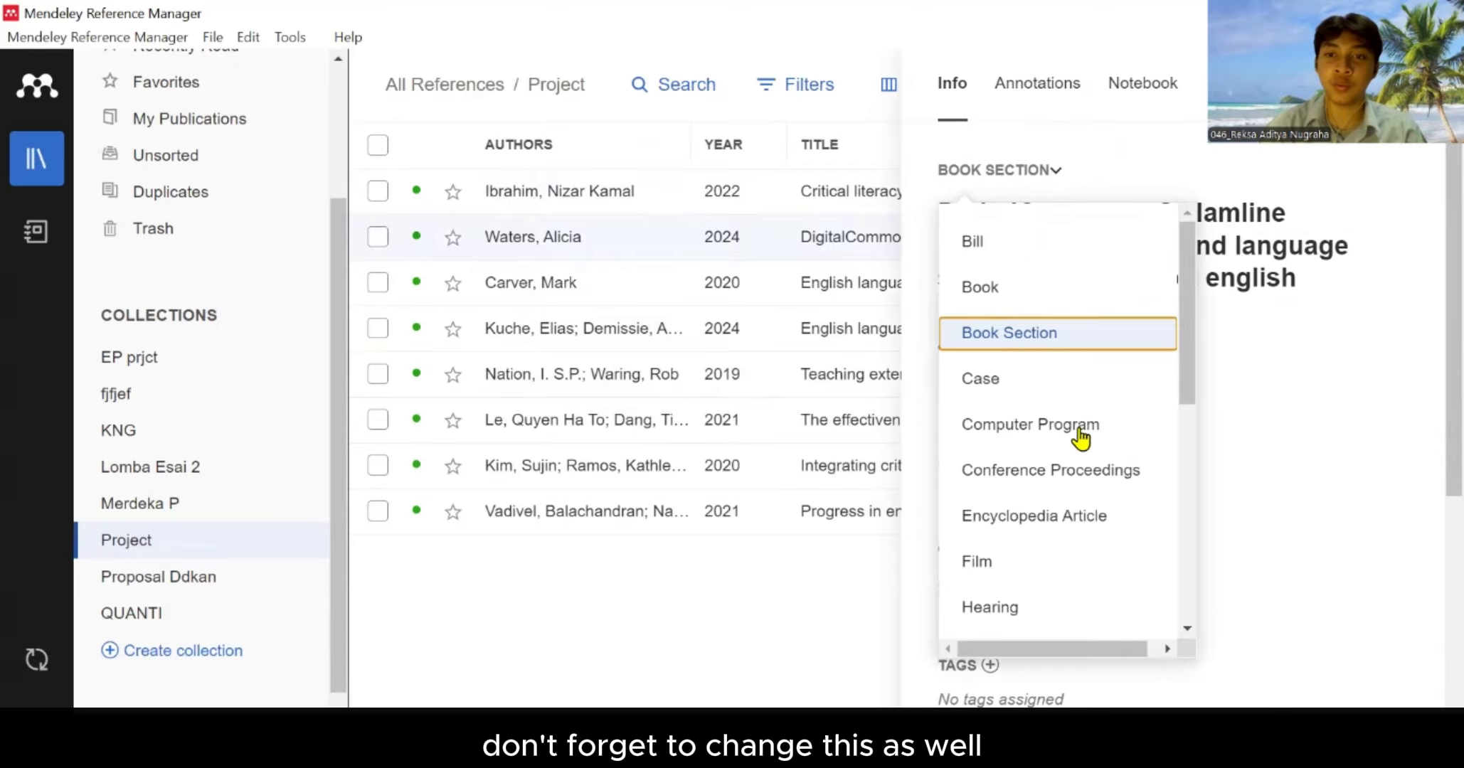
{"action": "scroll", "coordinate": [1060, 491], "scroll_direction": "down", "scroll_amount": 2}
{"action": "scroll", "coordinate": [1075, 427], "scroll_direction": "down", "scroll_amount": 3}
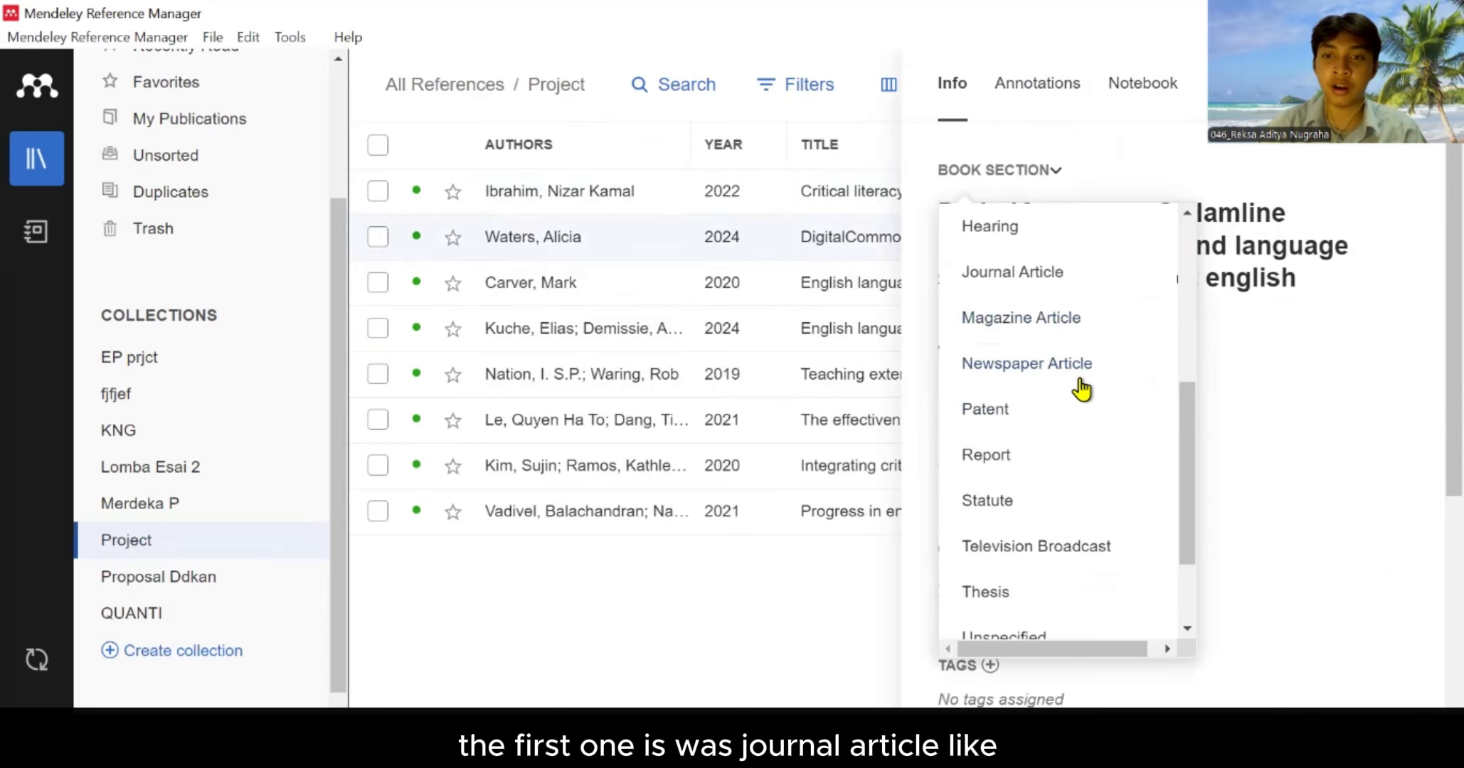
{"action": "scroll", "coordinate": [1079, 392], "scroll_direction": "up", "scroll_amount": 5}
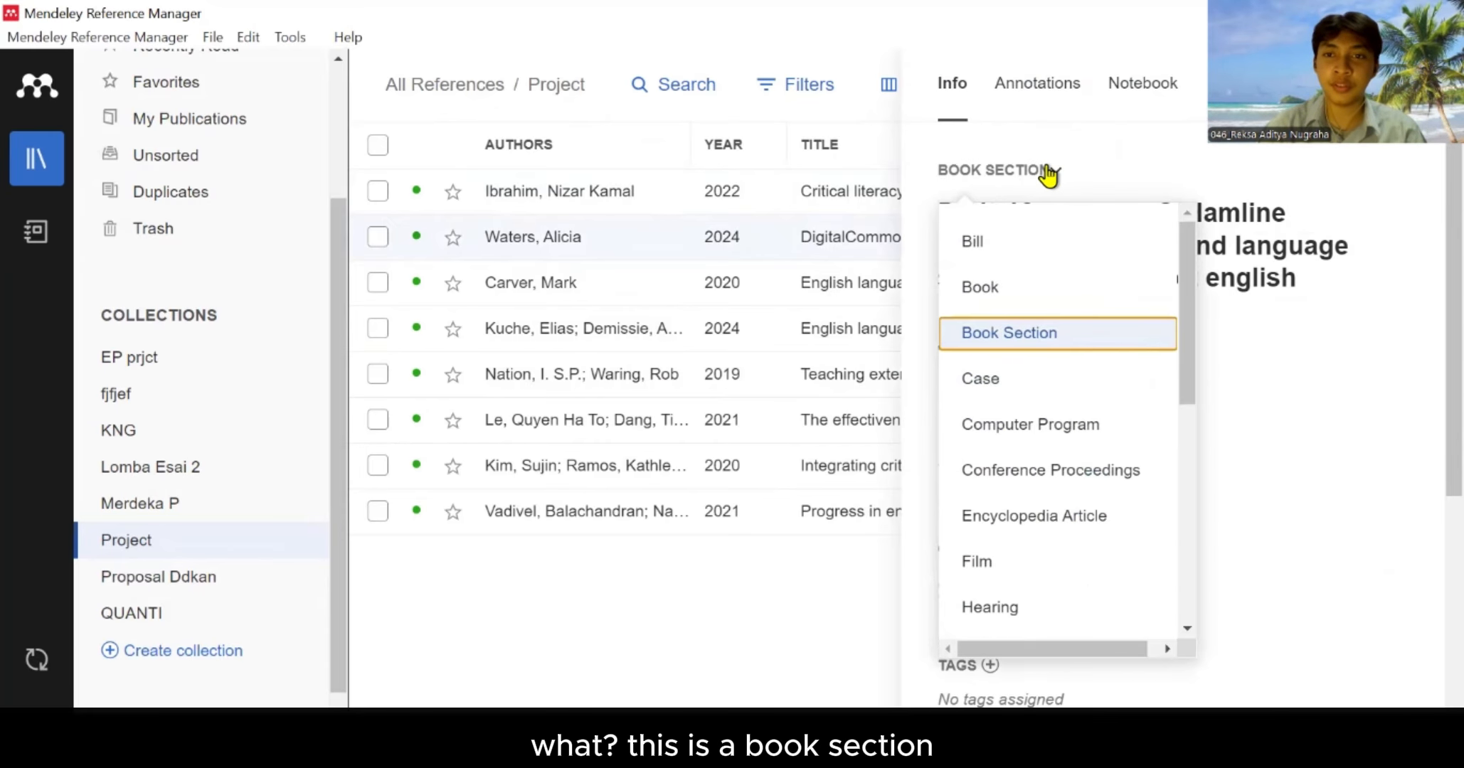
{"action": "left_click", "coordinate": [1292, 415]}
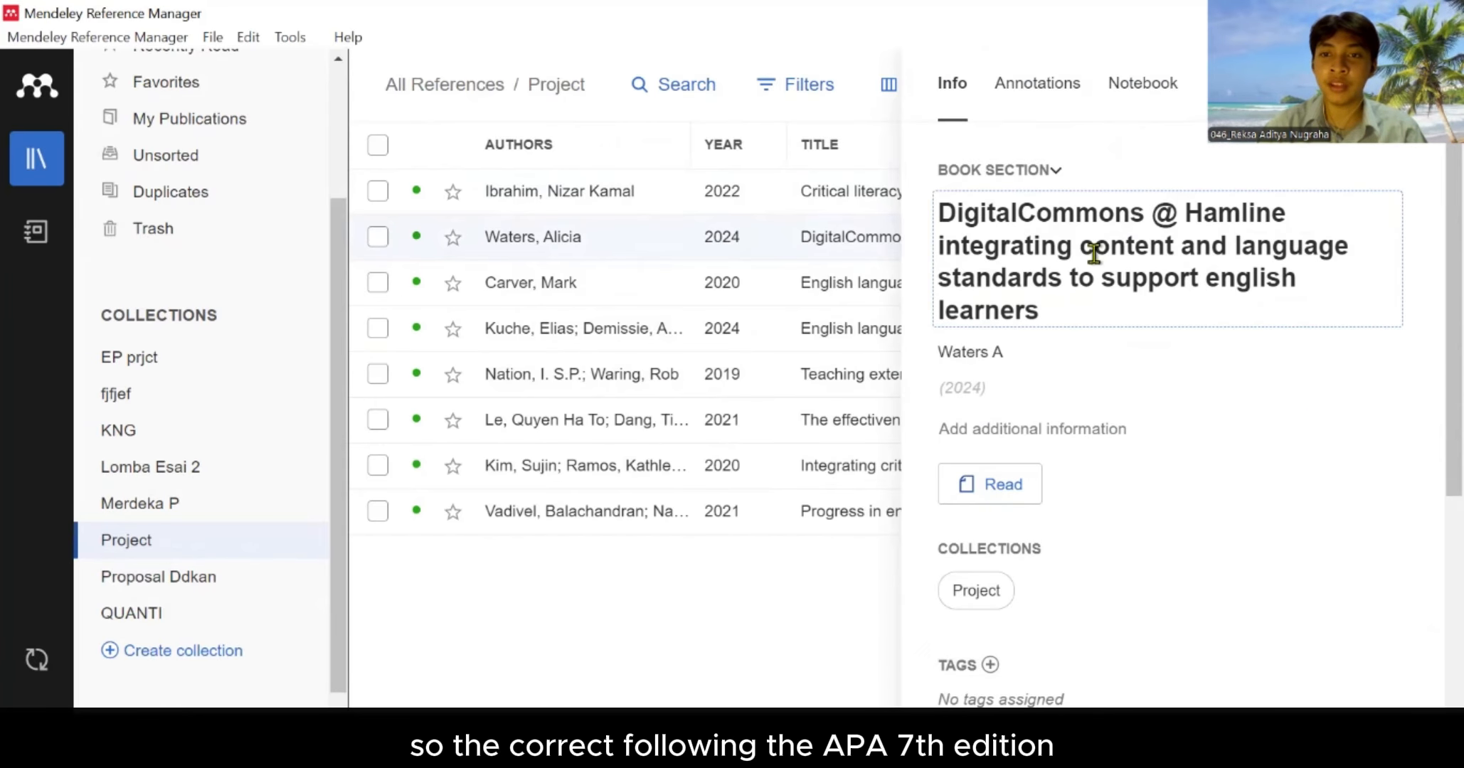
Review the type, title and publication details of the remaining corrected references in the Project collection, from the teacher preparation book onward
{"action": "left_click", "coordinate": [793, 285]}
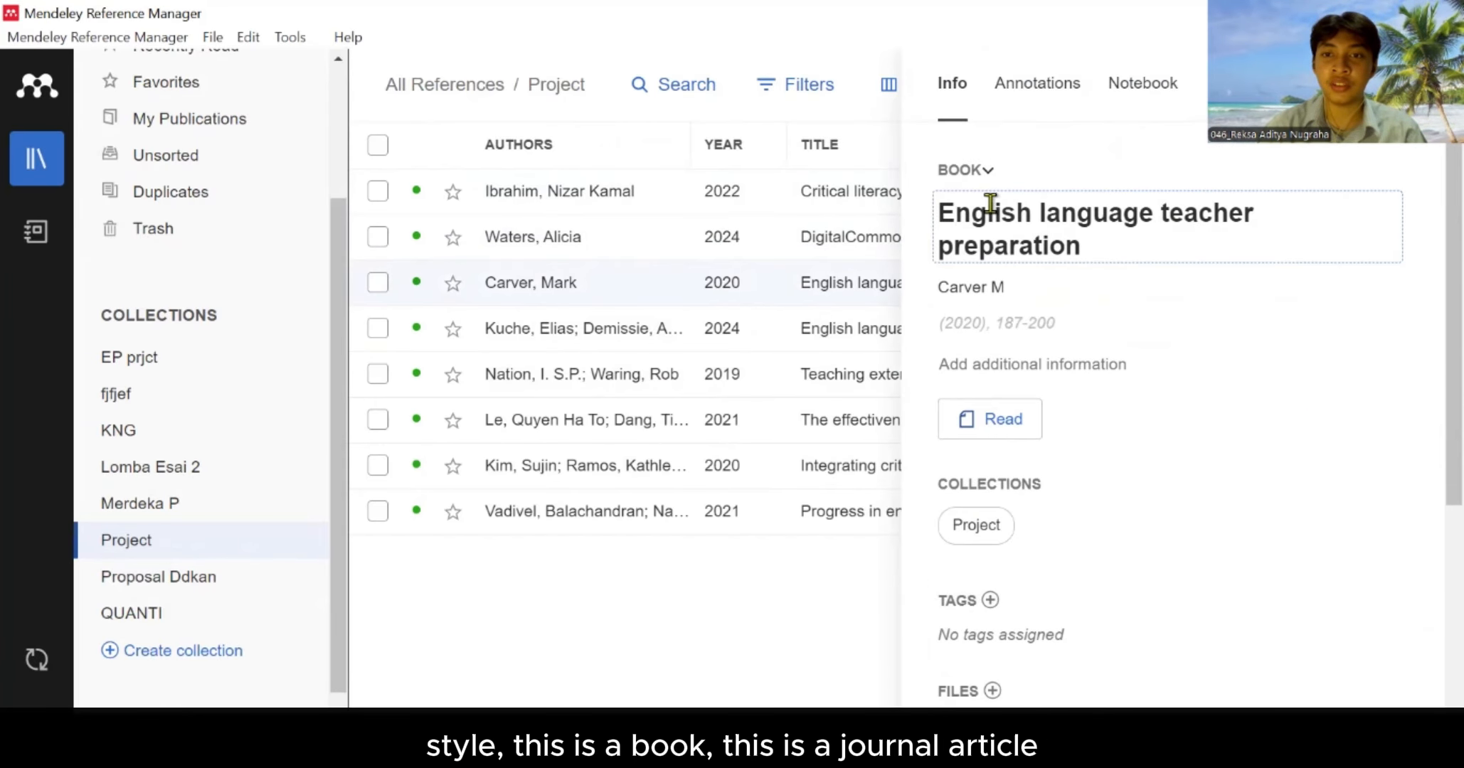
{"action": "left_click", "coordinate": [783, 328]}
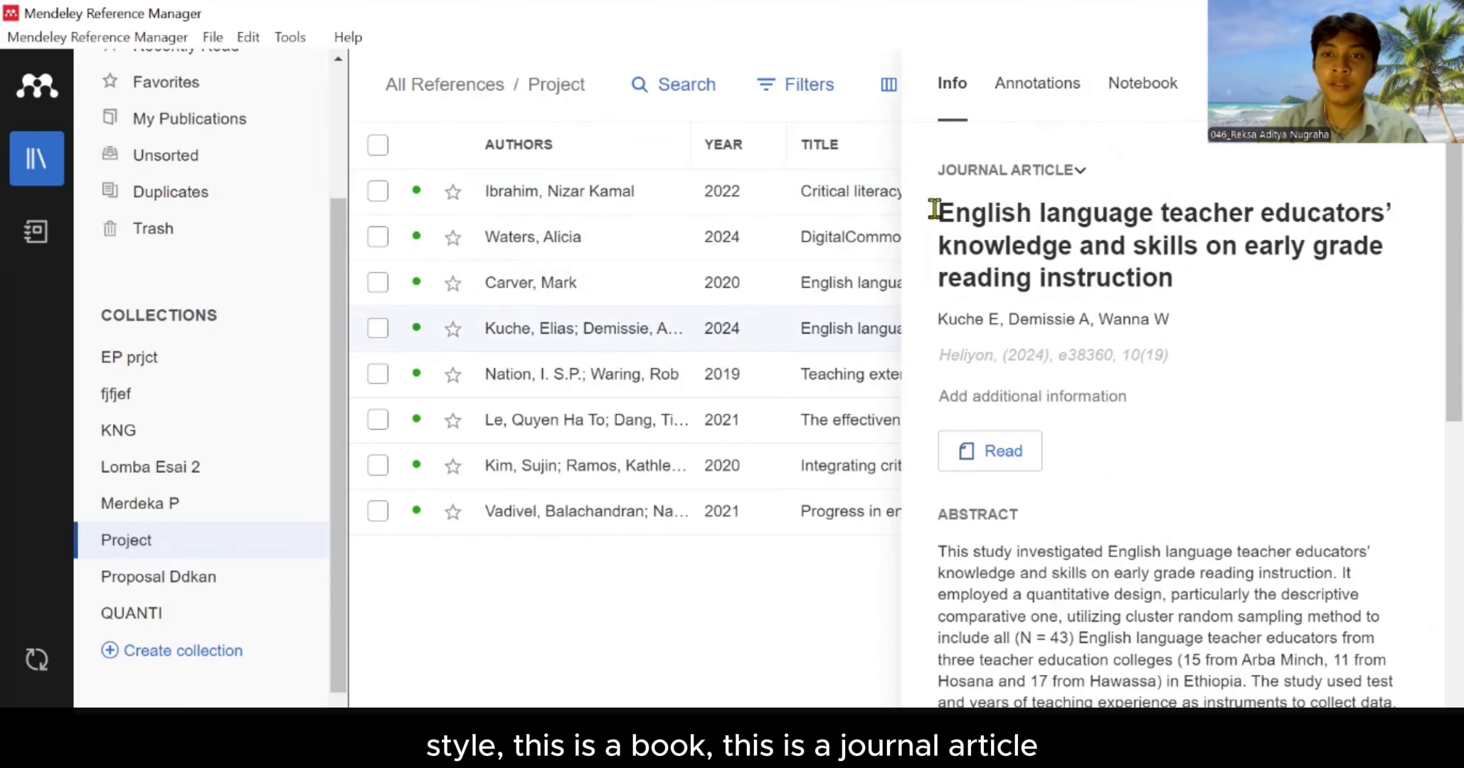
{"action": "left_click", "coordinate": [849, 386]}
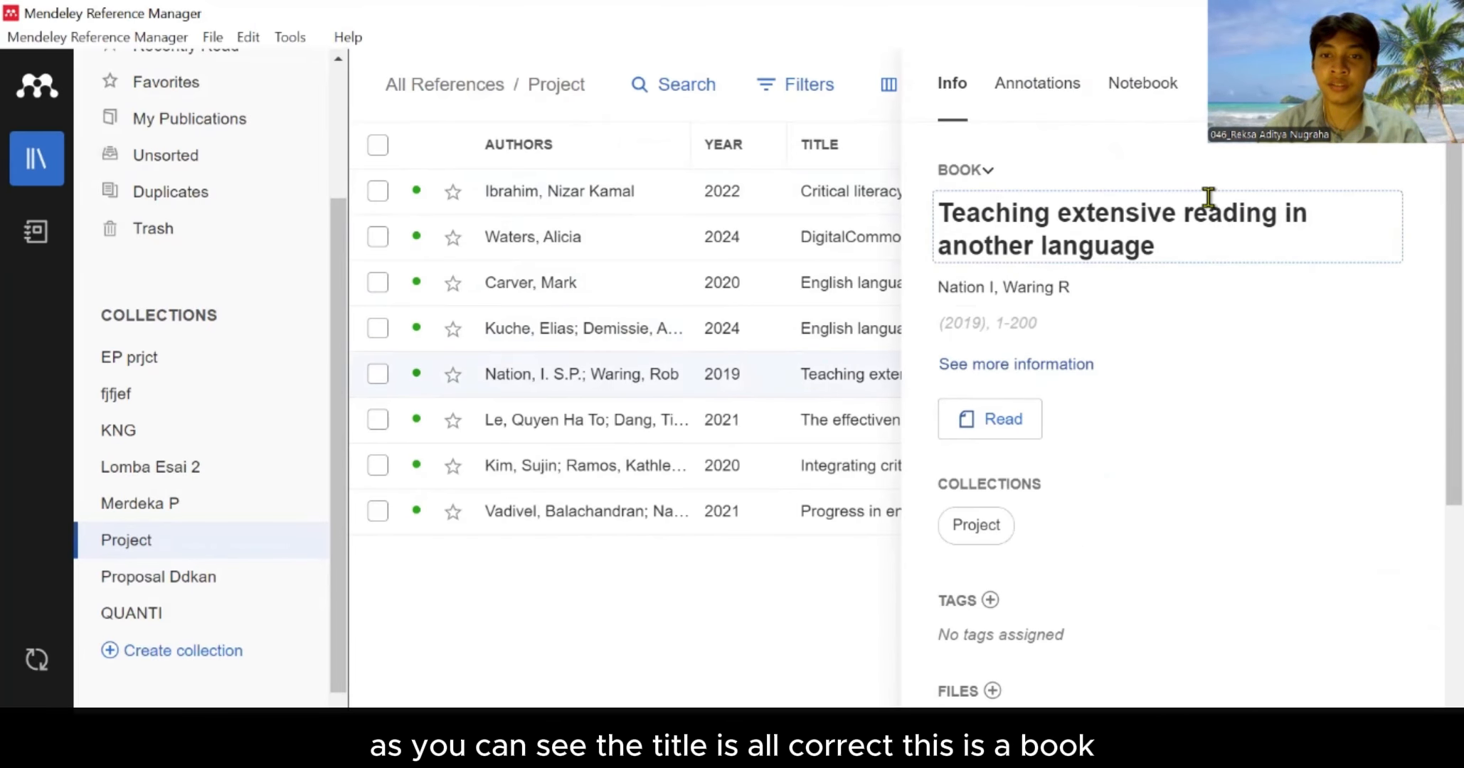
{"action": "left_click", "coordinate": [848, 424]}
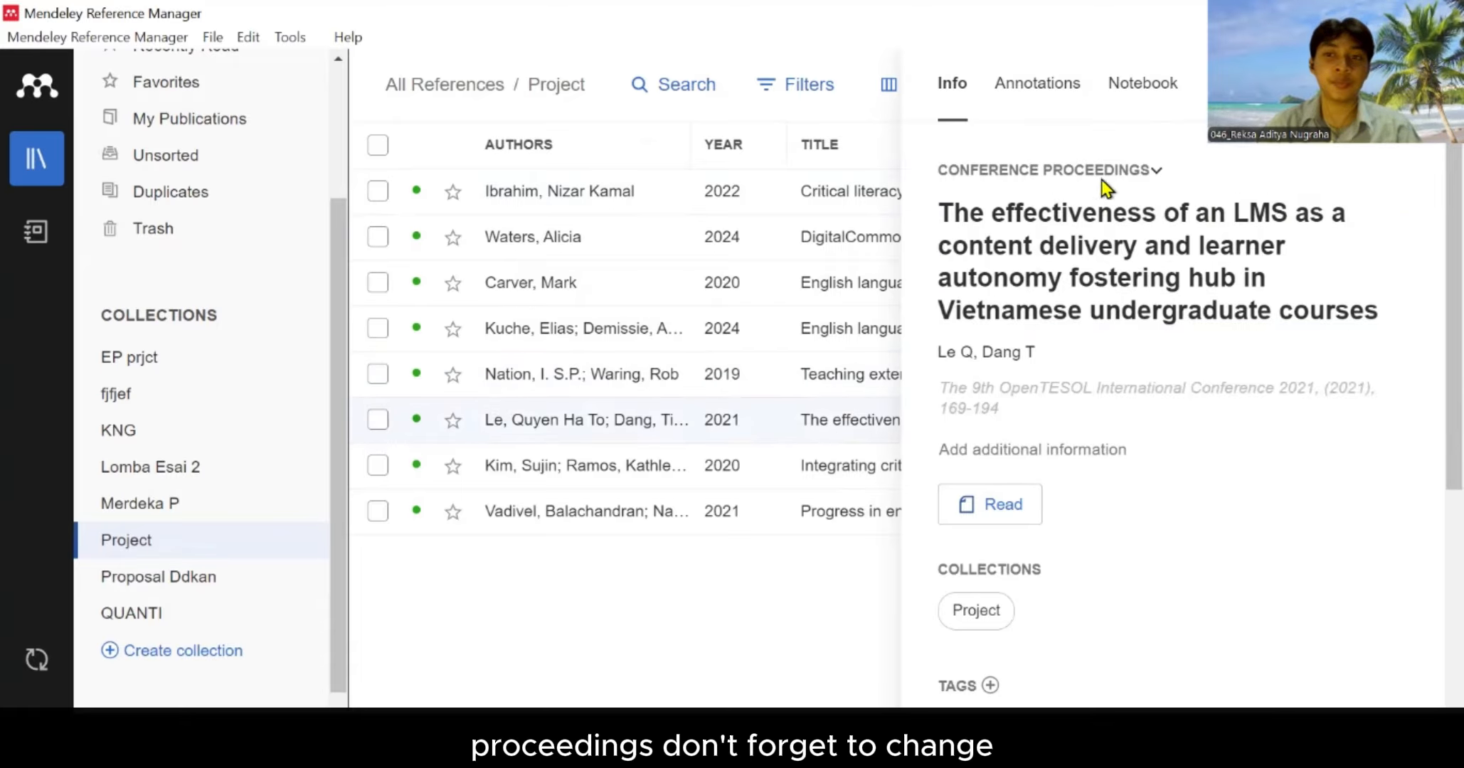
{"action": "left_click", "coordinate": [1138, 172]}
{"action": "scroll", "coordinate": [1105, 418], "scroll_direction": "down", "scroll_amount": 5}
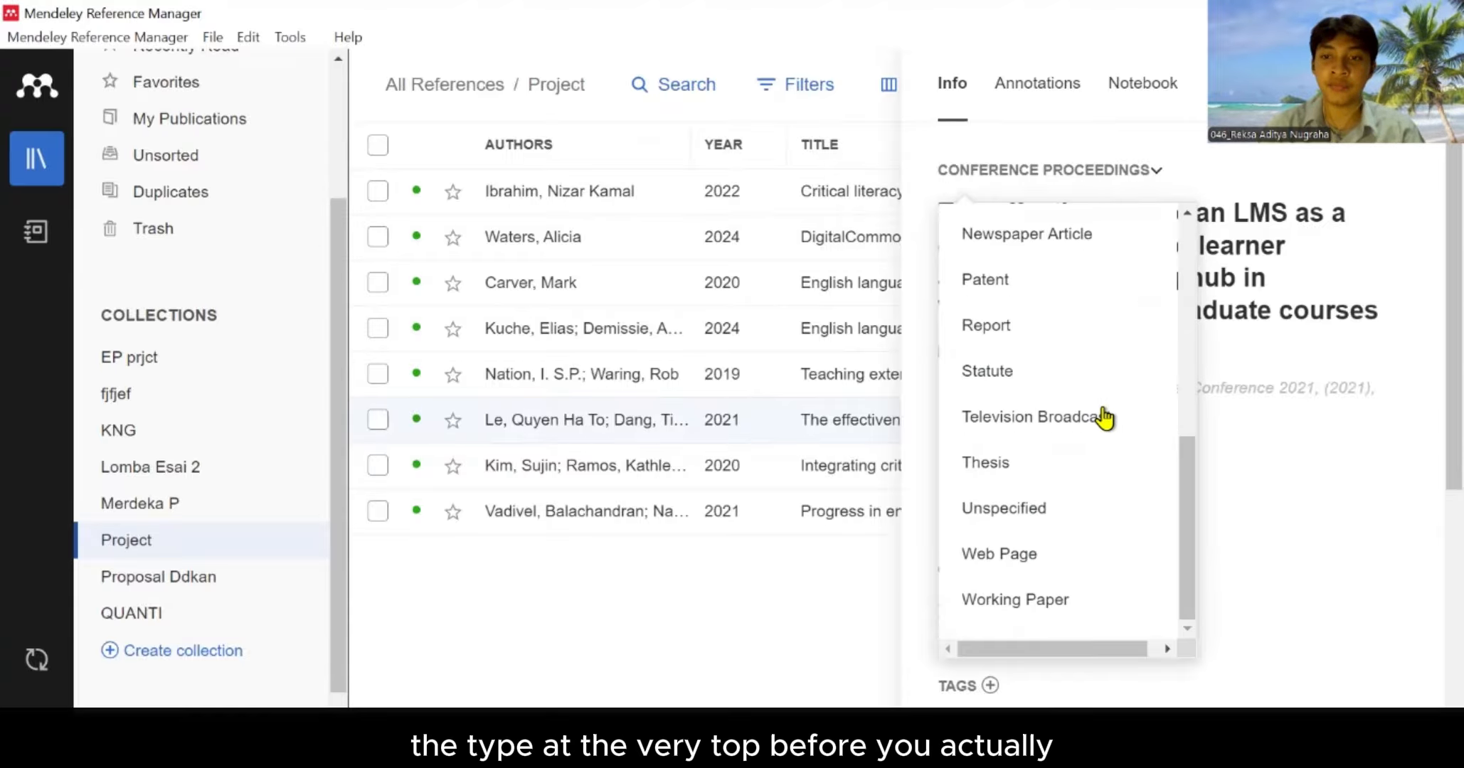
{"action": "scroll", "coordinate": [1105, 418], "scroll_direction": "up", "scroll_amount": 5}
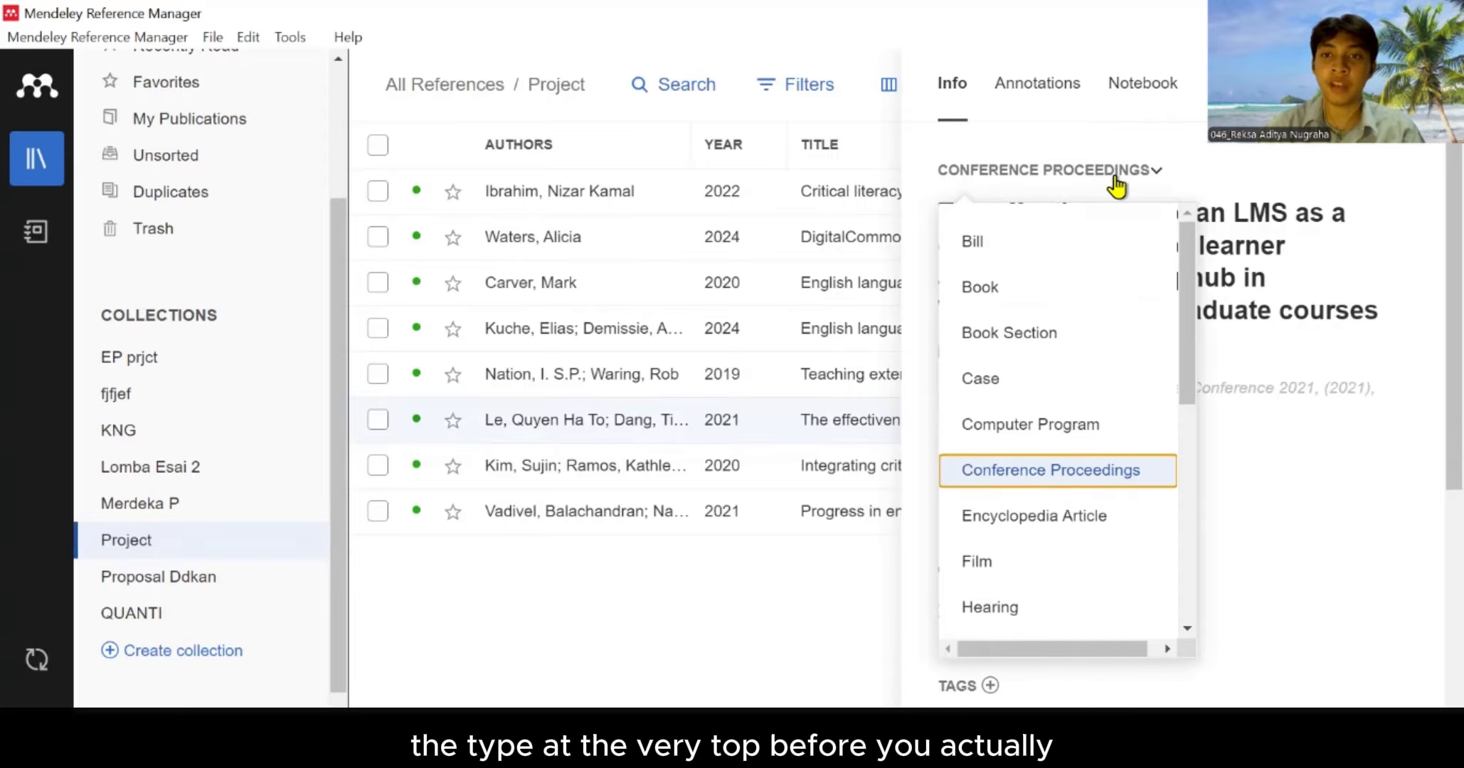
{"action": "left_click", "coordinate": [1346, 511]}
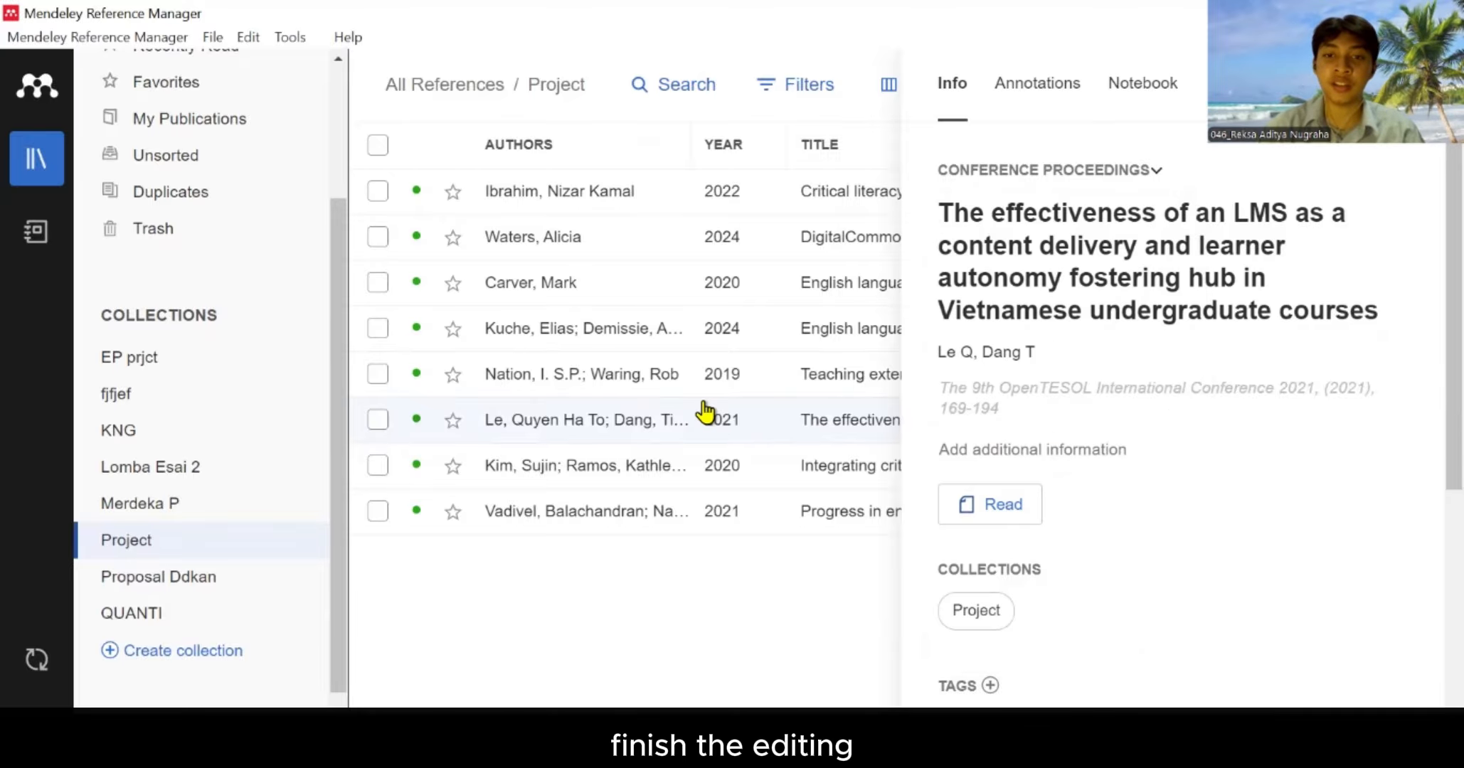
{"action": "left_click", "coordinate": [770, 470]}
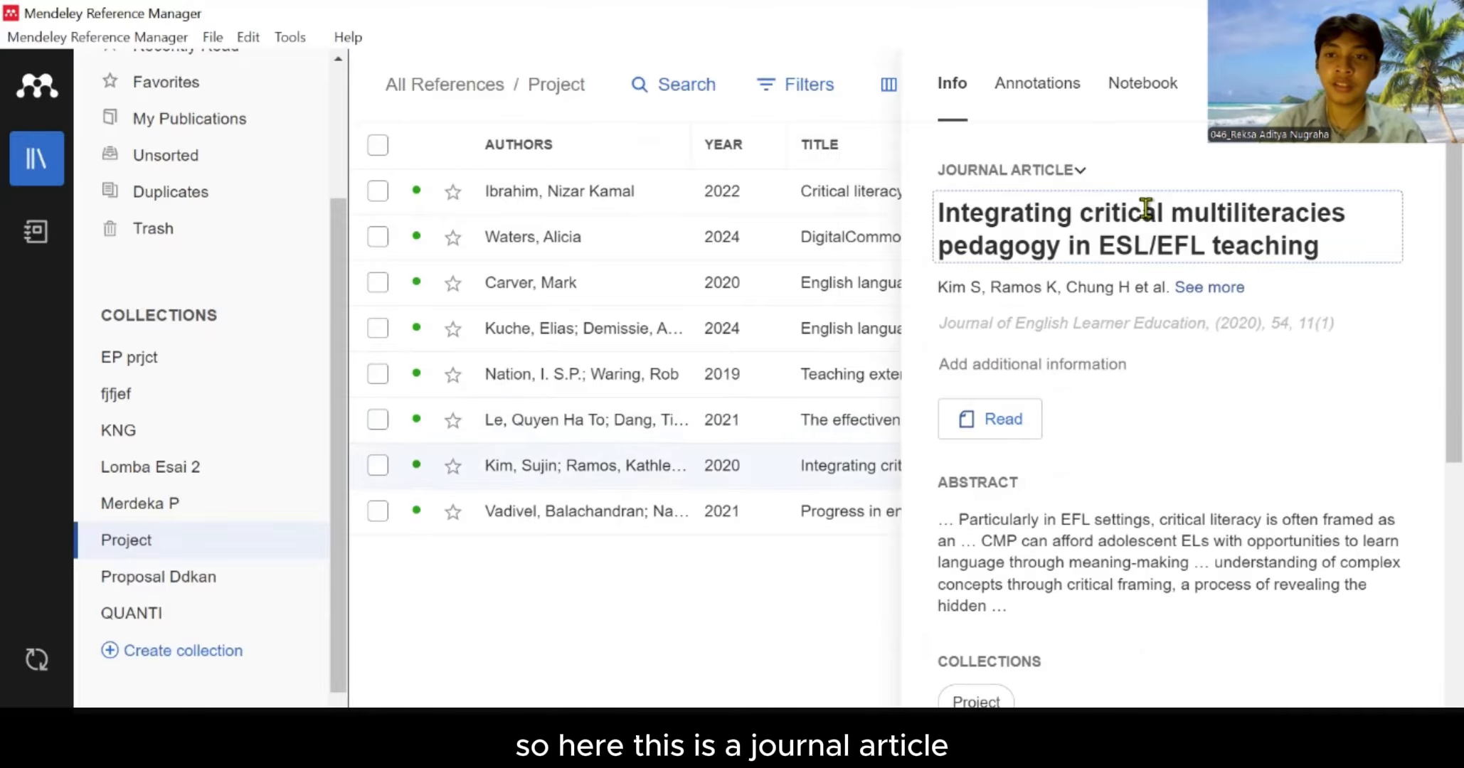
{"action": "left_click", "coordinate": [812, 514]}
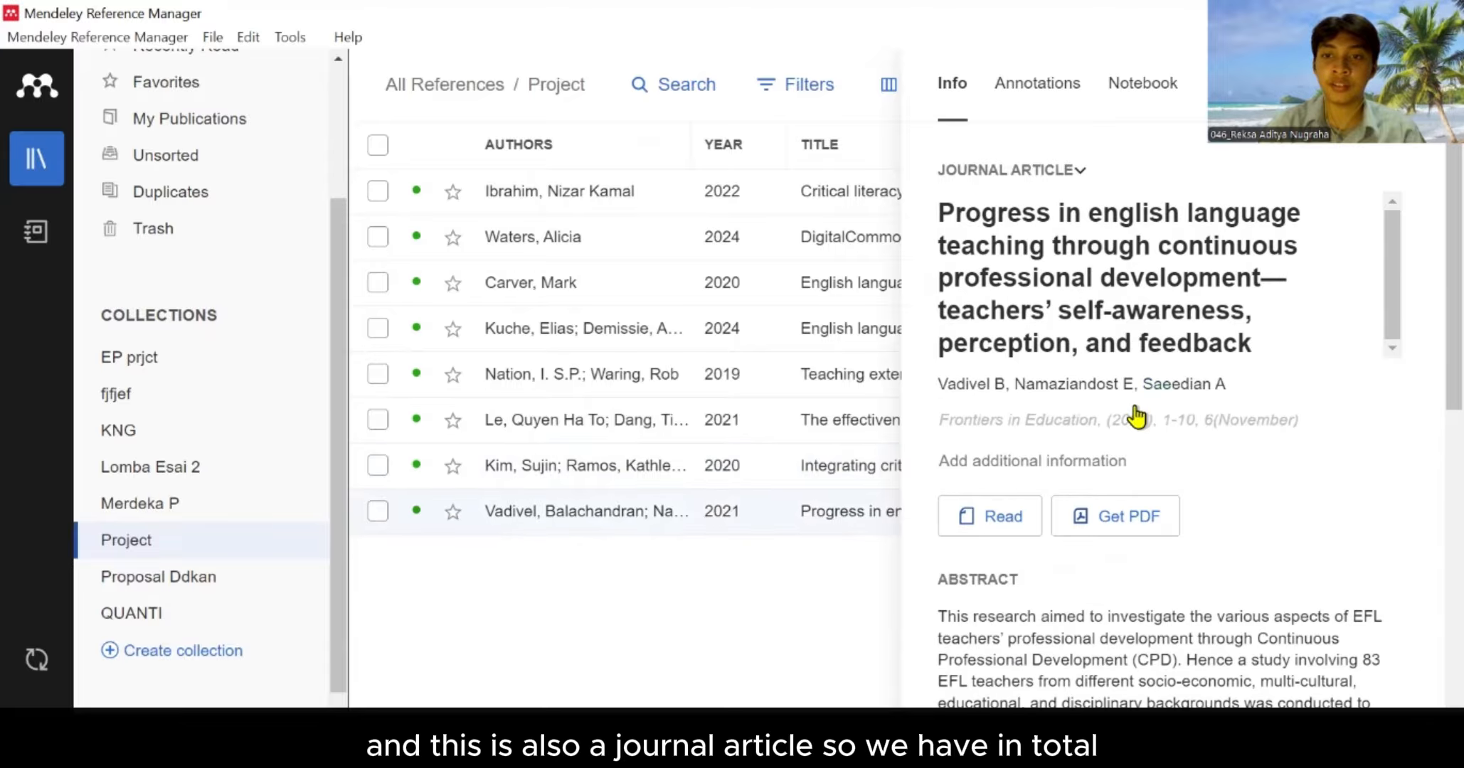
{"action": "left_click", "coordinate": [825, 331]}
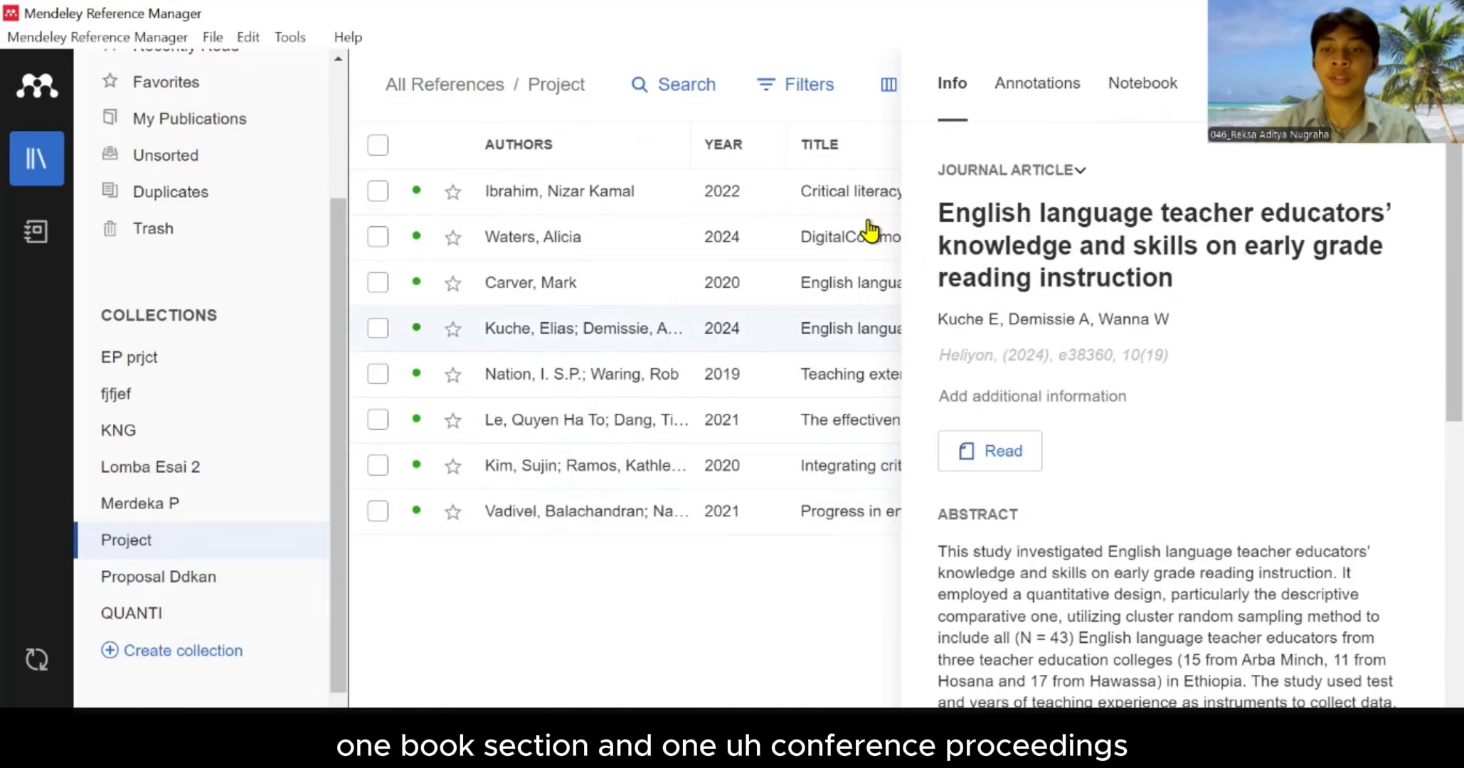
{"action": "left_click", "coordinate": [817, 391]}
{"action": "left_click", "coordinate": [825, 411]}
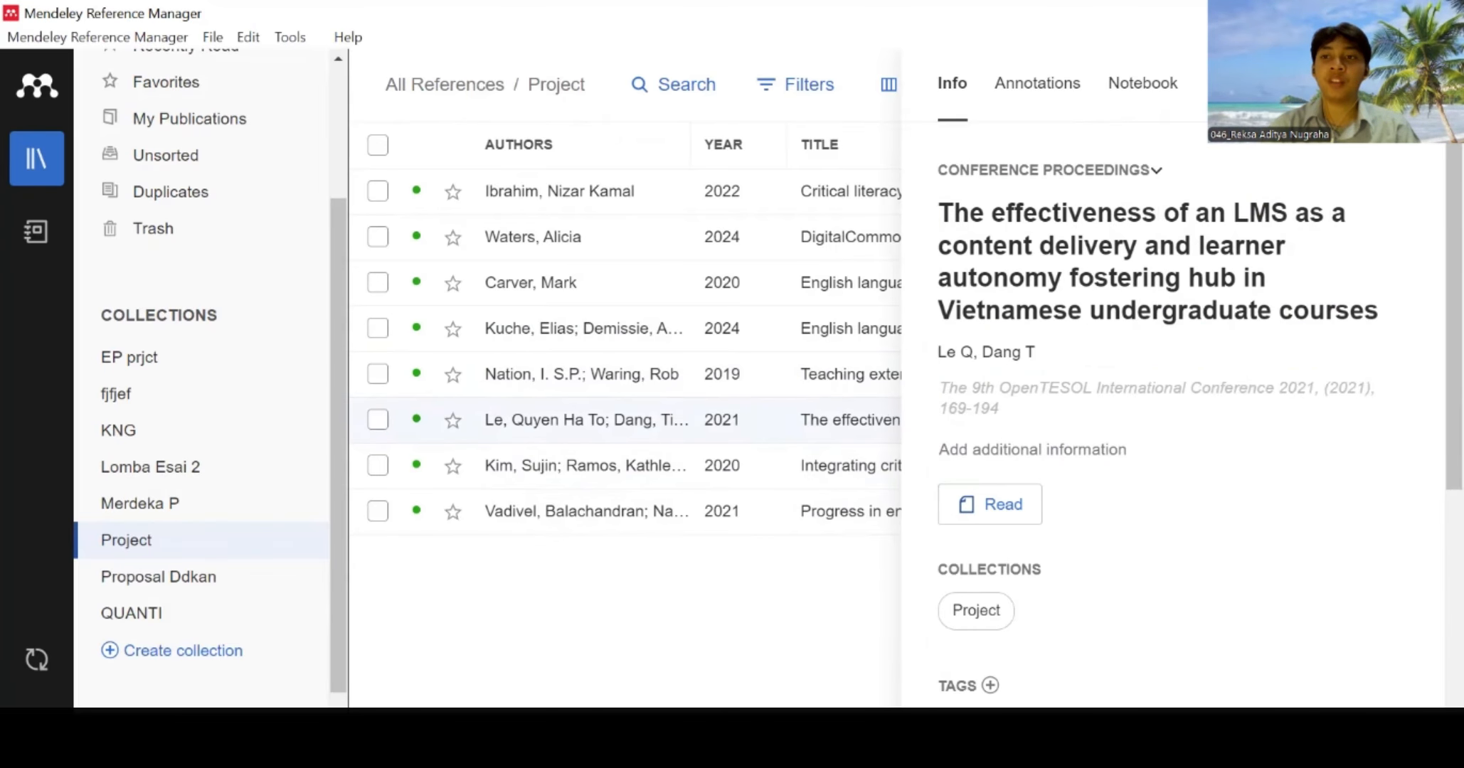
{"action": "left_click", "coordinate": [1423, 83]}
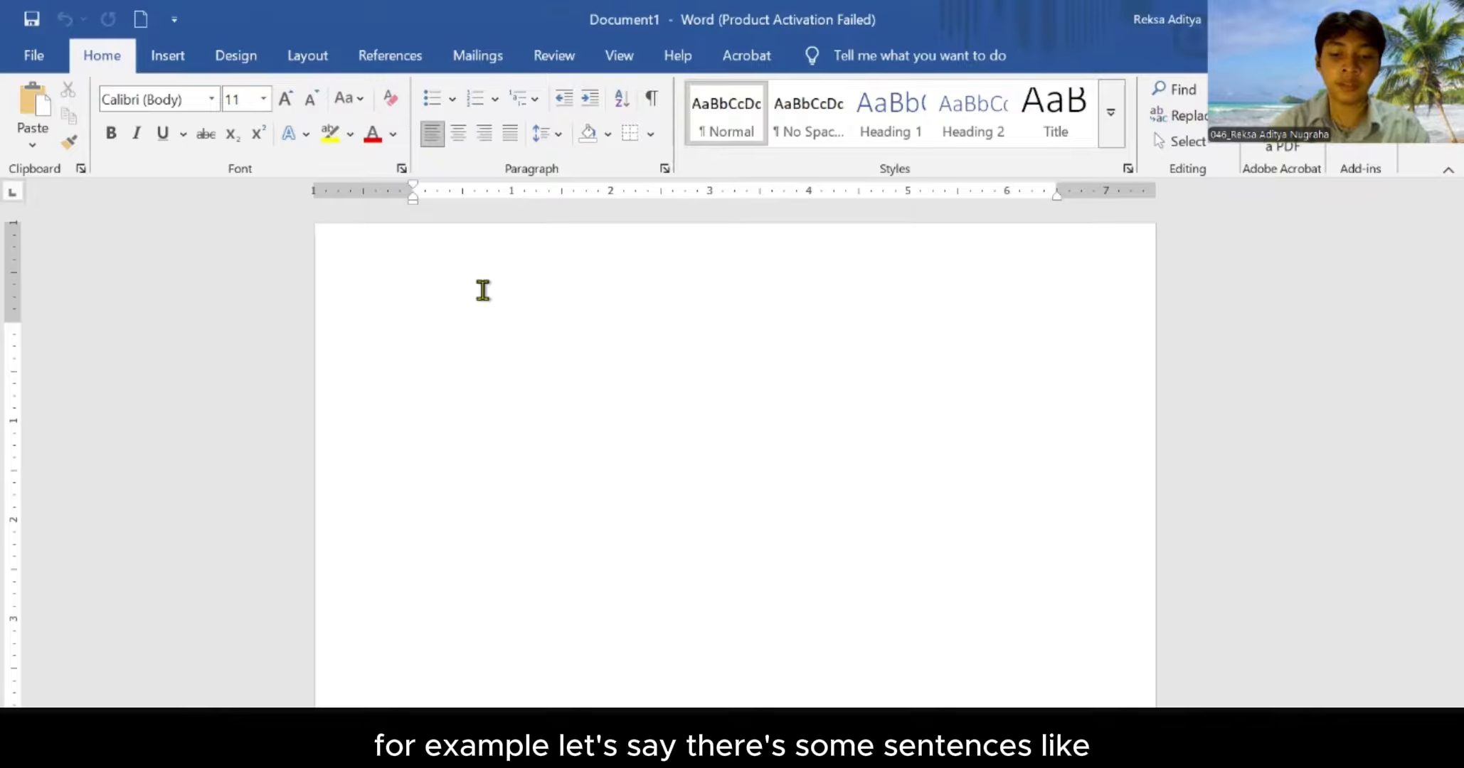
Enter the placeholder text "ncshdjbwjfwejbvwjfwjfj" in the blank Word document and open the Mendeley Cite add-in
{"action": "type", "text": "ncshdjbwjfwejbvwjfwjfj"}
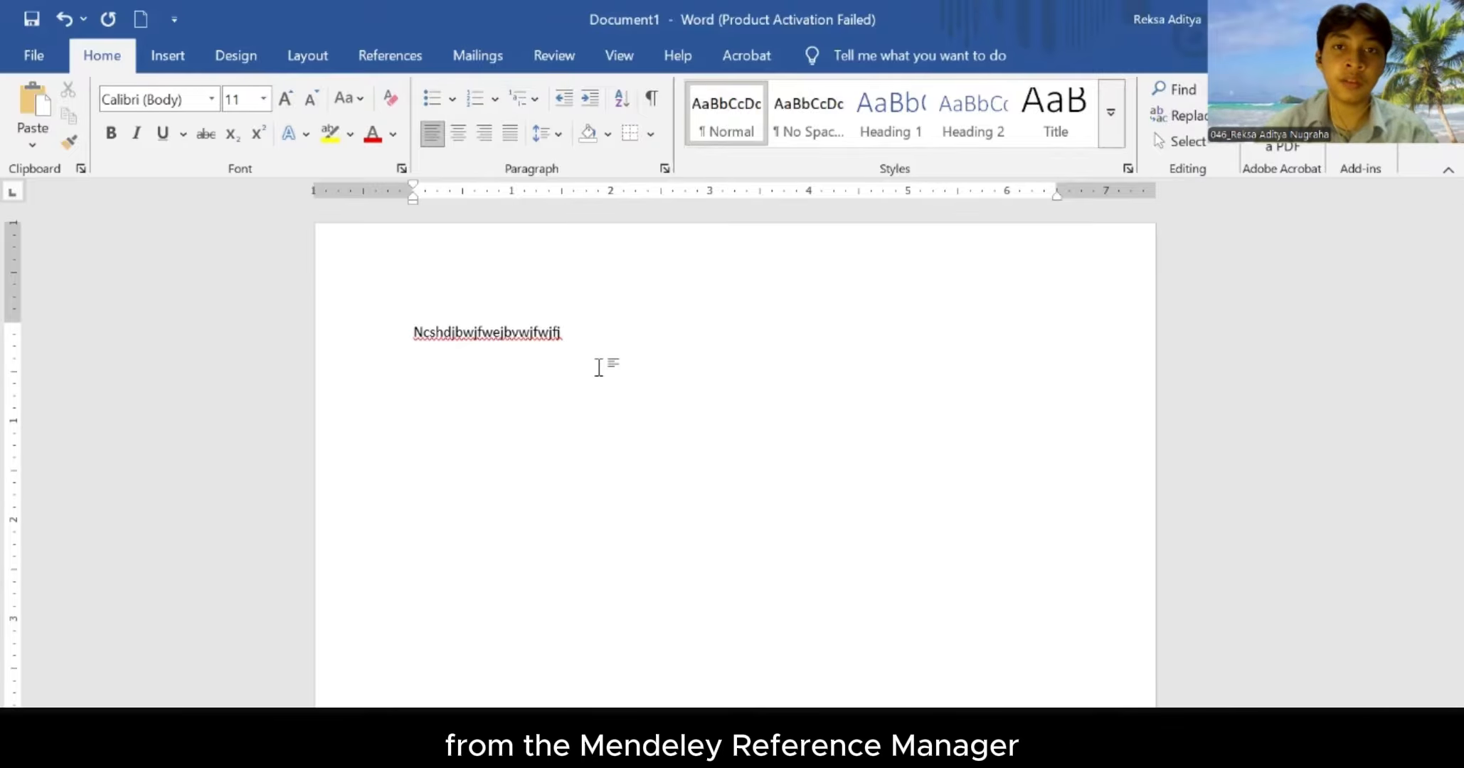
{"action": "left_click", "coordinate": [390, 57]}
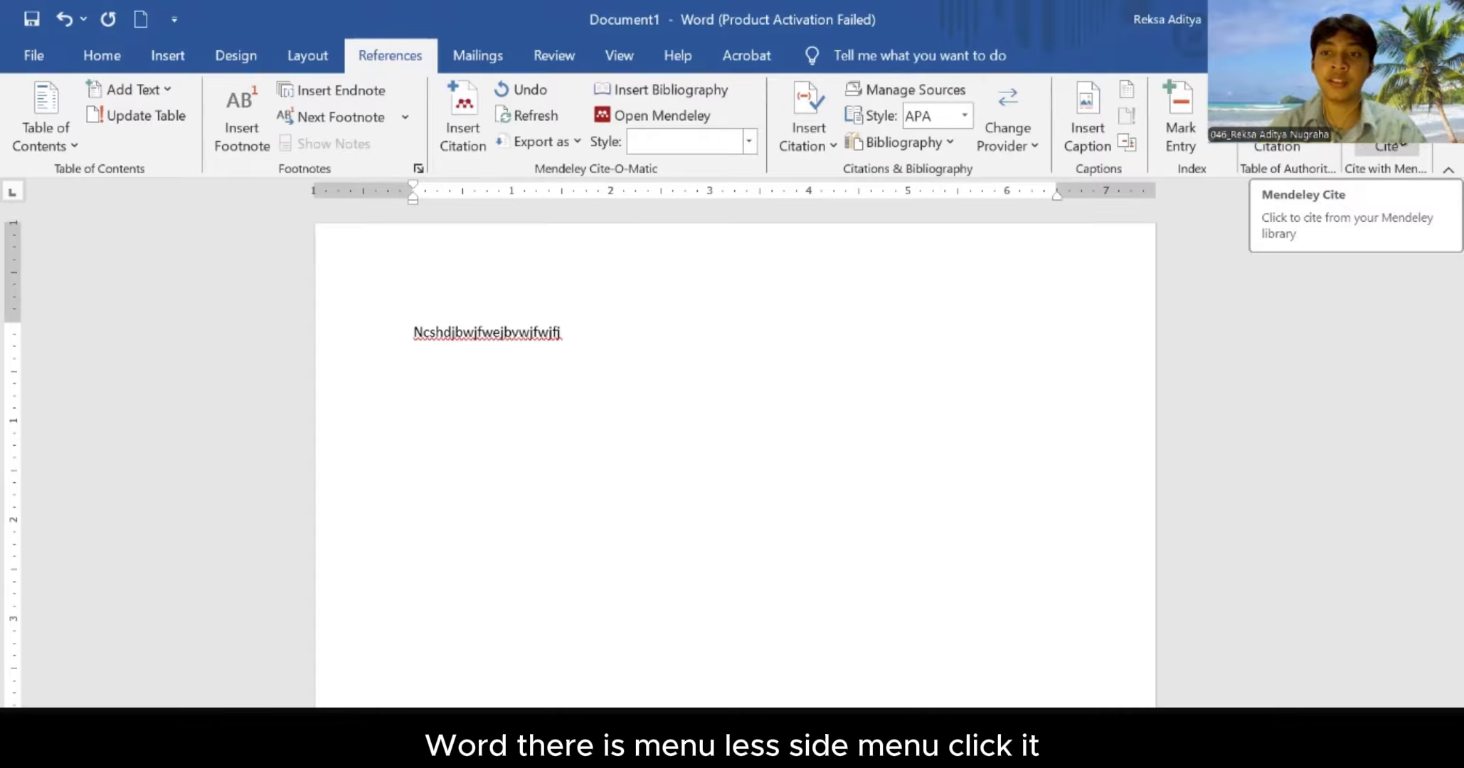
{"action": "left_click", "coordinate": [1386, 147]}
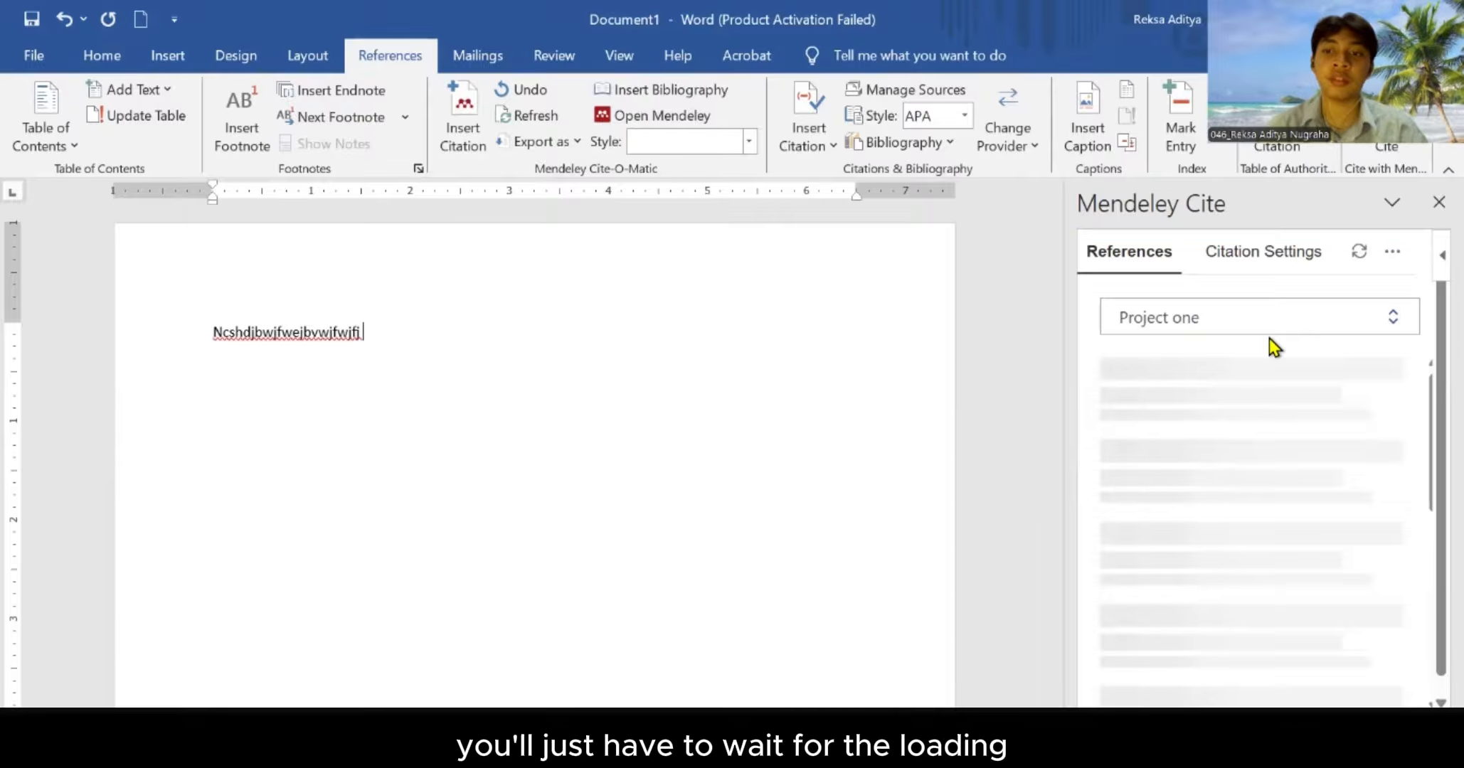
Choose the Project collection as the source of references in Mendeley Cite
{"action": "left_click", "coordinate": [1278, 320]}
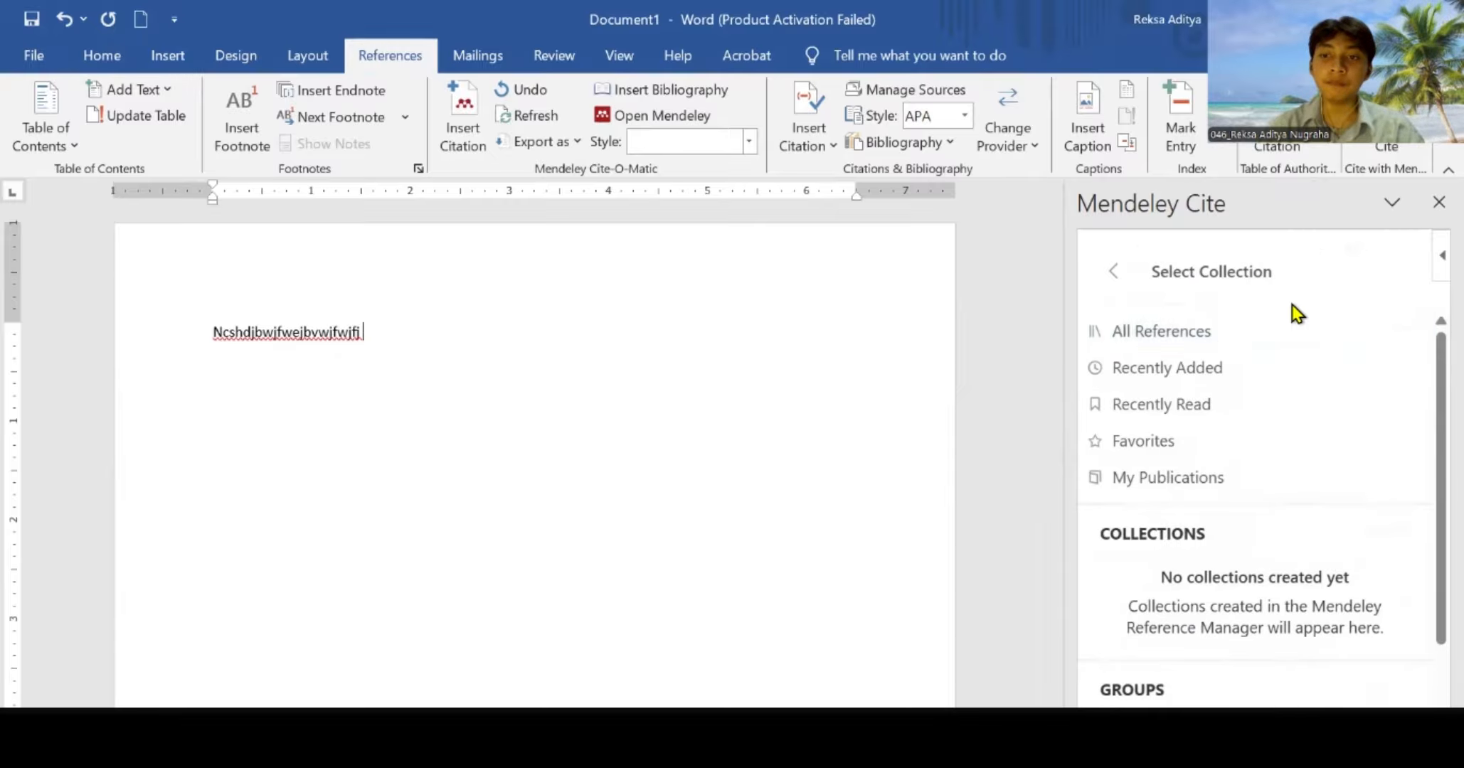
{"action": "scroll", "coordinate": [1265, 533], "scroll_direction": "down", "scroll_amount": 2}
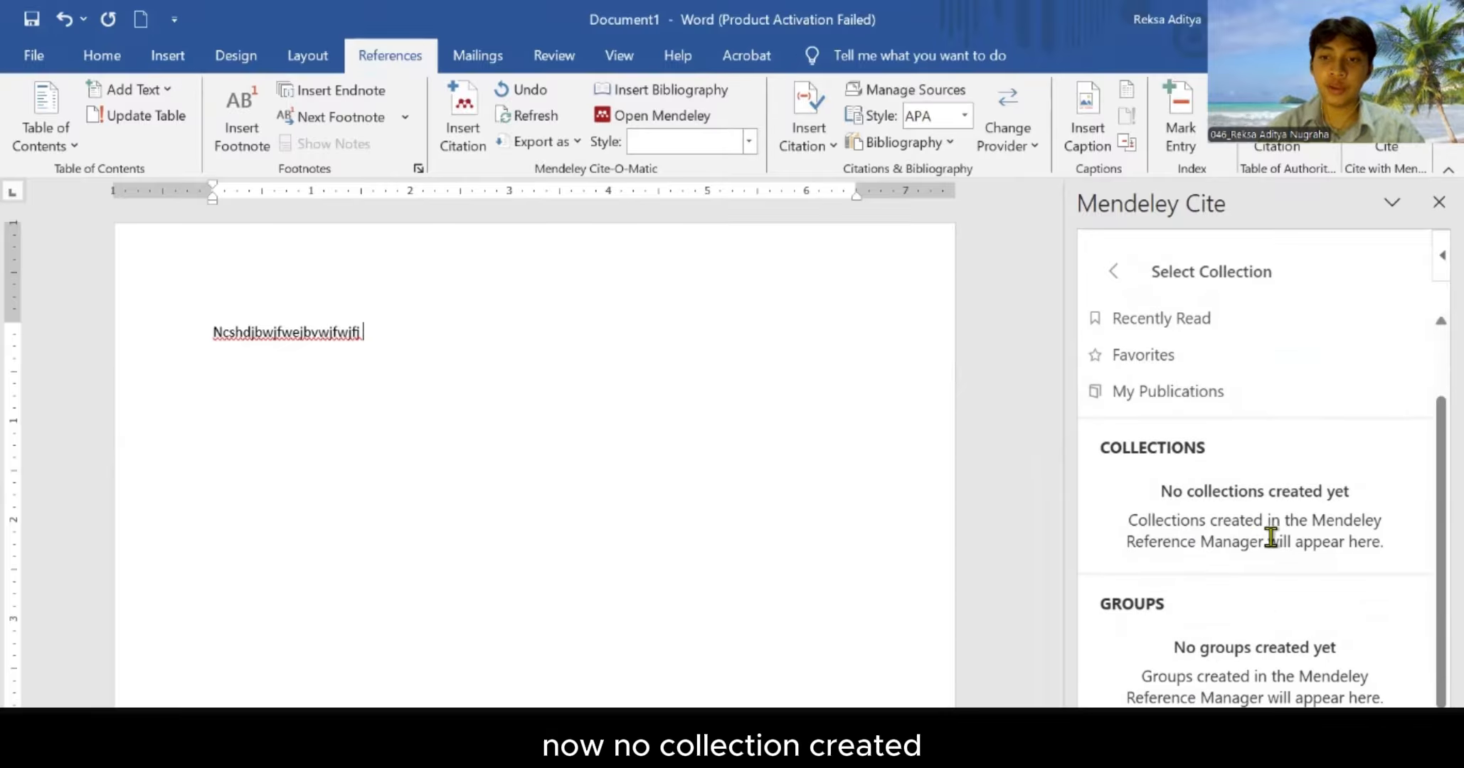
{"action": "scroll", "coordinate": [1278, 538], "scroll_direction": "up", "scroll_amount": 2}
{"action": "left_click", "coordinate": [1115, 273]}
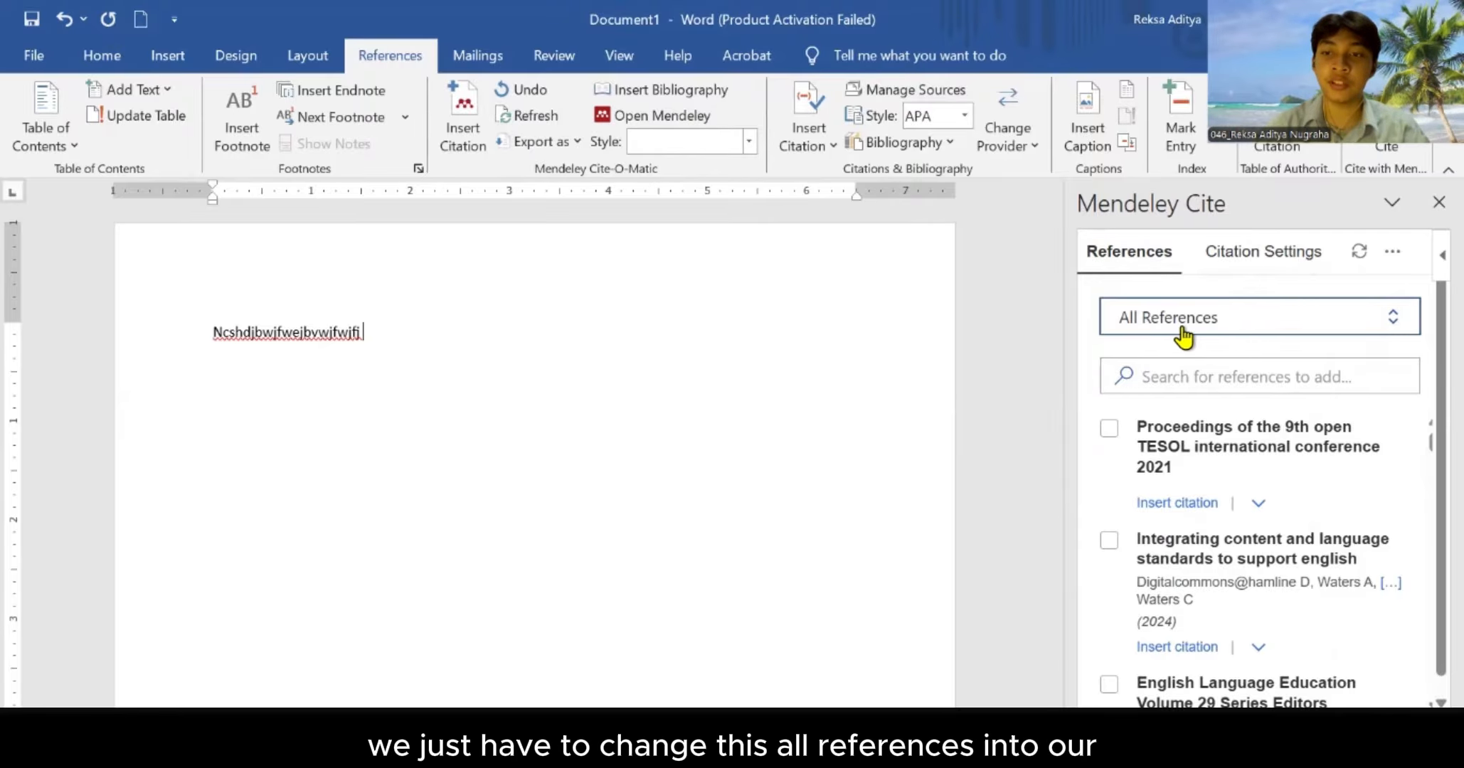
{"action": "left_click", "coordinate": [1235, 317]}
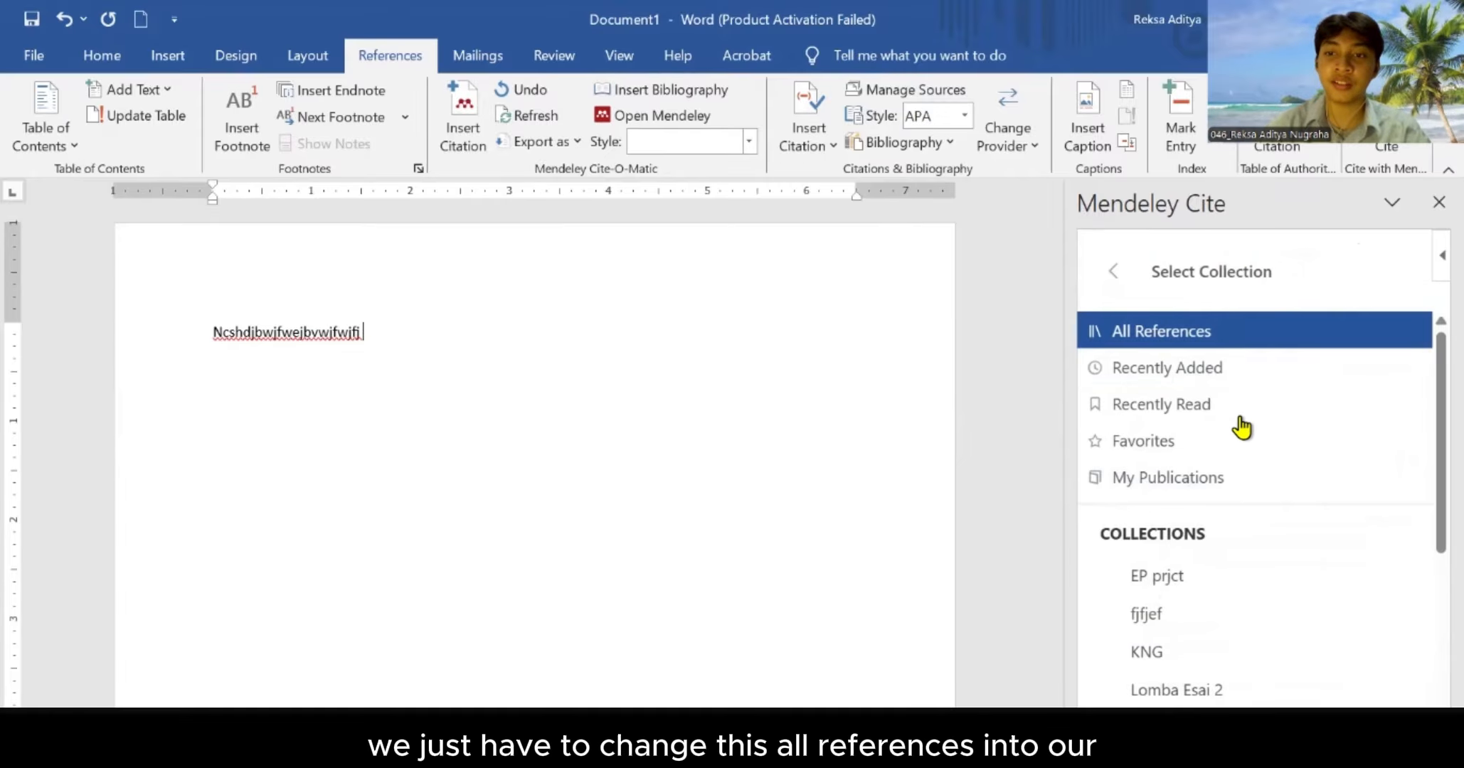
{"action": "scroll", "coordinate": [1244, 463], "scroll_direction": "down", "scroll_amount": 1}
{"action": "scroll", "coordinate": [1246, 516], "scroll_direction": "down", "scroll_amount": 1}
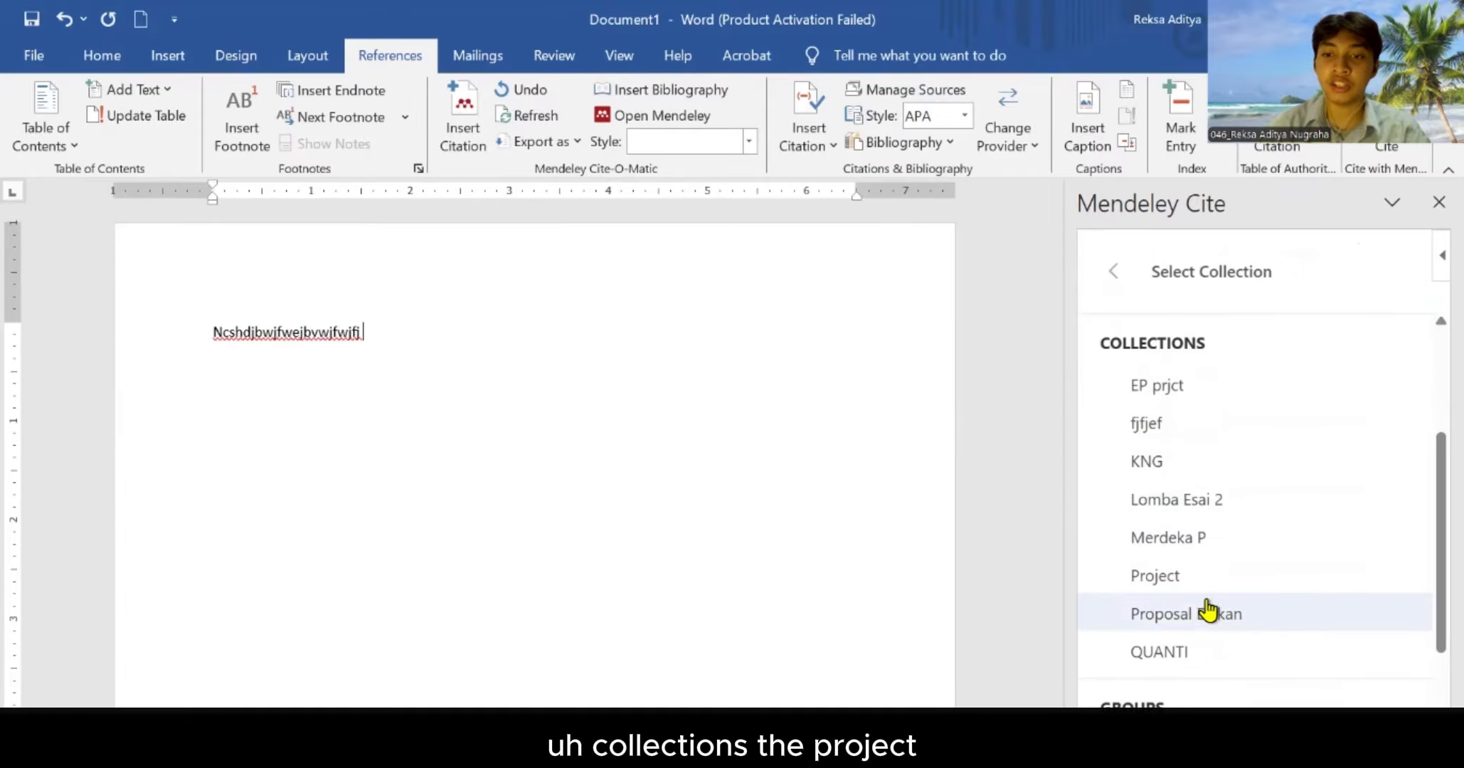
{"action": "left_click", "coordinate": [1178, 578]}
Insert a citation of the "Progress in english language teaching" journal article after the placeholder text
{"action": "scroll", "coordinate": [1317, 507], "scroll_direction": "down", "scroll_amount": 5}
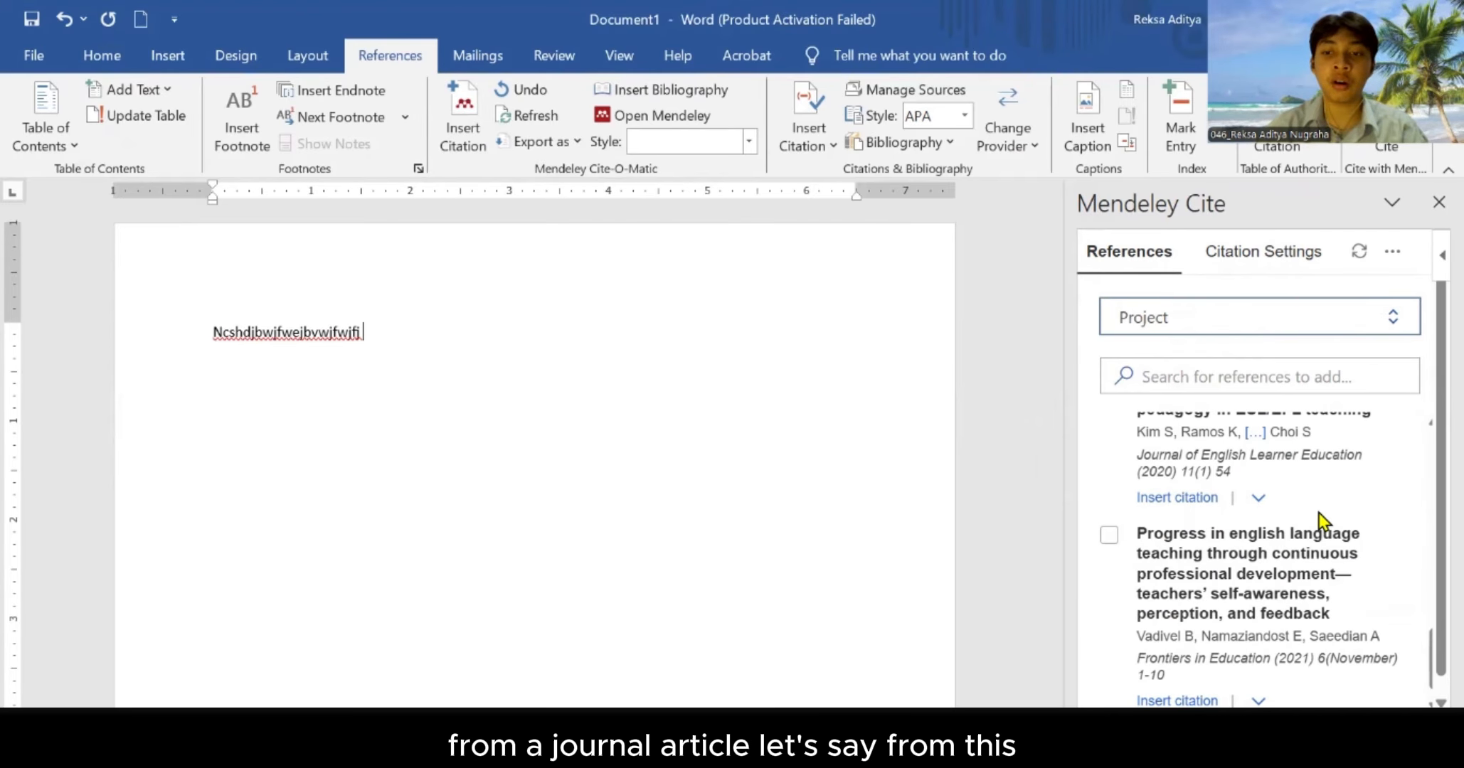
{"action": "scroll", "coordinate": [1224, 587], "scroll_direction": "down", "scroll_amount": 1}
{"action": "scroll", "coordinate": [1273, 569], "scroll_direction": "up", "scroll_amount": 2}
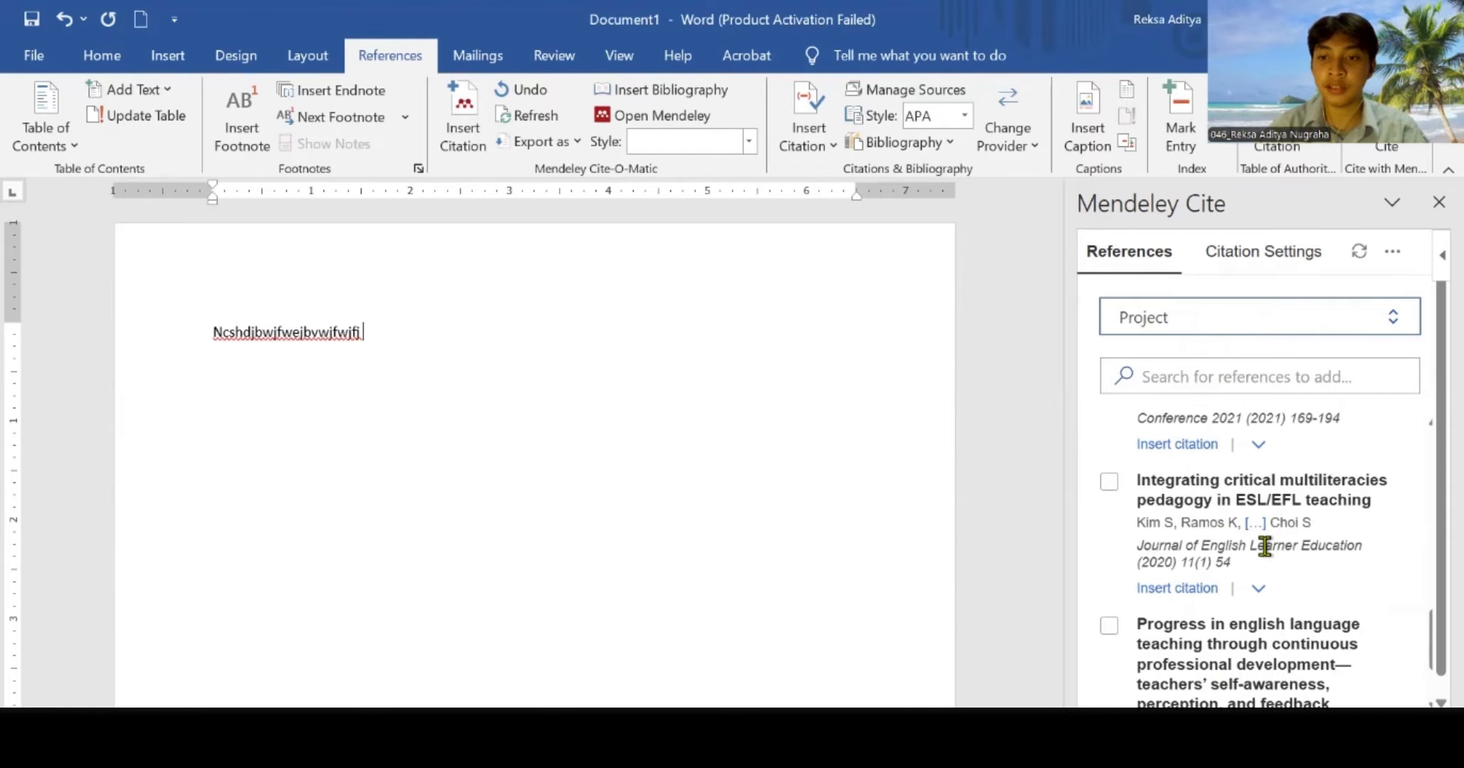
{"action": "scroll", "coordinate": [1252, 562], "scroll_direction": "down", "scroll_amount": 5}
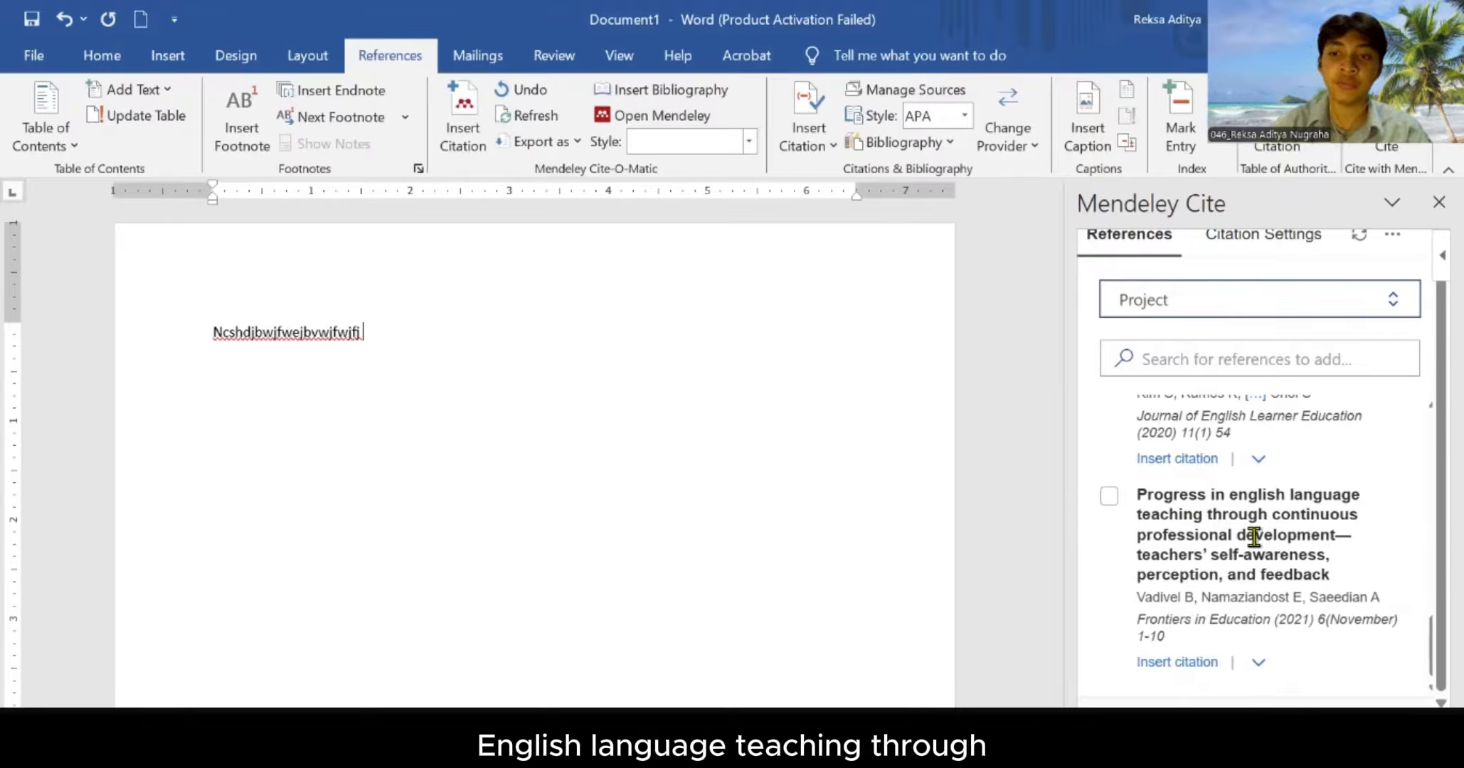
{"action": "left_click", "coordinate": [1110, 496]}
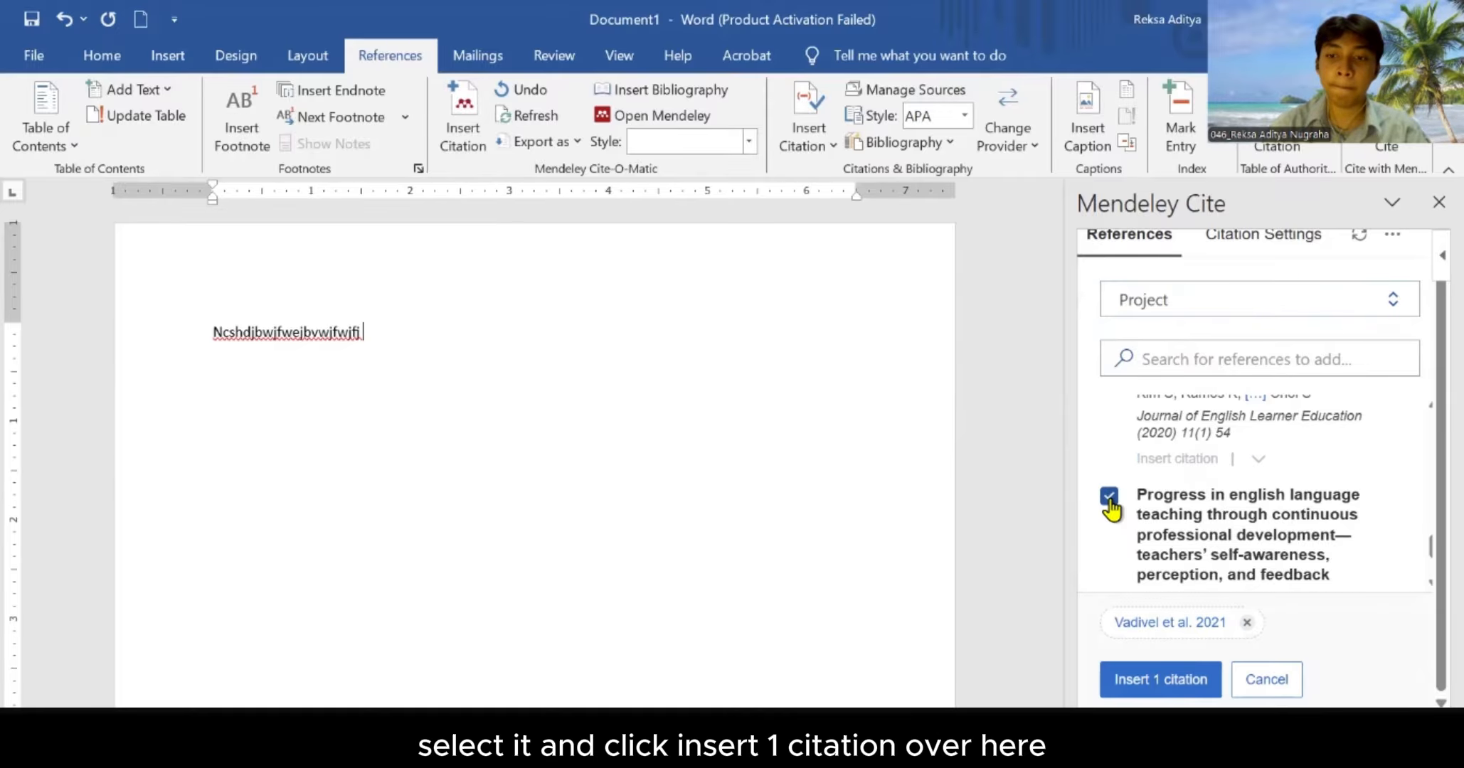
{"action": "left_click", "coordinate": [1155, 677]}
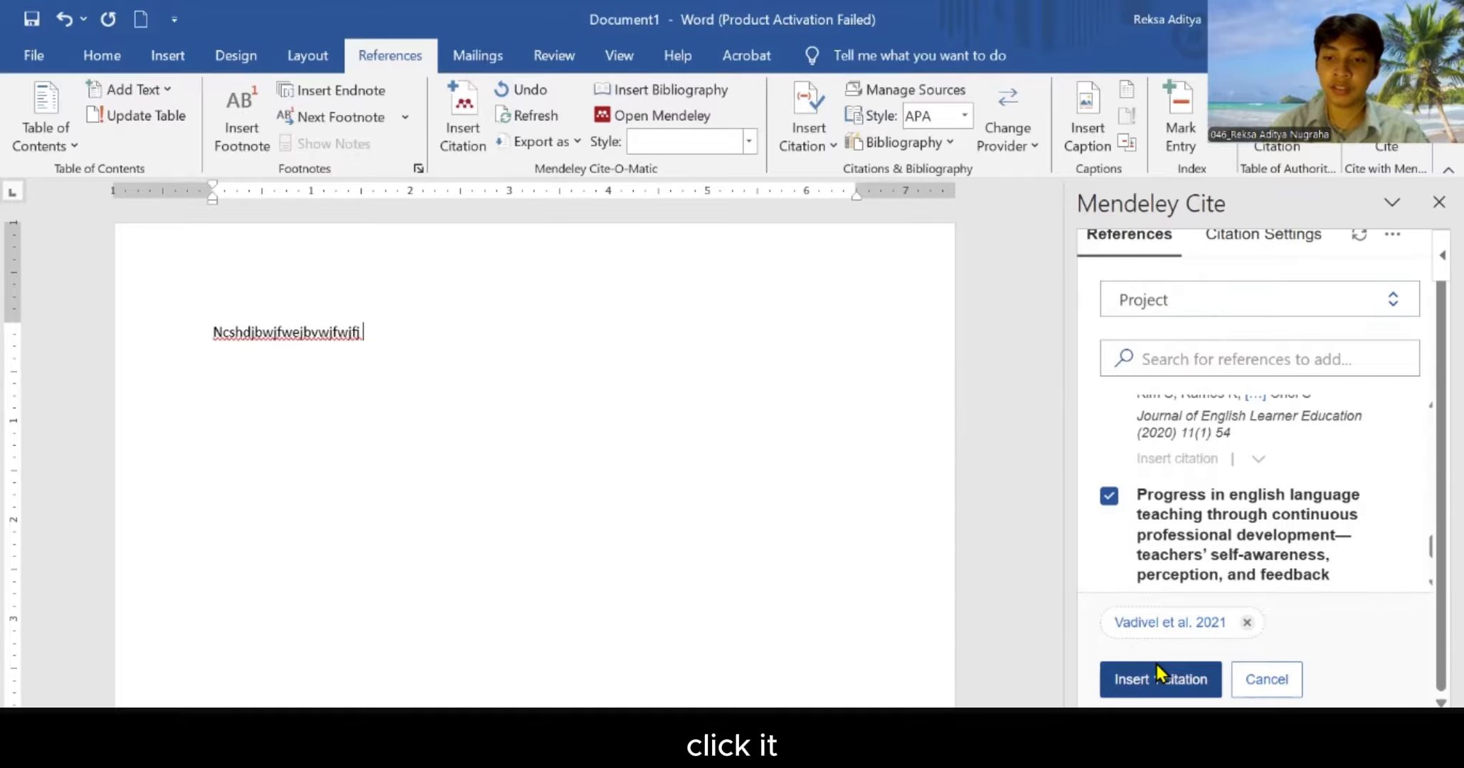
On a new line, insert a citation of the same "Progress in english language teaching" article, displayed as Author (Year)
{"action": "left_click", "coordinate": [561, 352]}
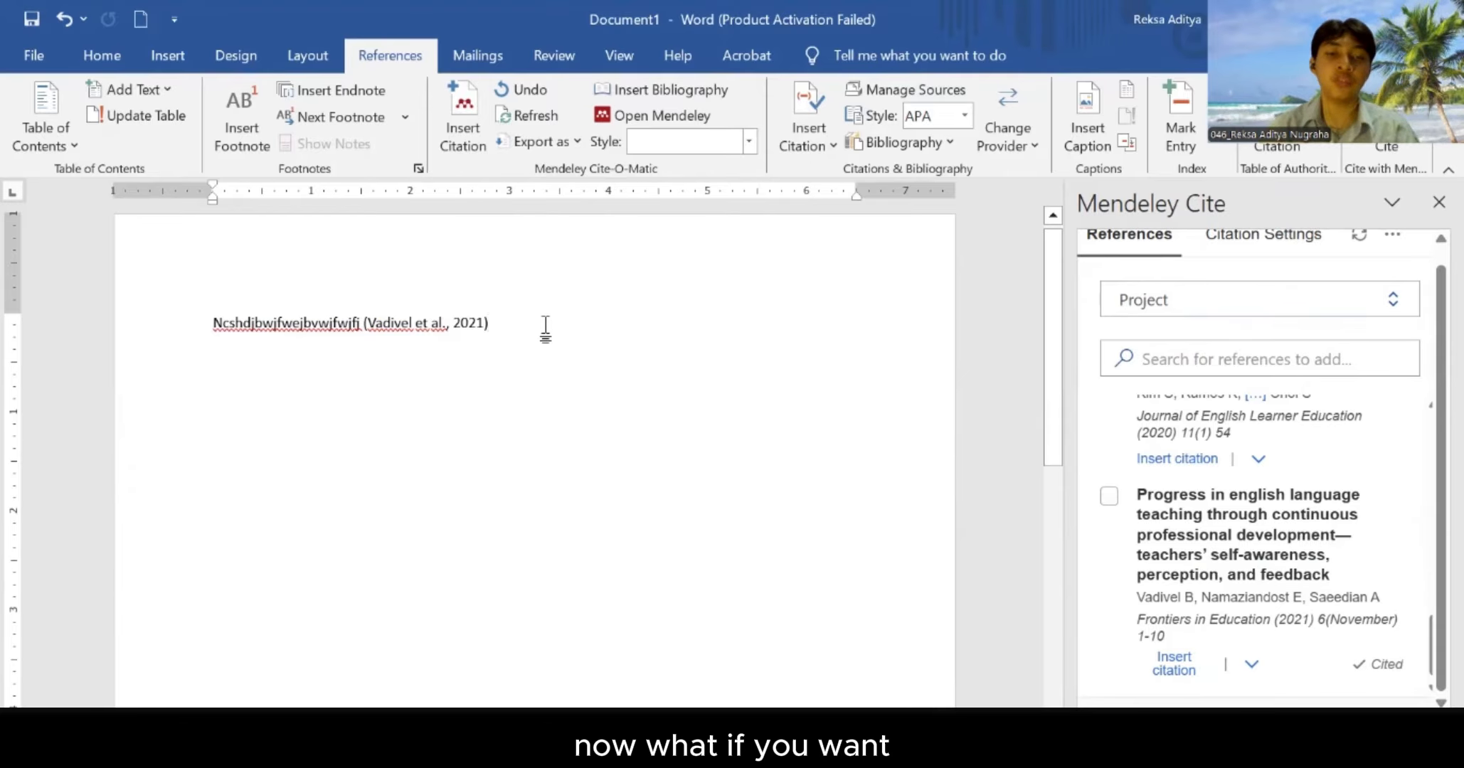
{"action": "key", "text": "Return"}
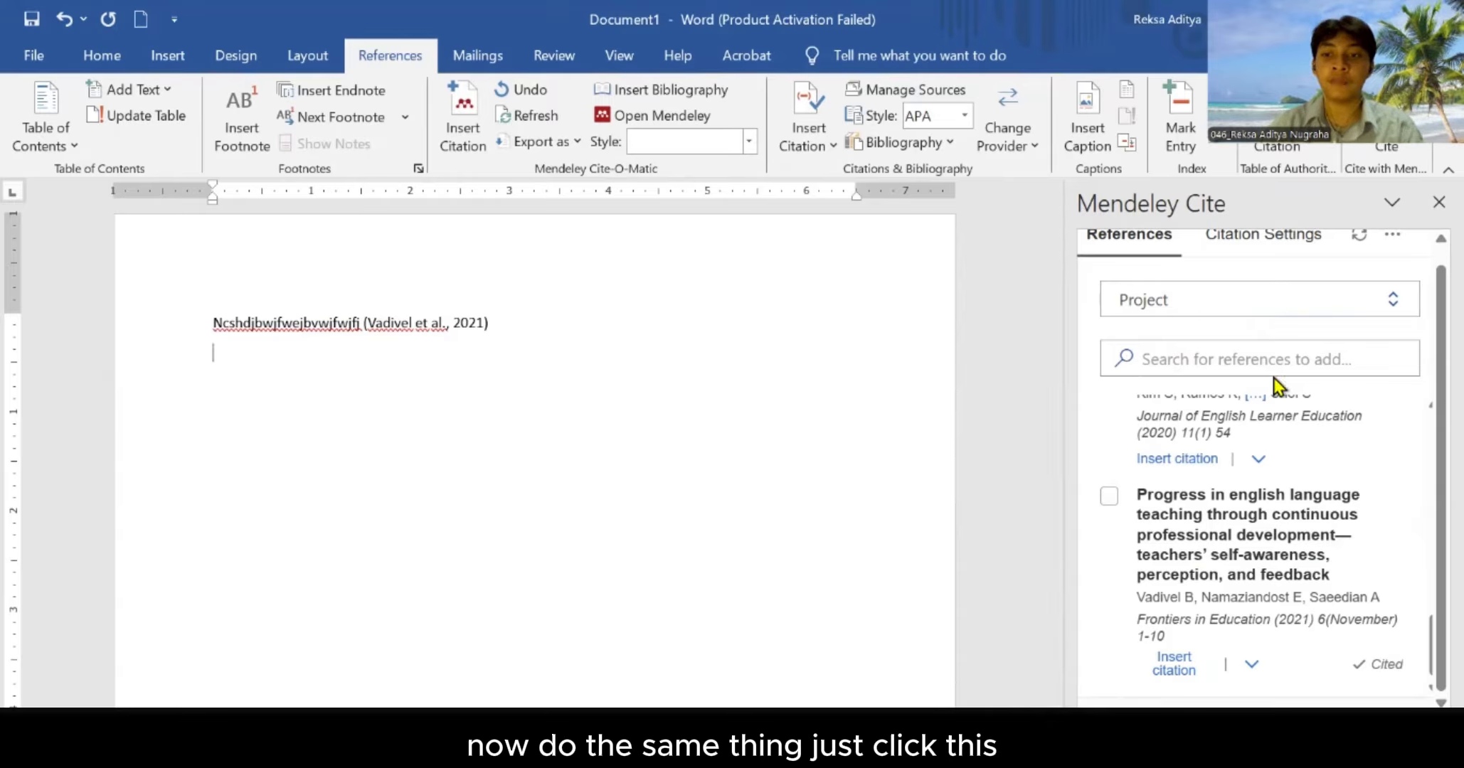
{"action": "left_click", "coordinate": [1108, 494]}
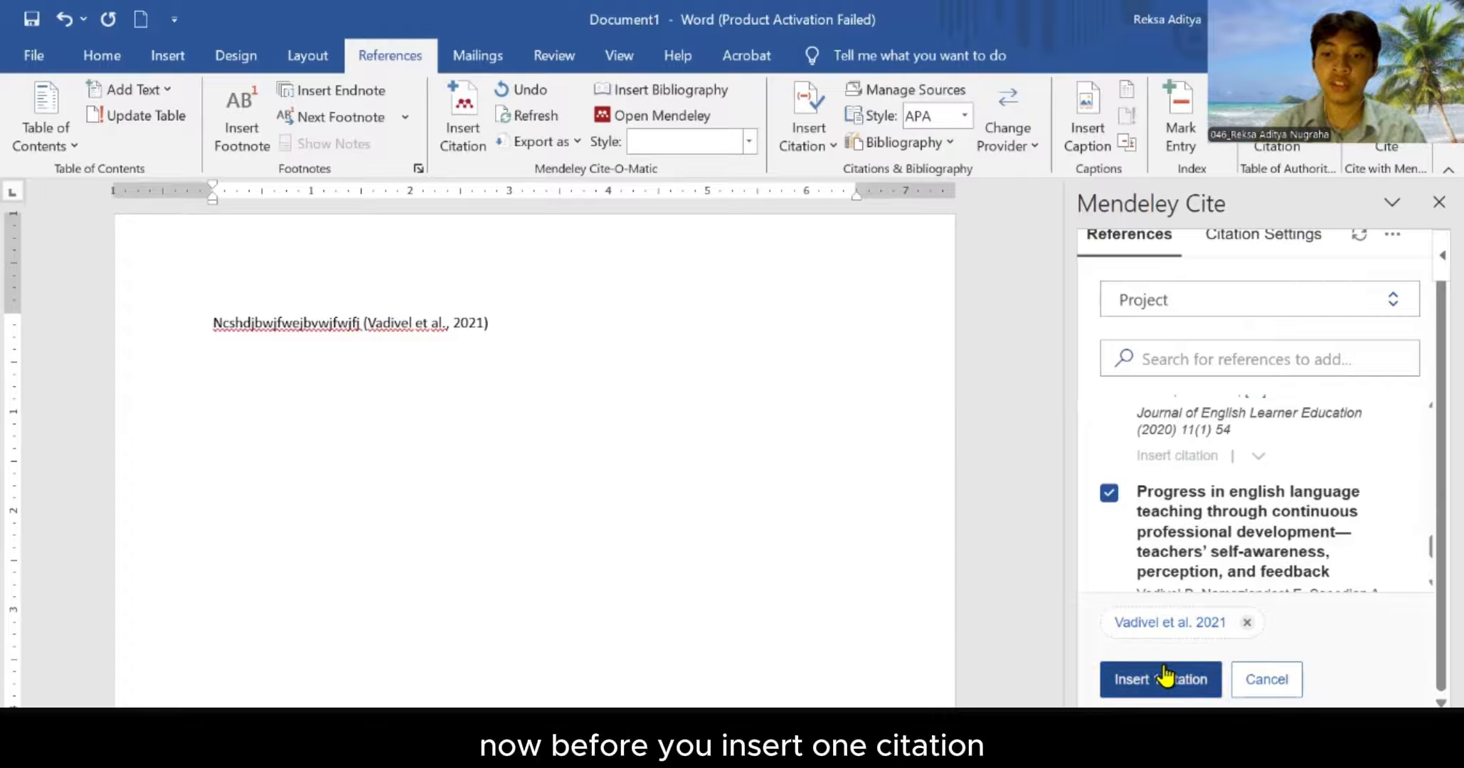
{"action": "left_click", "coordinate": [1164, 625]}
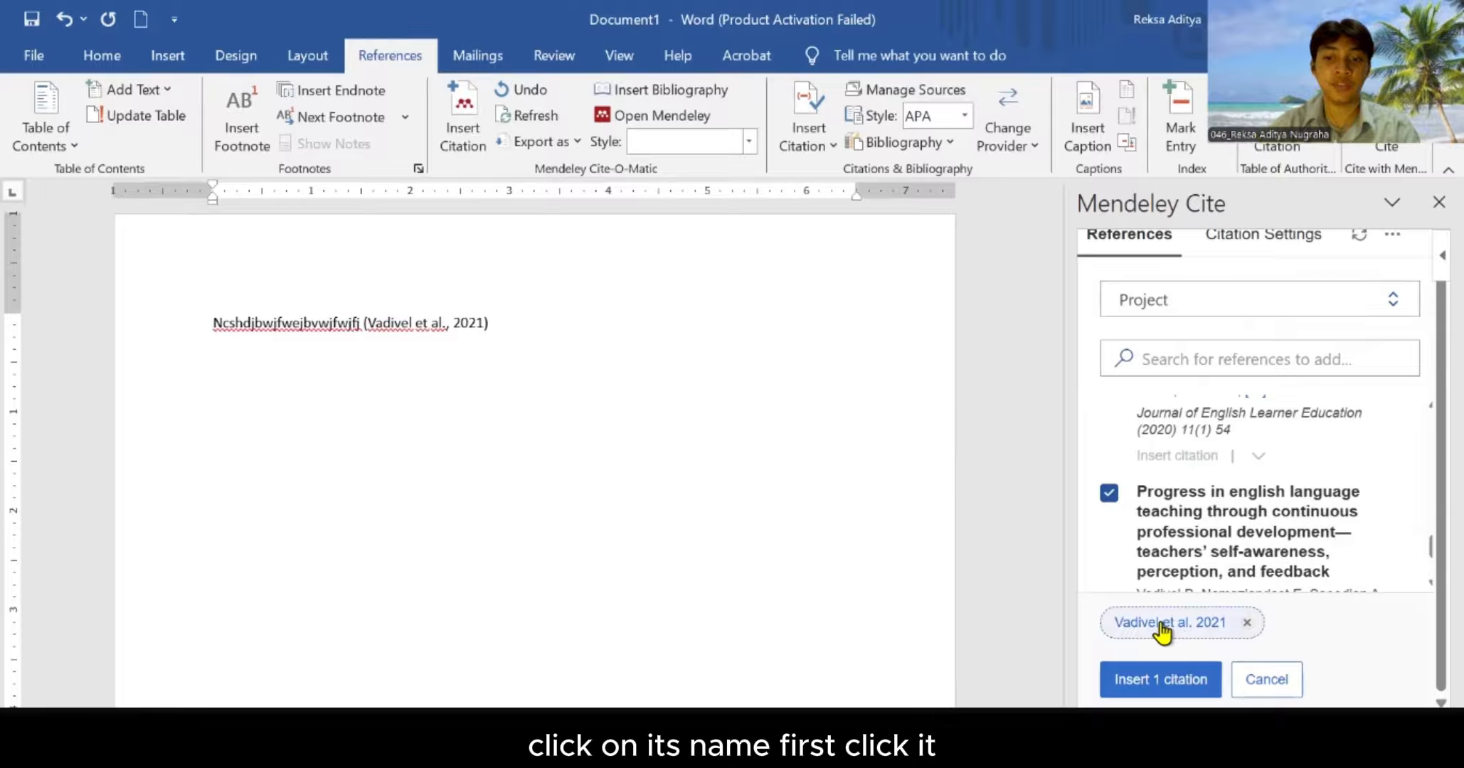
{"action": "left_click", "coordinate": [1162, 626]}
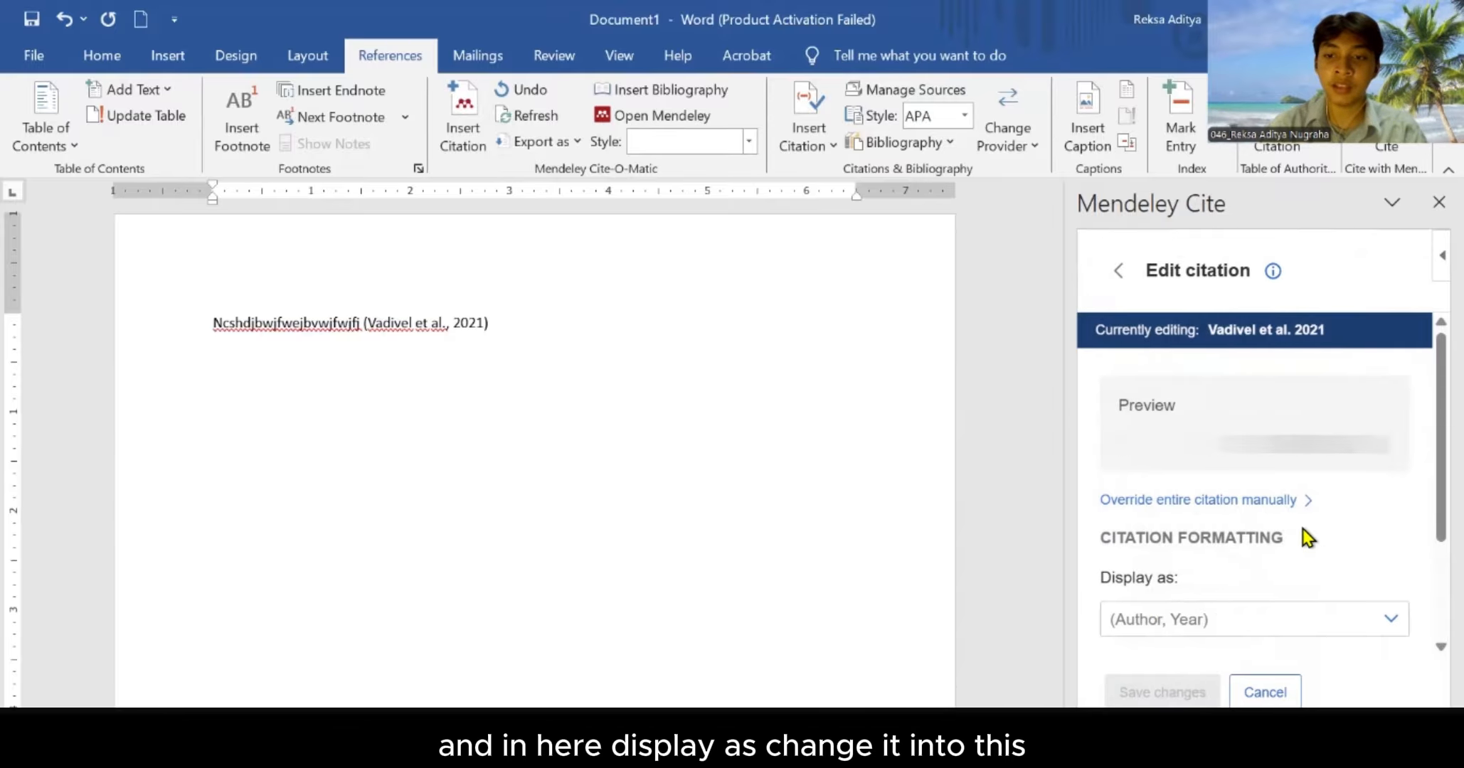
{"action": "scroll", "coordinate": [1238, 512], "scroll_direction": "down", "scroll_amount": 2}
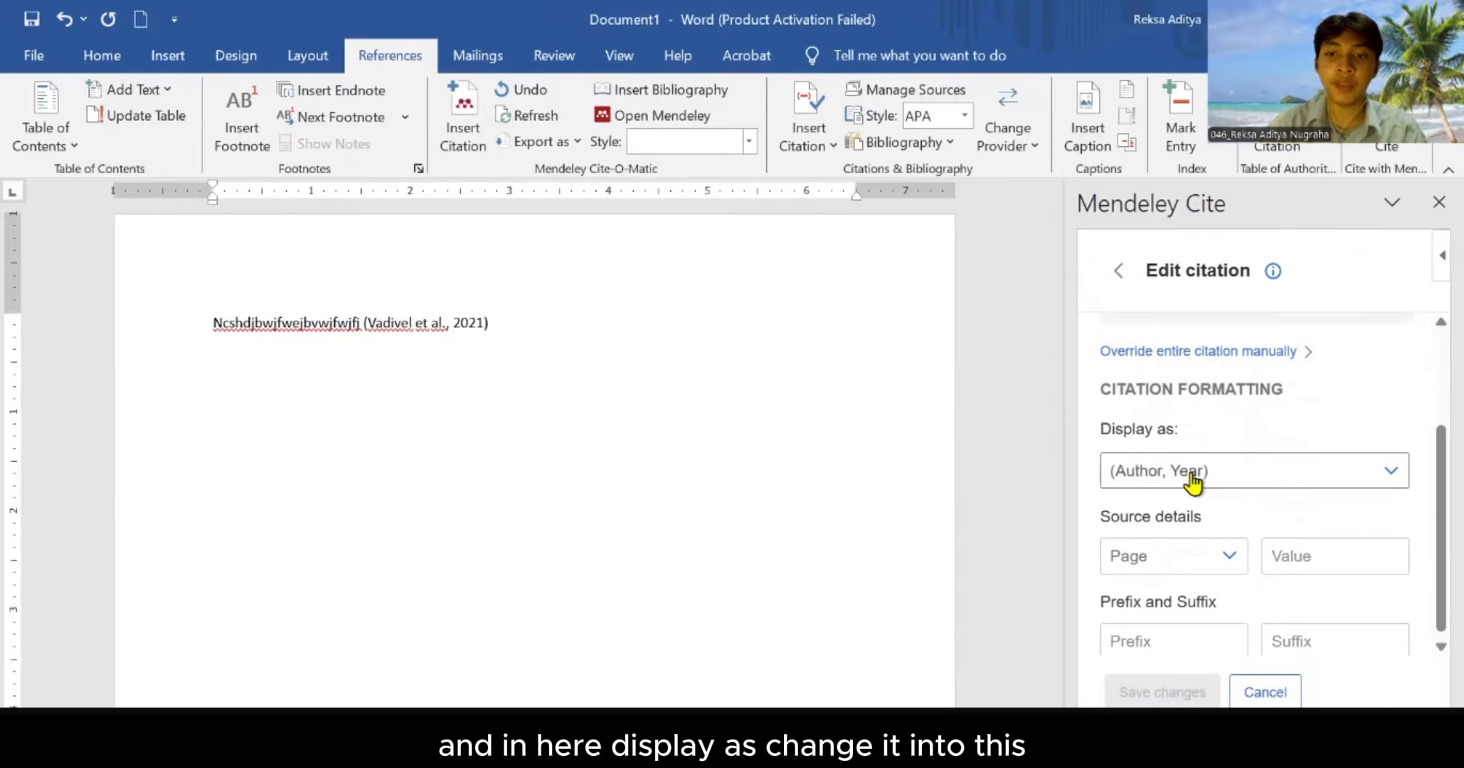
{"action": "left_click", "coordinate": [1193, 483]}
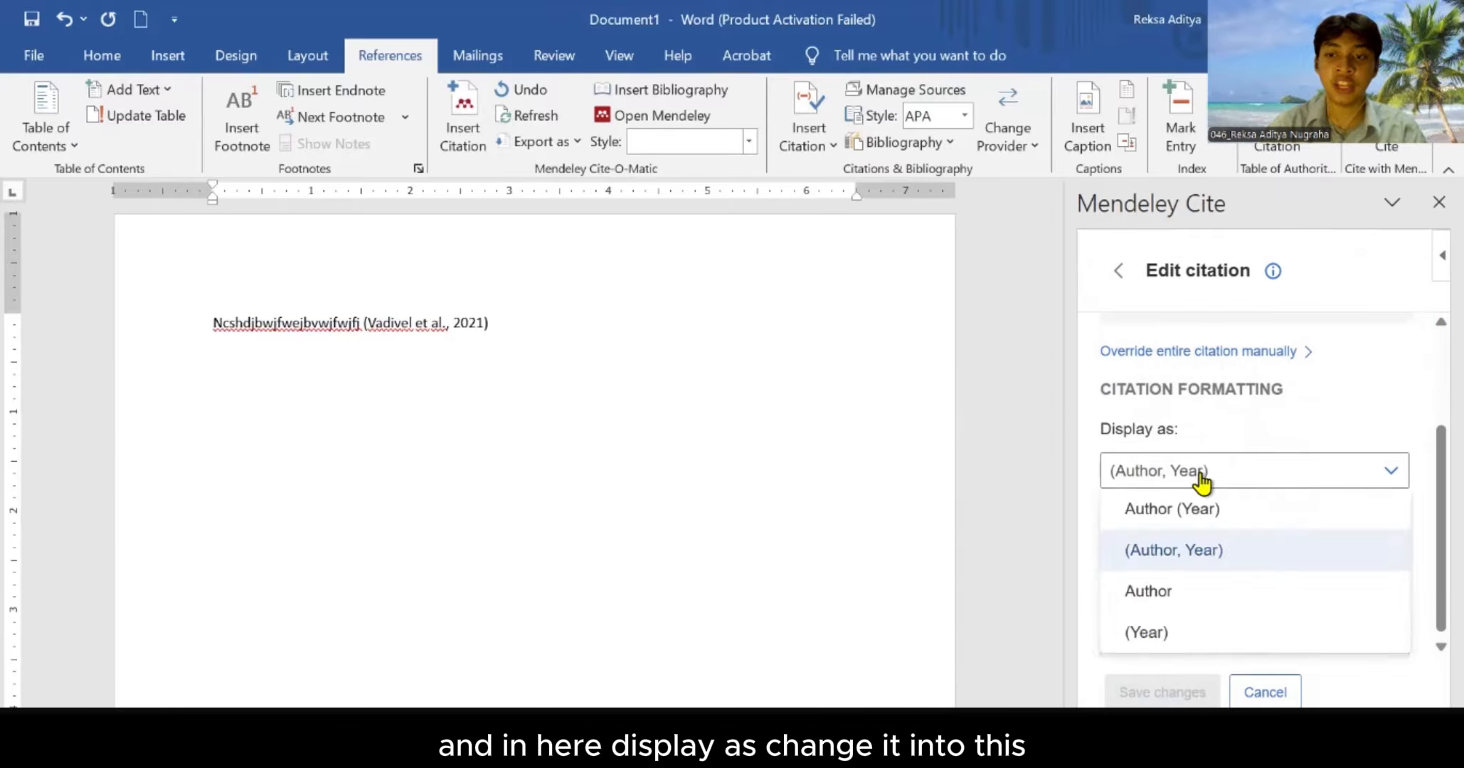
{"action": "left_click", "coordinate": [1162, 512]}
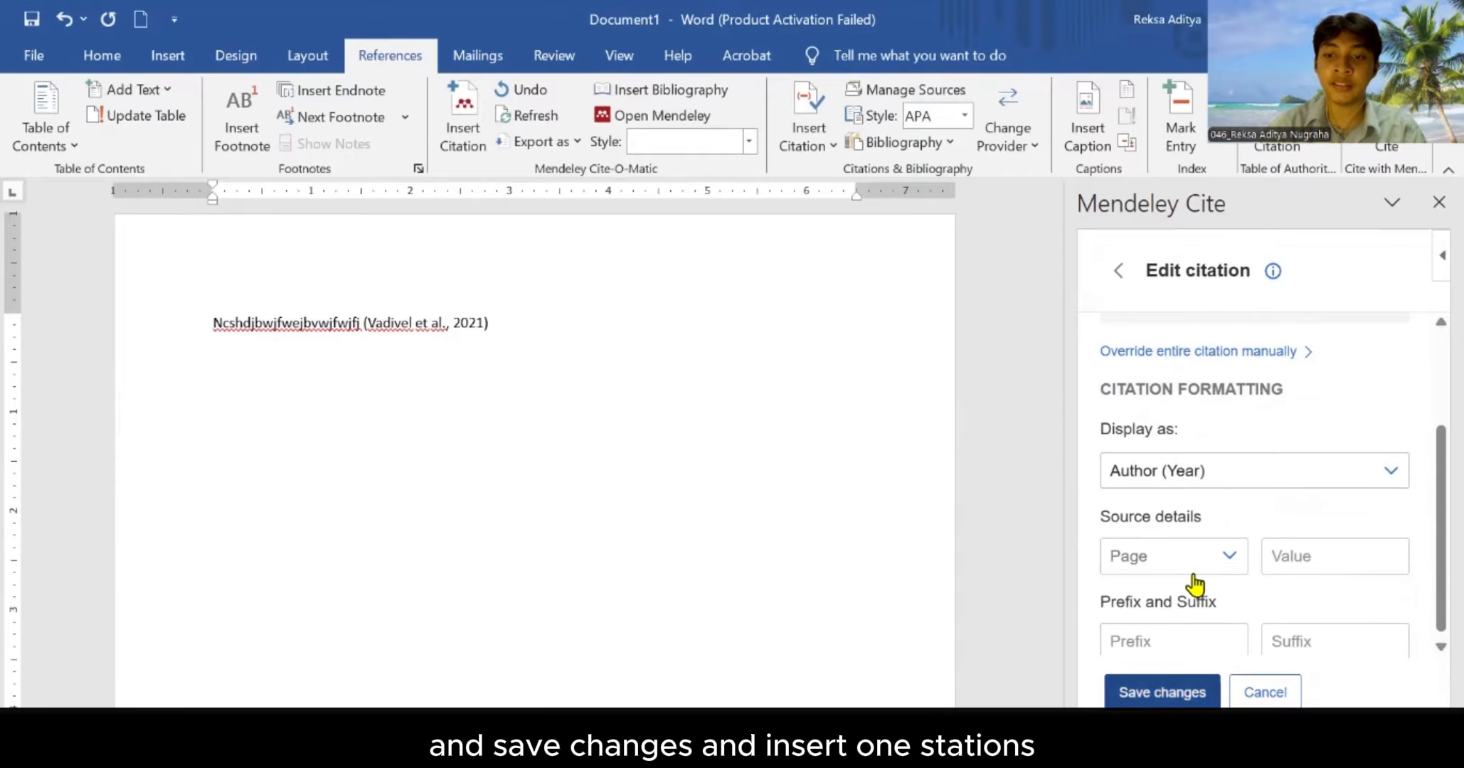
{"action": "left_click", "coordinate": [1162, 691]}
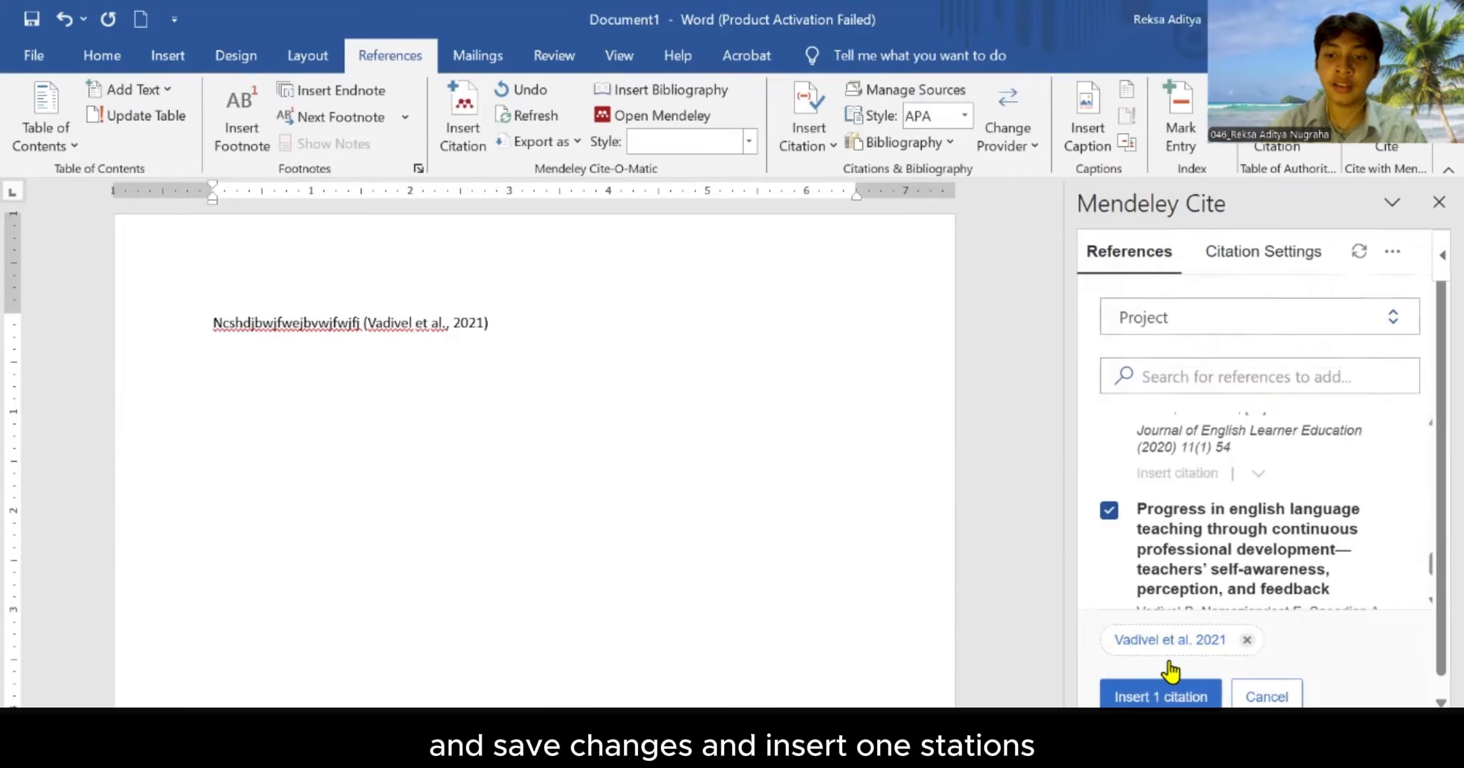
{"action": "left_click", "coordinate": [1165, 689]}
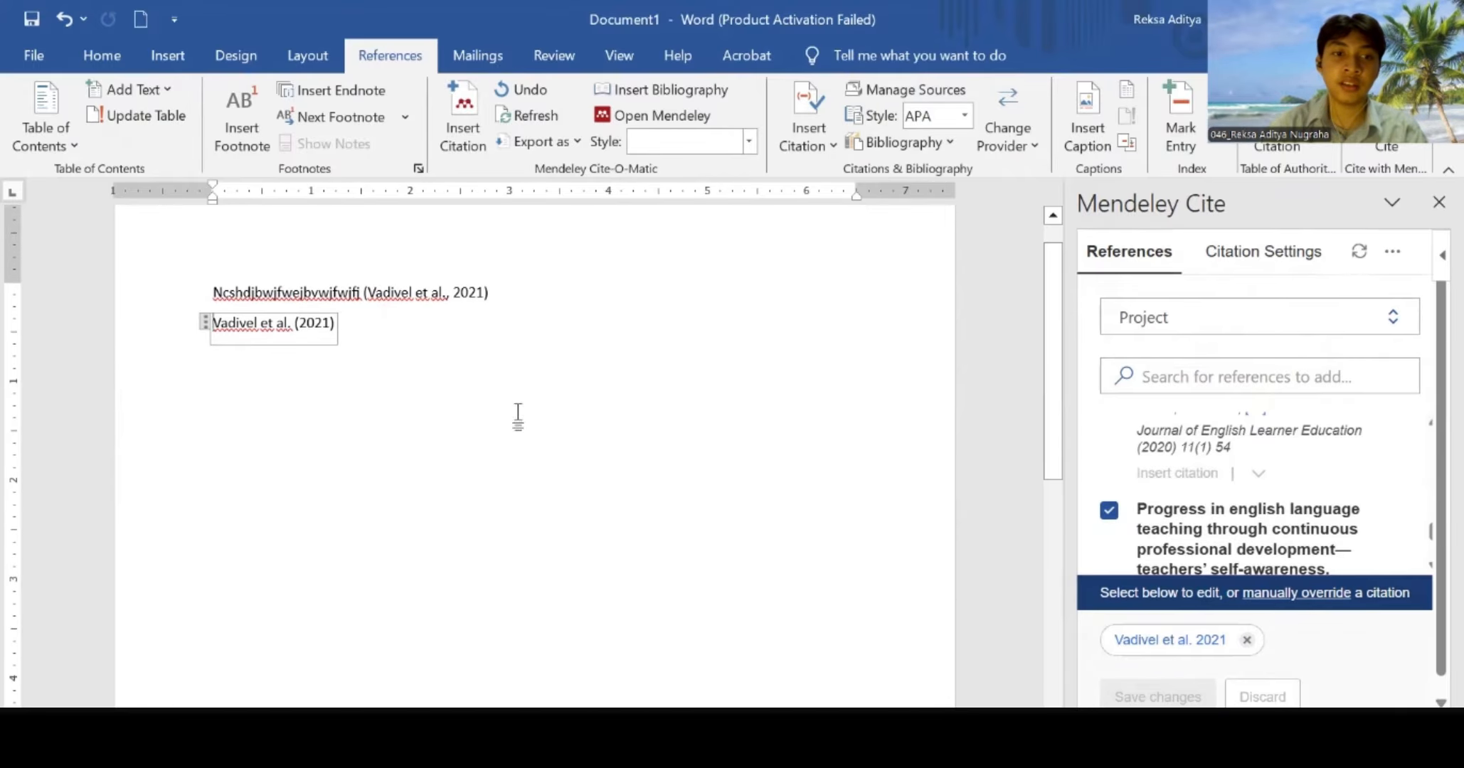
Continue the sentence after the Author (Year) citation with "said that mcknwjdbhwjnweicnwh"
{"action": "left_click", "coordinate": [400, 340]}
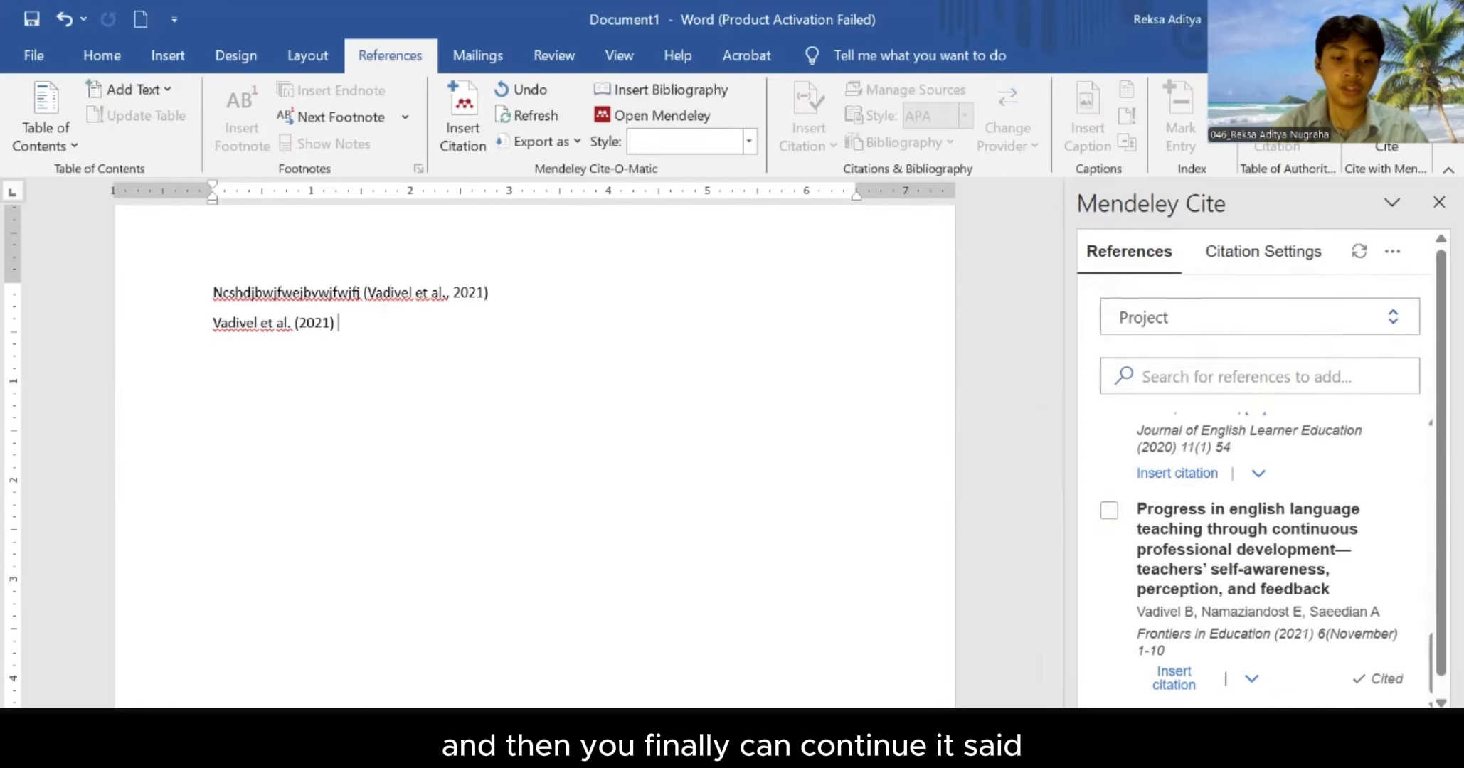
{"action": "type", "text": "sai"}
{"action": "type", "text": "d"}
{"action": "key", "text": "BackSpace"}
{"action": "type", "text": "id"}
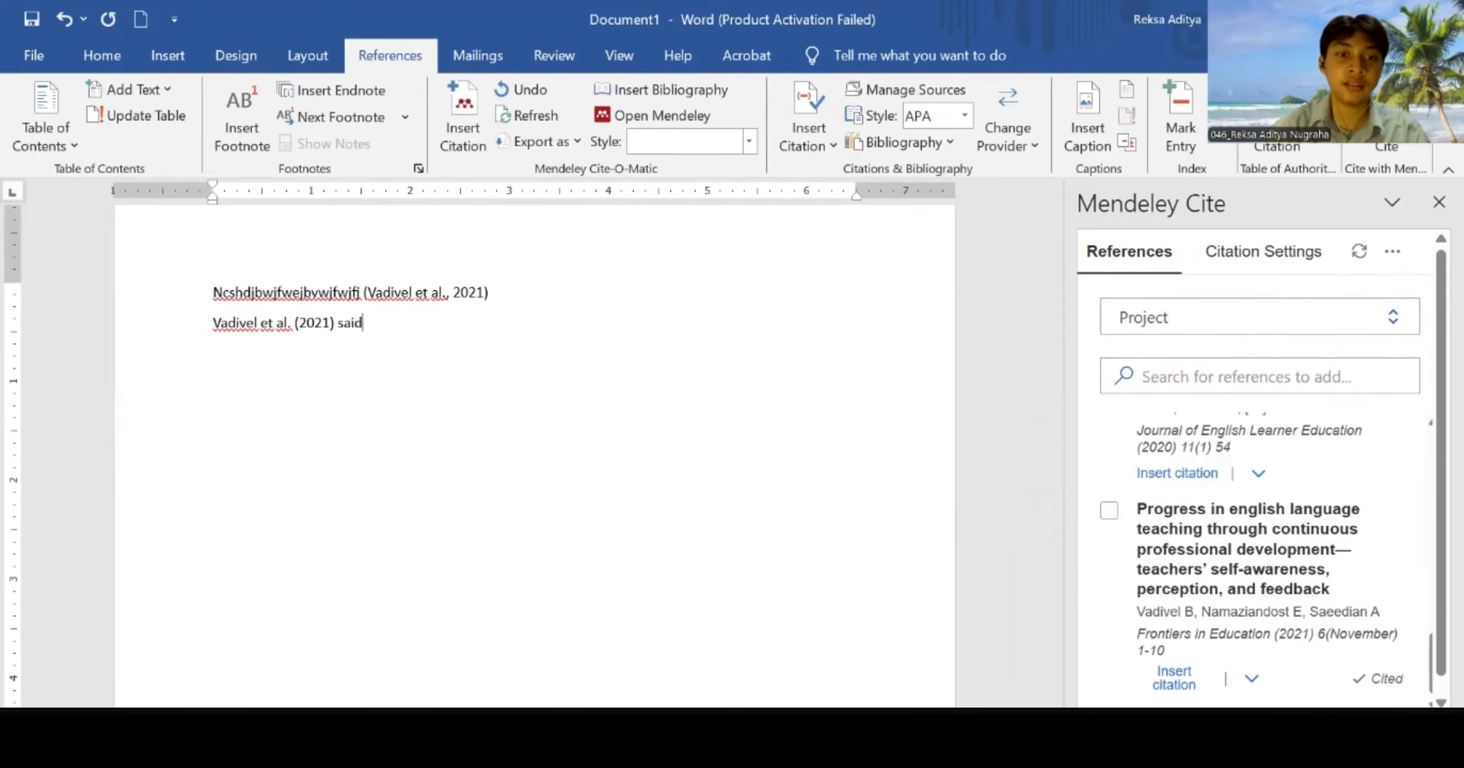
{"action": "type", "text": " that mcknwjdbhwjnweicnwh"}
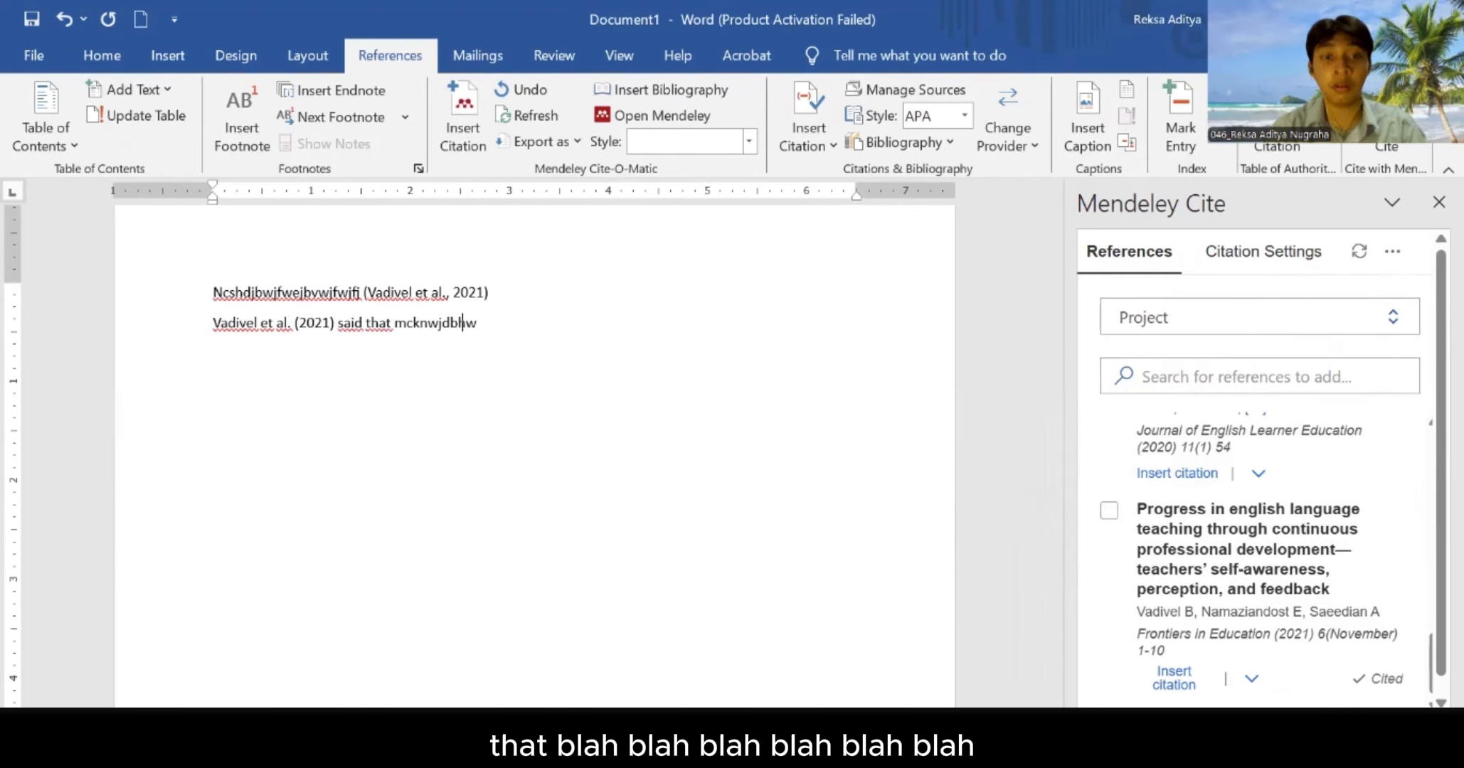
Leave a blank line below the sentence and enter the placeholder text "nvwhnvhvblkajnhnjbwejnk"
{"action": "key", "text": "Return"}
{"action": "key", "text": "Return"}
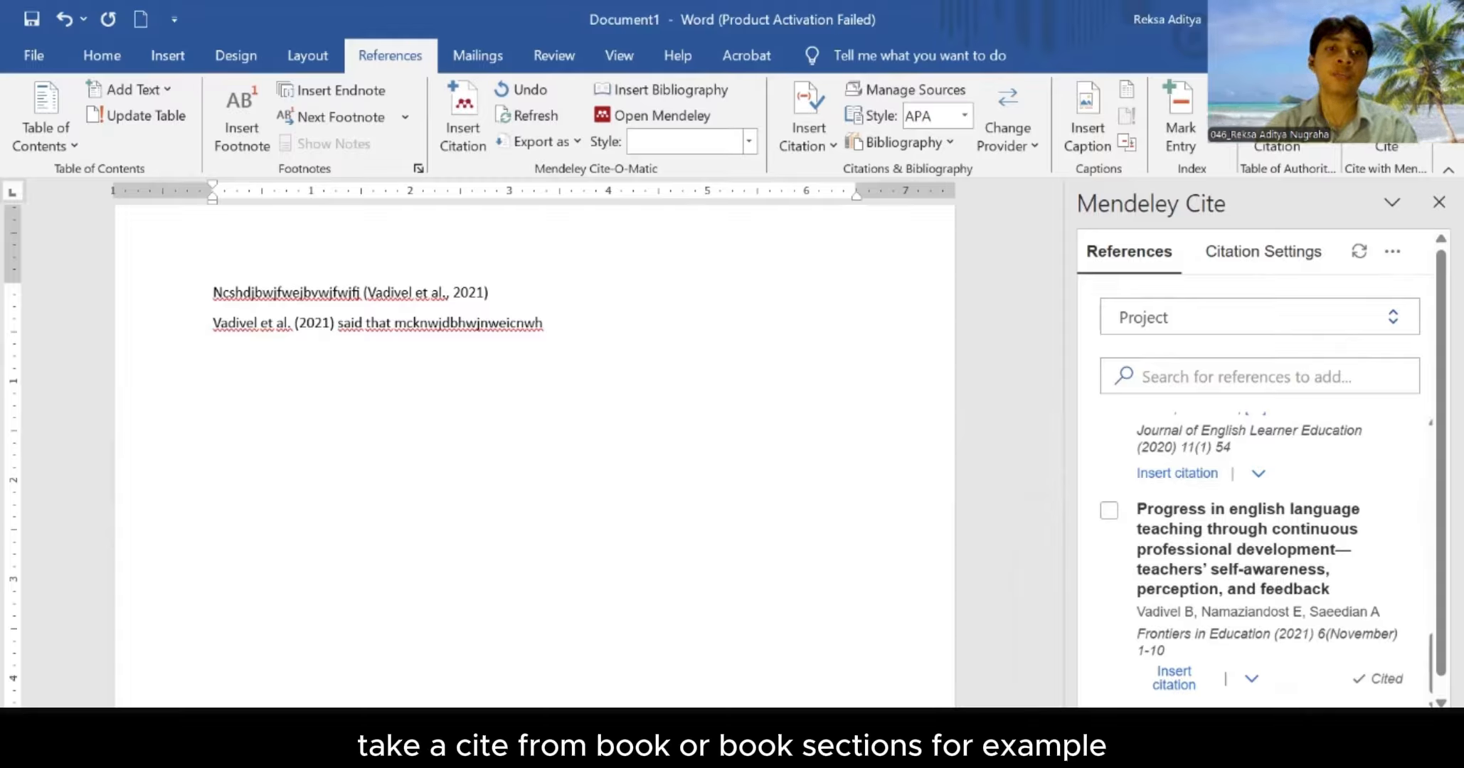
{"action": "type", "text": "nvwhnvh"}
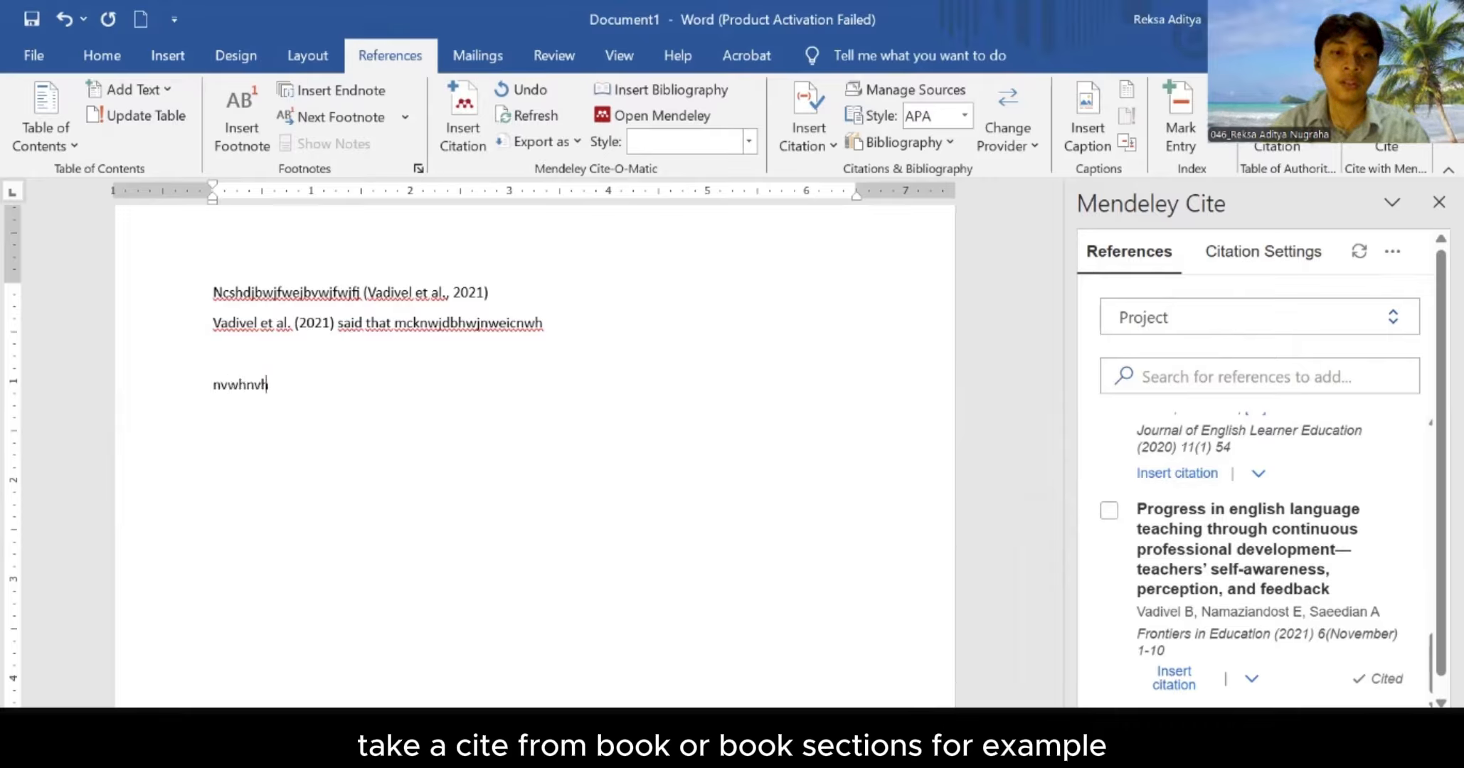
{"action": "type", "text": "vblkajnhnjbwejnk"}
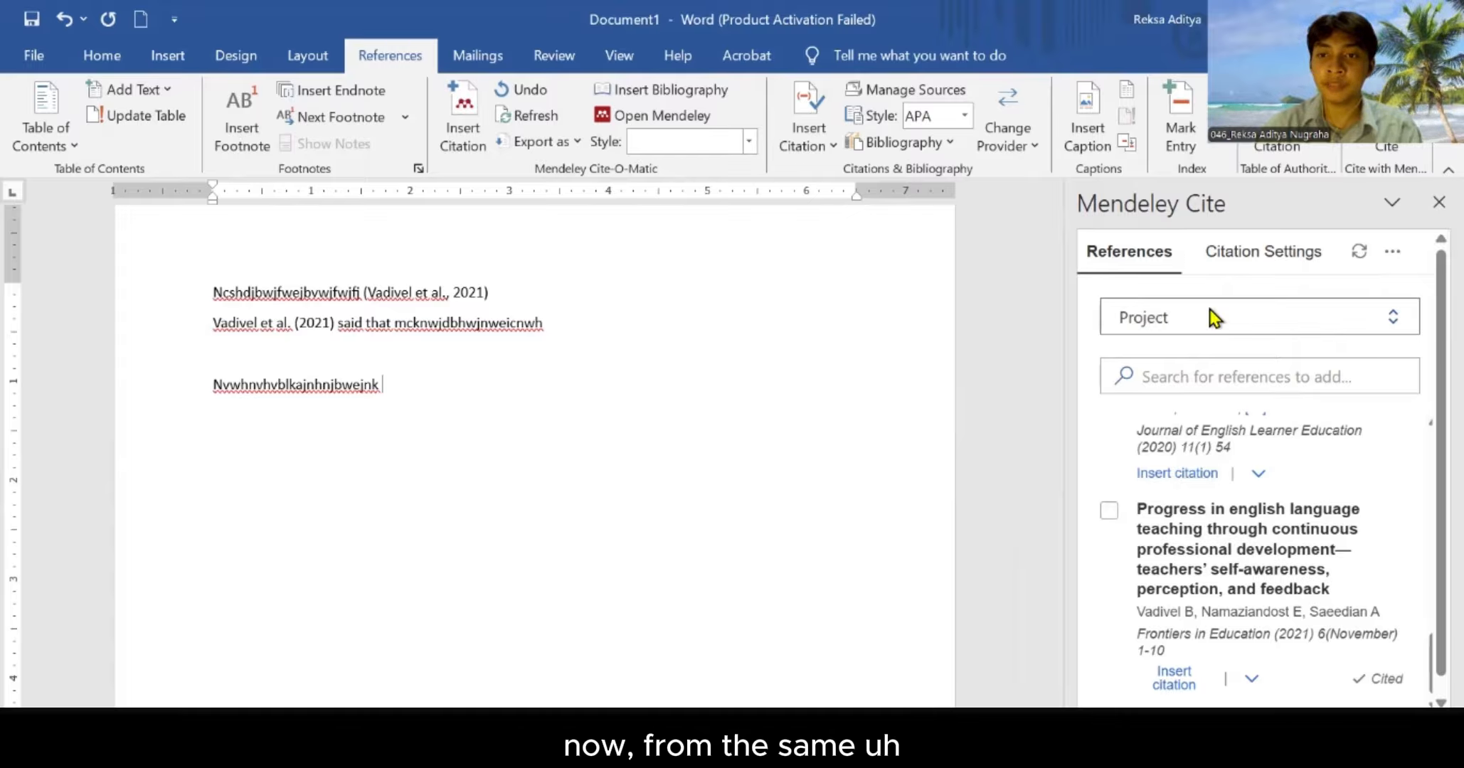
Cite the "Critical literacy approach to english as a foreign language" book after the new placeholder text, with page 78 as source detail
{"action": "scroll", "coordinate": [1294, 509], "scroll_direction": "up", "scroll_amount": 3}
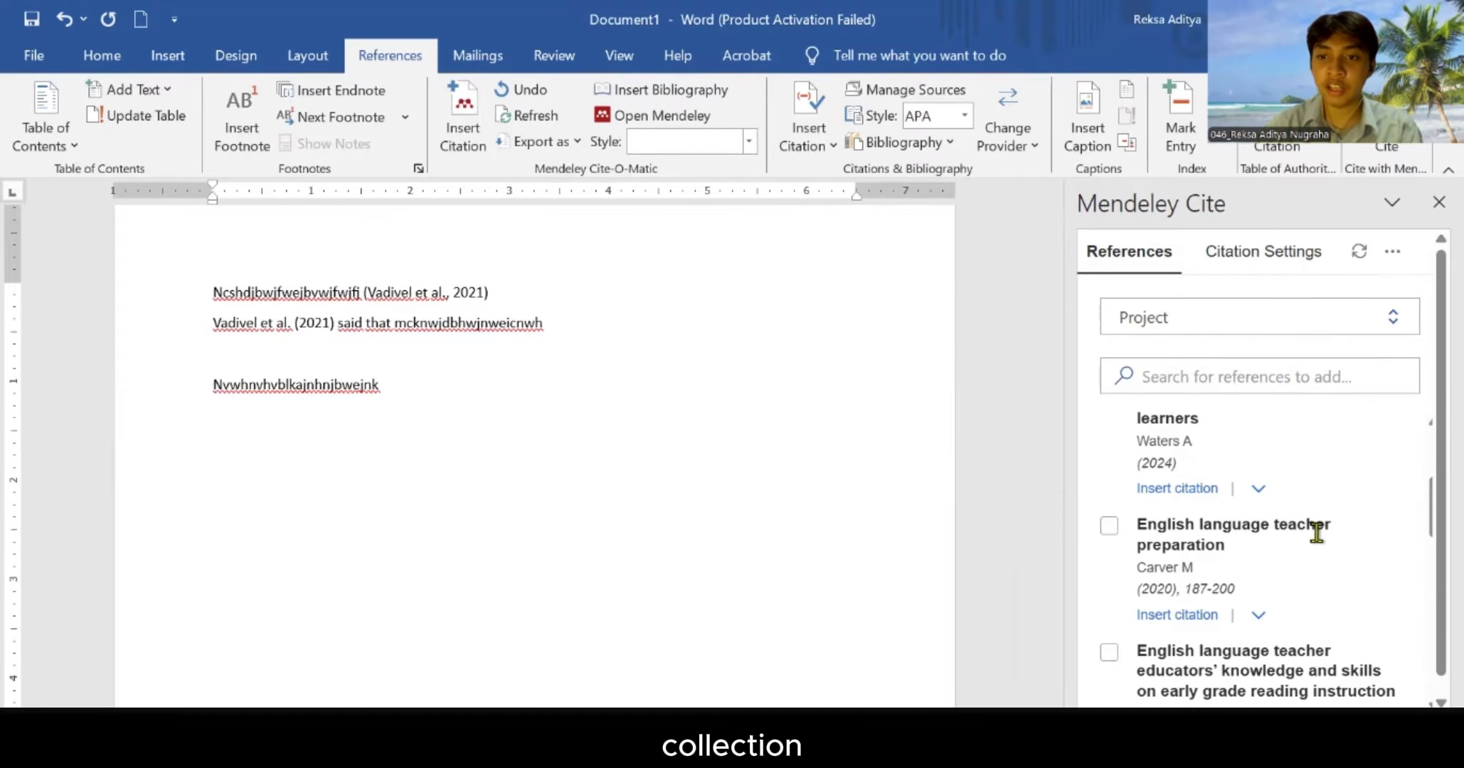
{"action": "scroll", "coordinate": [1317, 532], "scroll_direction": "up", "scroll_amount": 3}
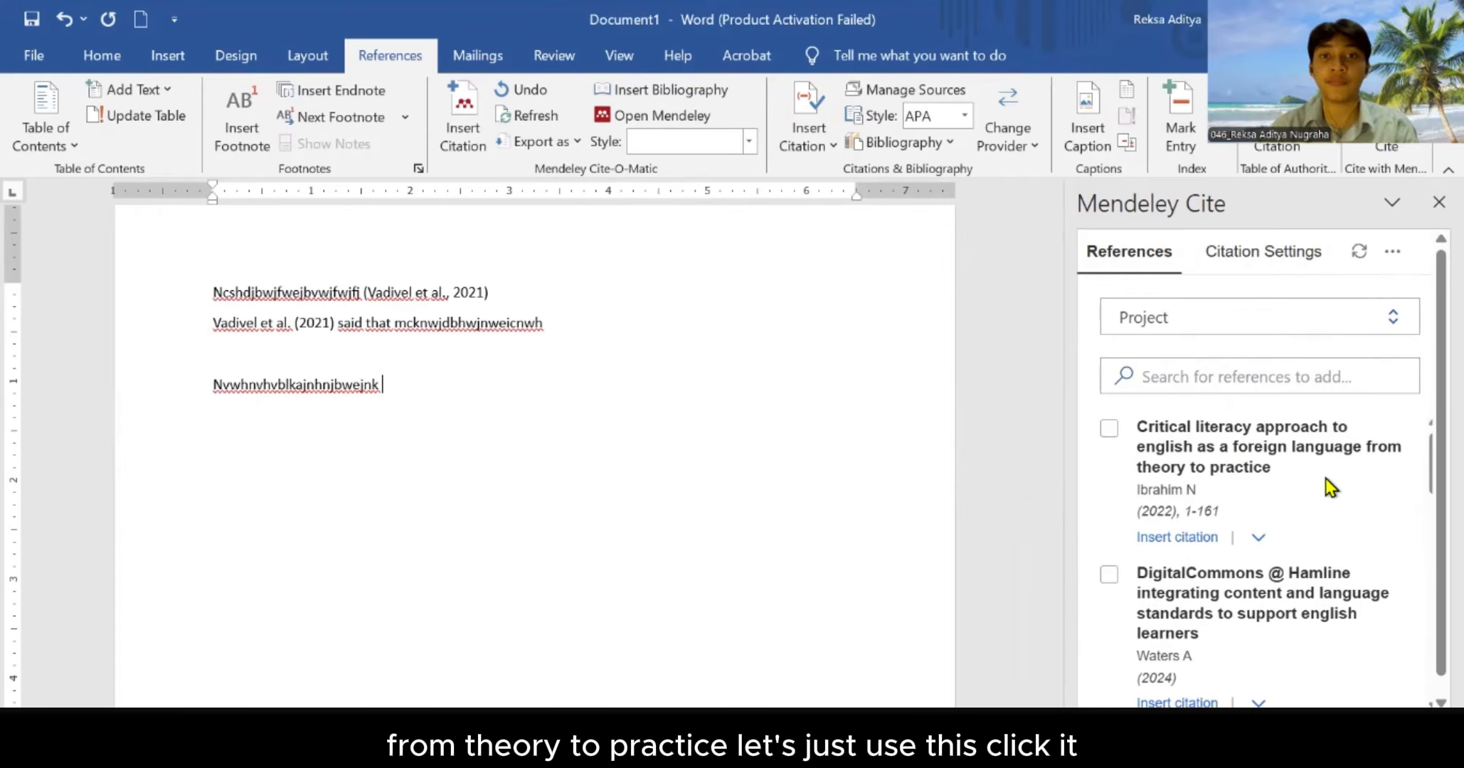
{"action": "left_click", "coordinate": [1110, 432]}
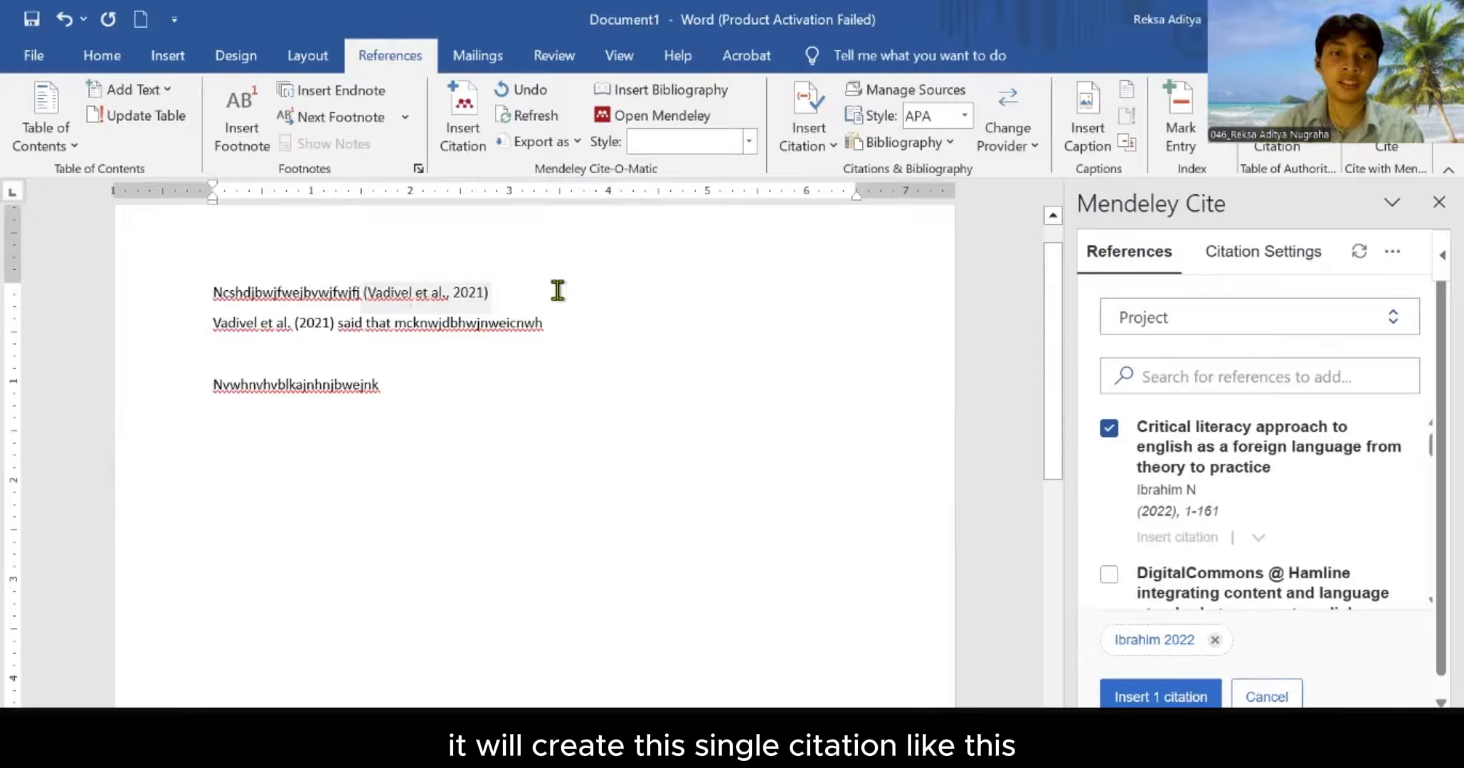
{"action": "left_click", "coordinate": [1130, 642]}
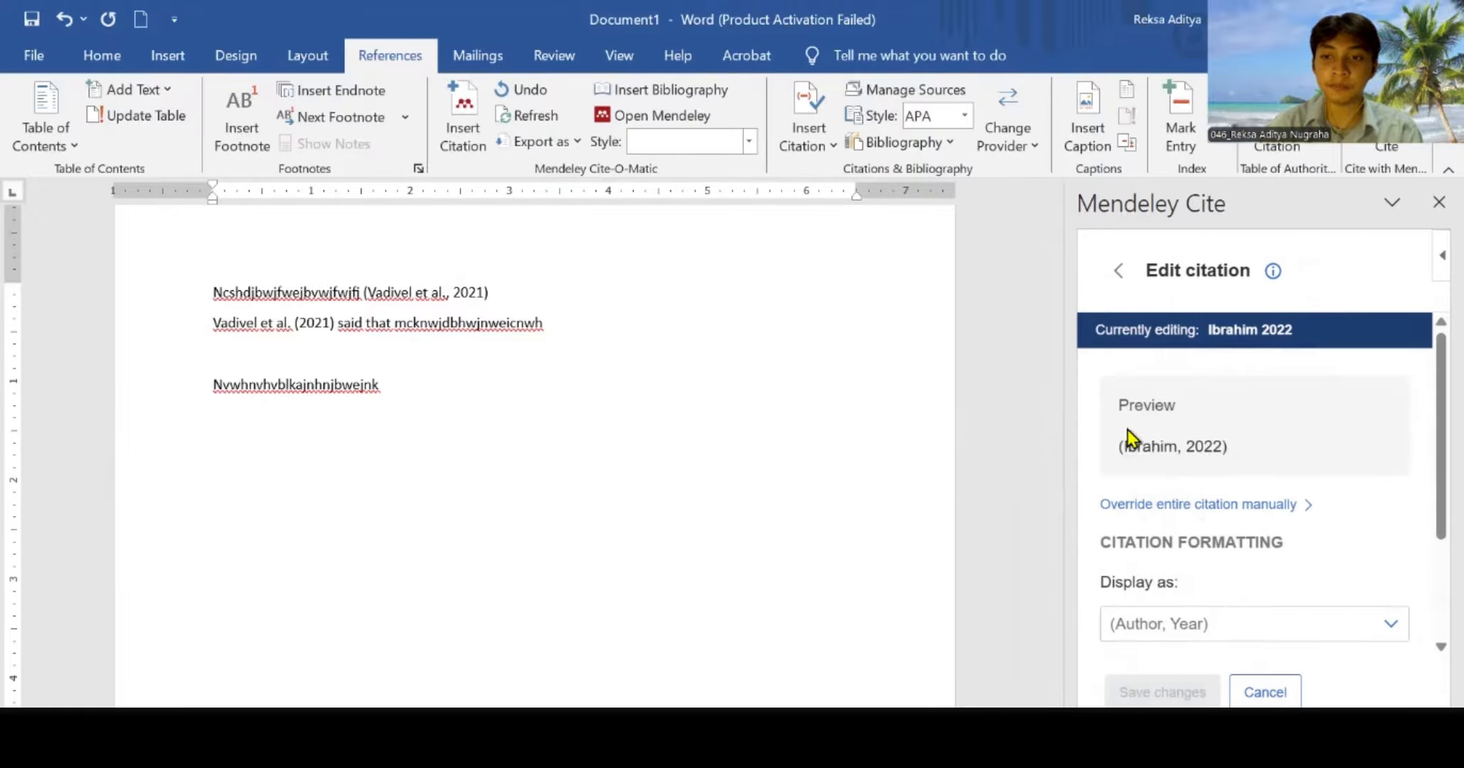
{"action": "scroll", "coordinate": [1299, 540], "scroll_direction": "down", "scroll_amount": 2}
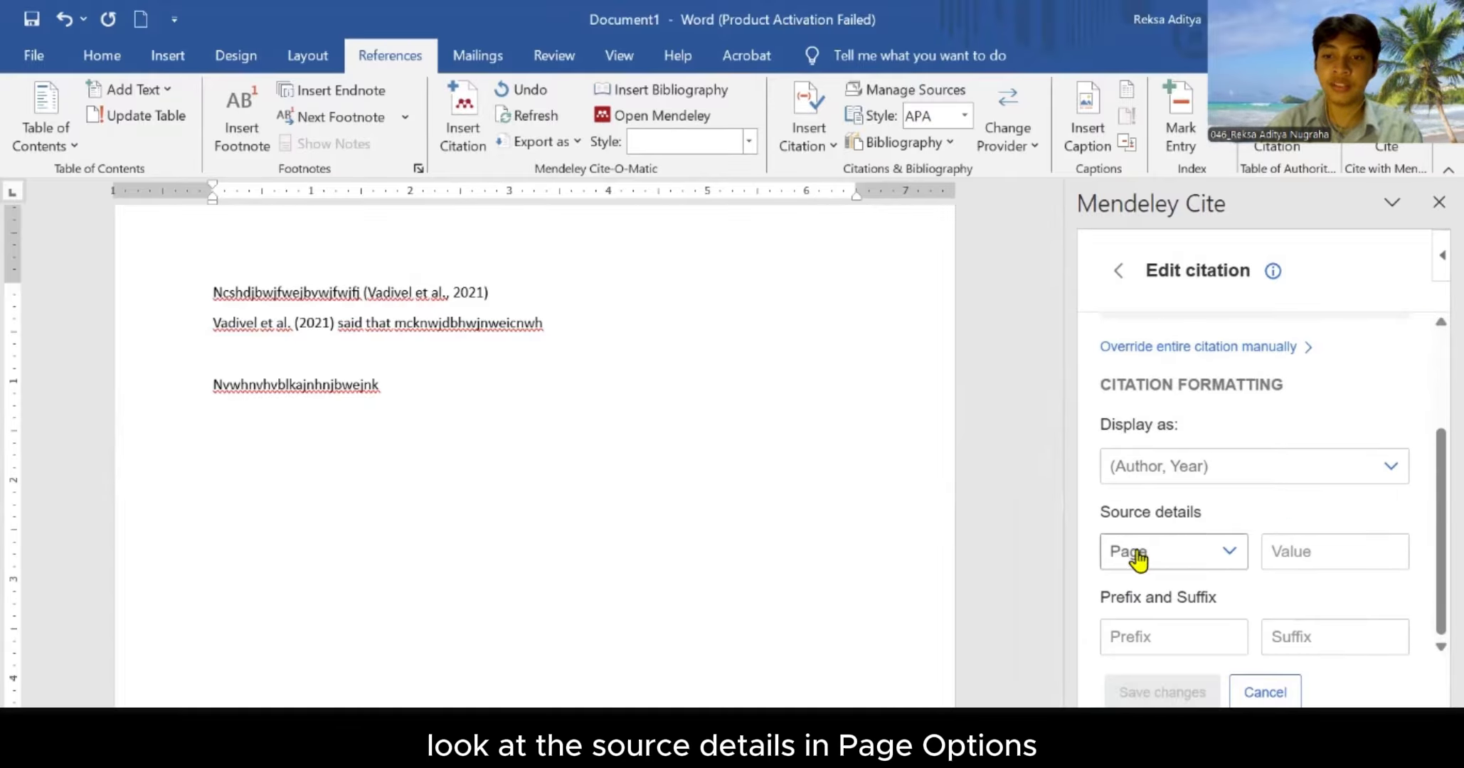
{"action": "left_click", "coordinate": [1229, 552]}
{"action": "left_click", "coordinate": [1229, 552]}
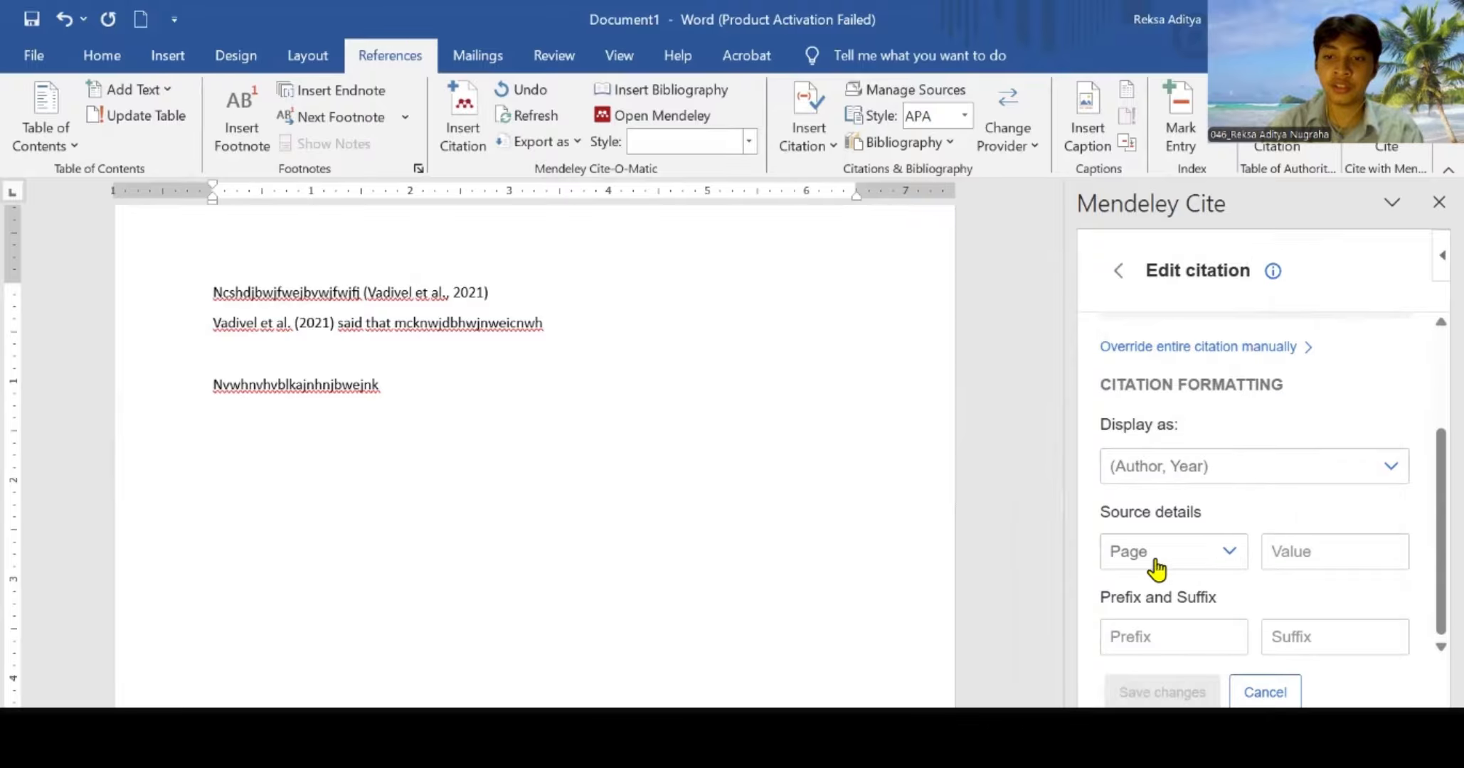
{"action": "left_click", "coordinate": [1340, 548]}
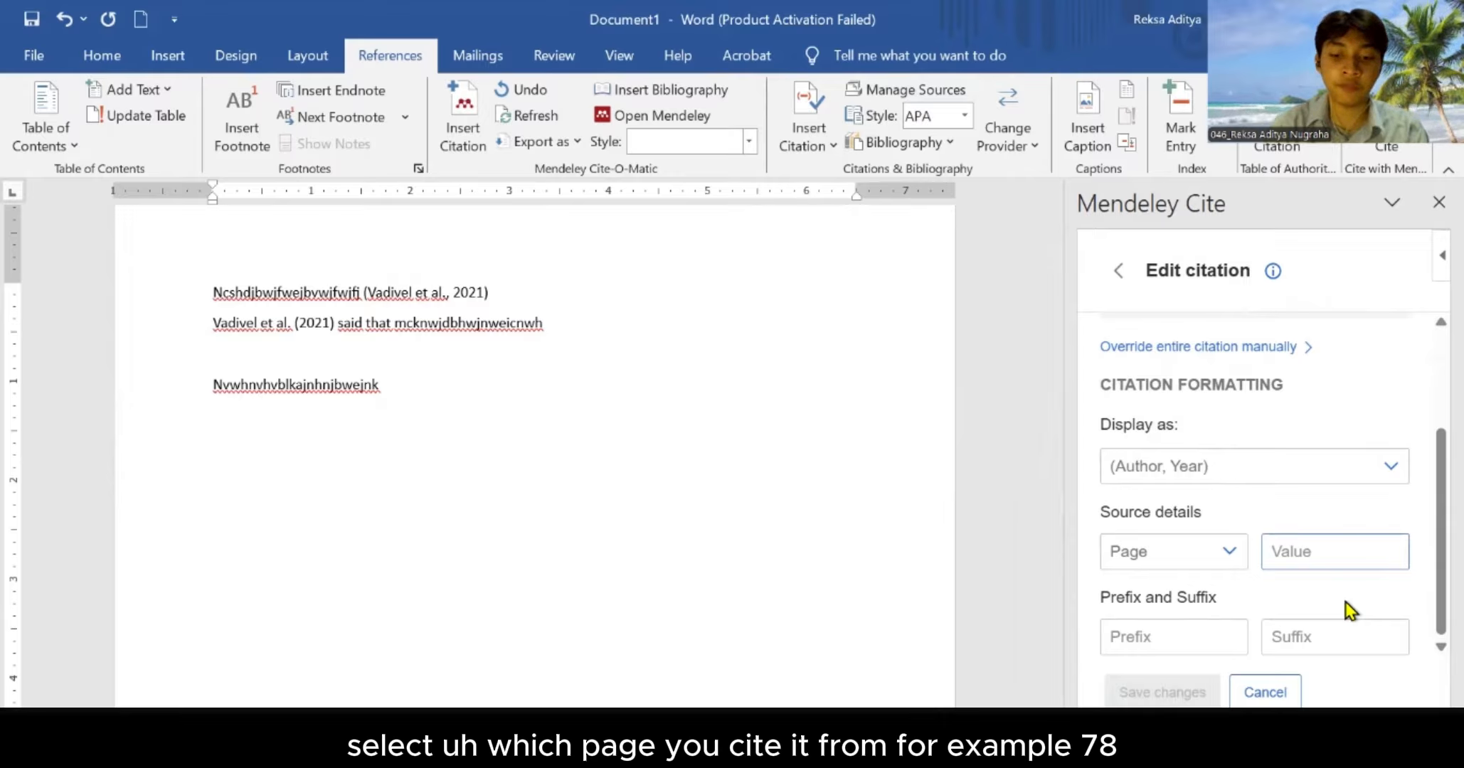
{"action": "type", "text": "78"}
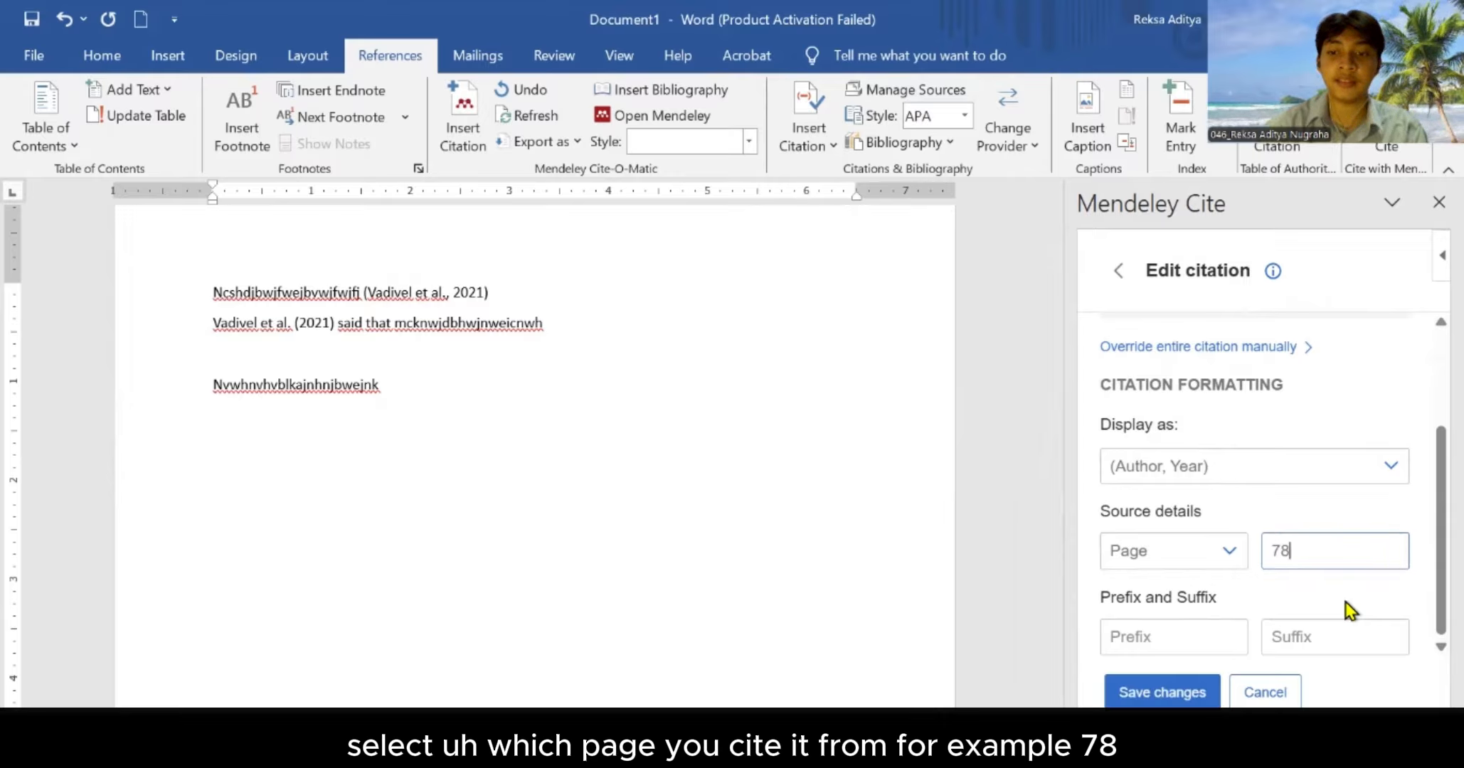
{"action": "left_click", "coordinate": [1144, 688]}
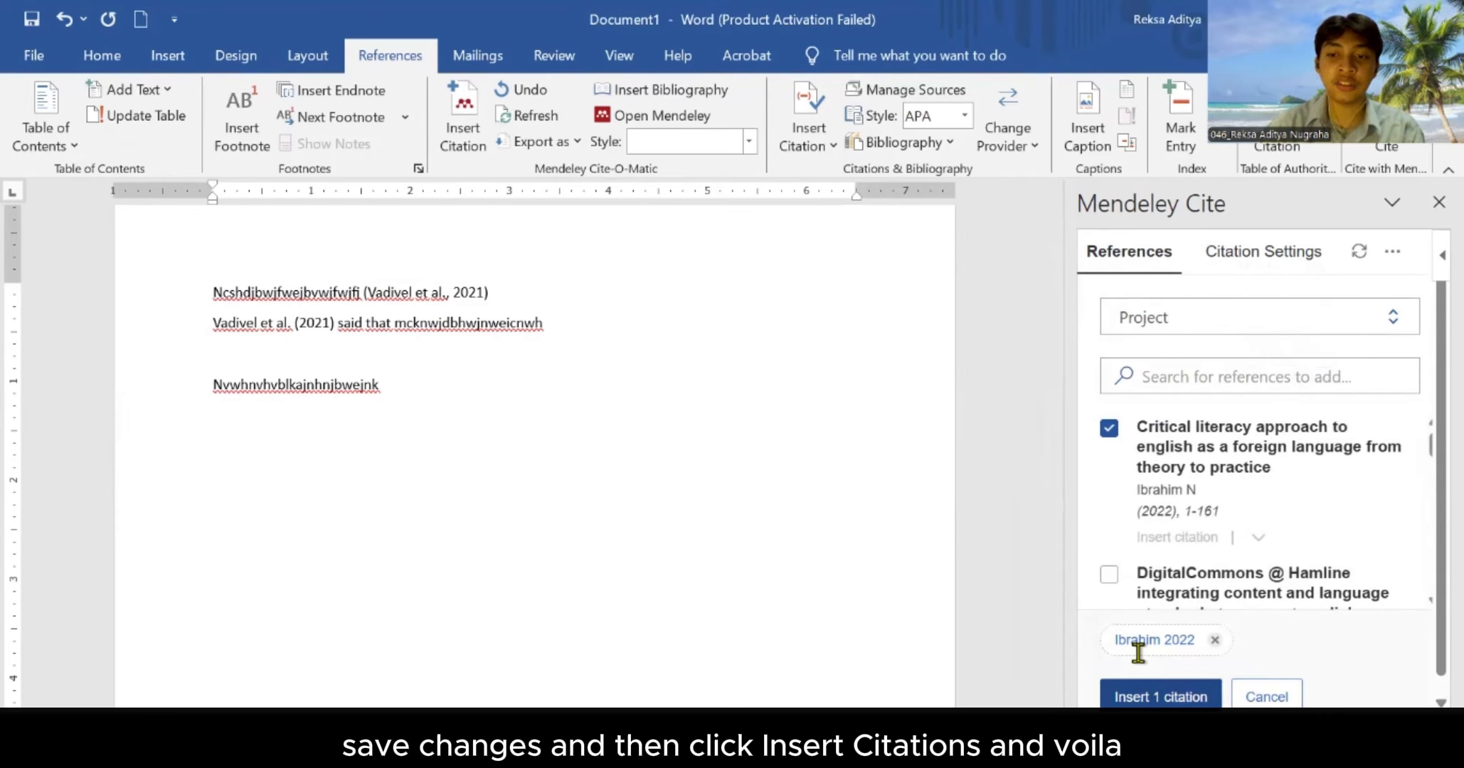
{"action": "left_click", "coordinate": [1154, 695]}
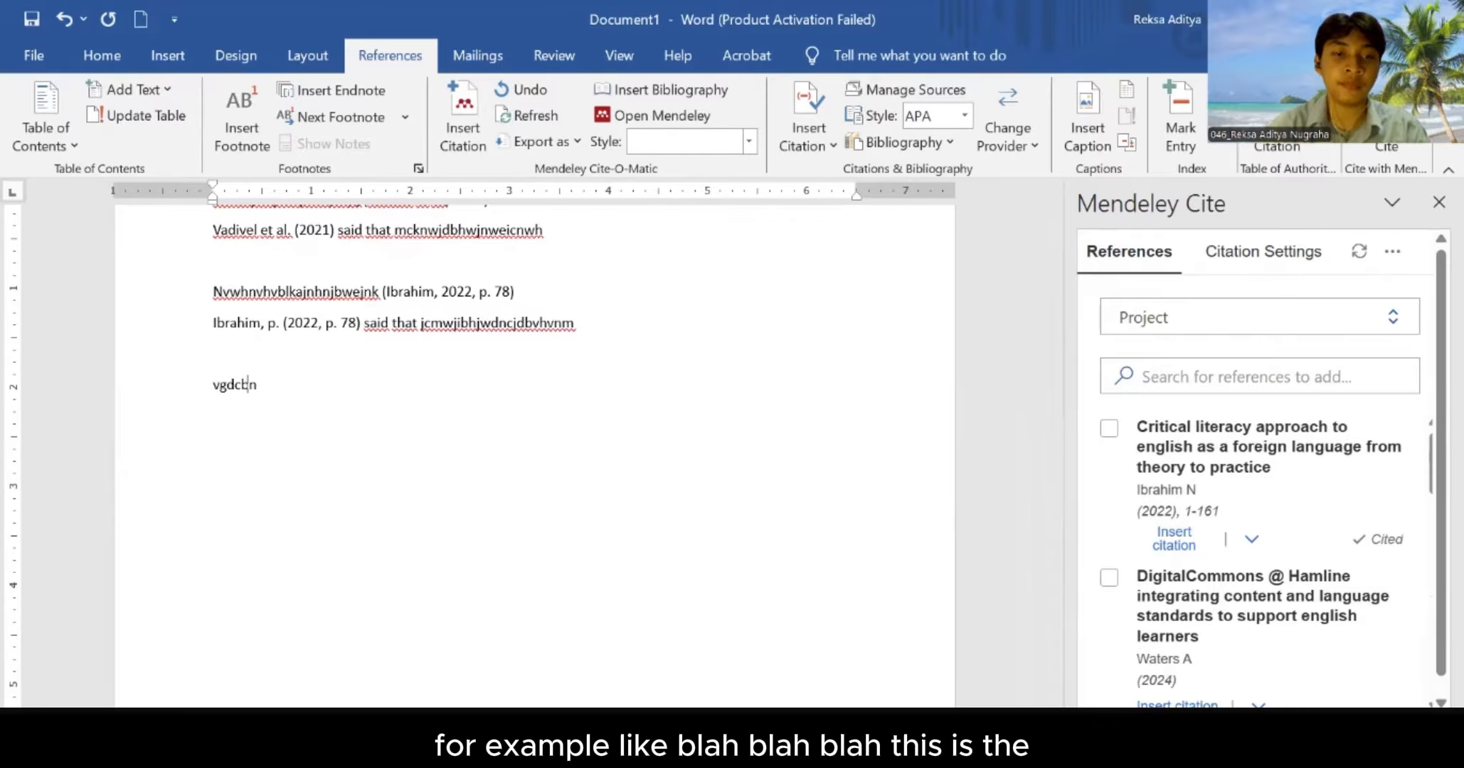
Complete the last paragraph's placeholder text as "Vgdcbnsdnvjhwnjhv jnj" and place the cursor at its end
{"action": "type", "text": "v jnj"}
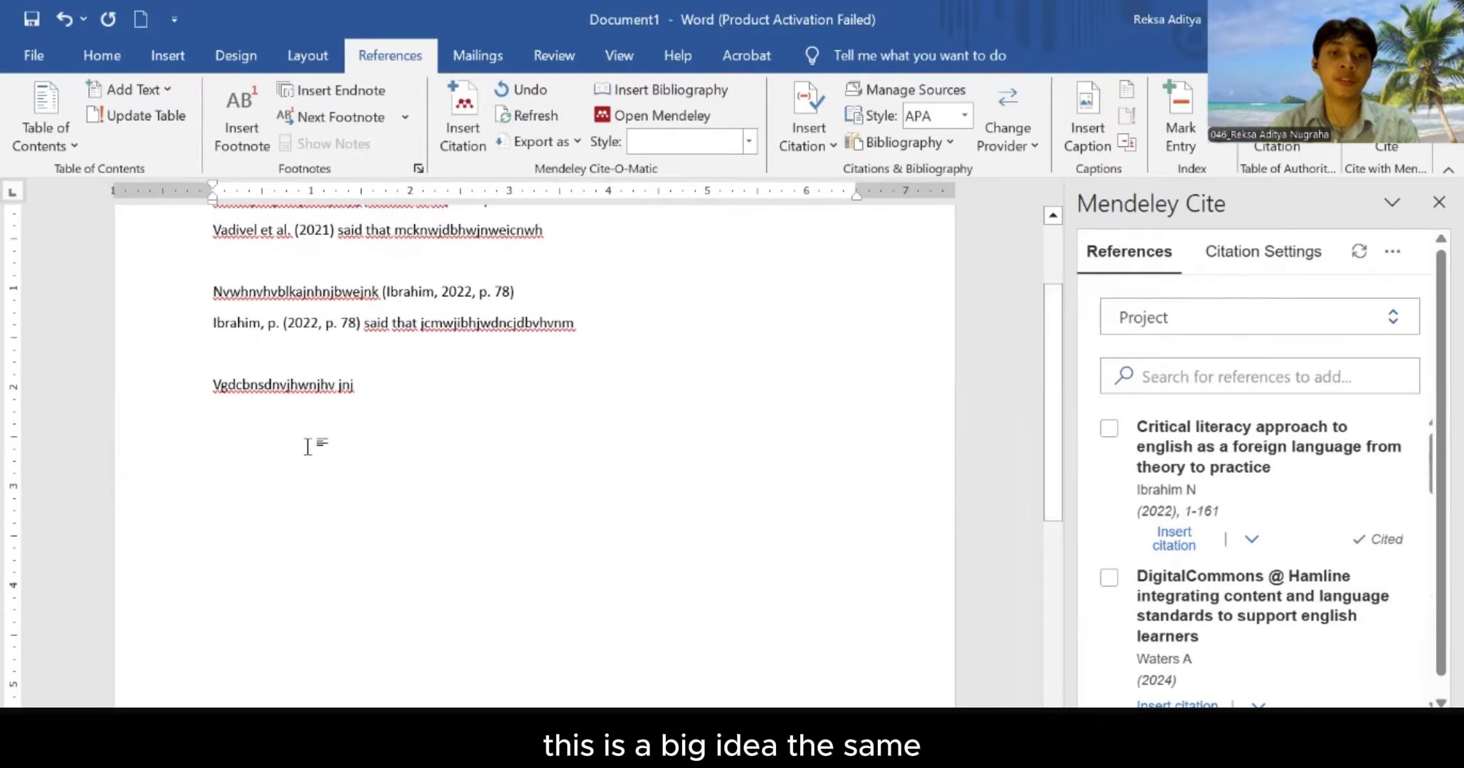
{"action": "left_click_drag", "start_coordinate": [375, 384], "coordinate": [146, 369]}
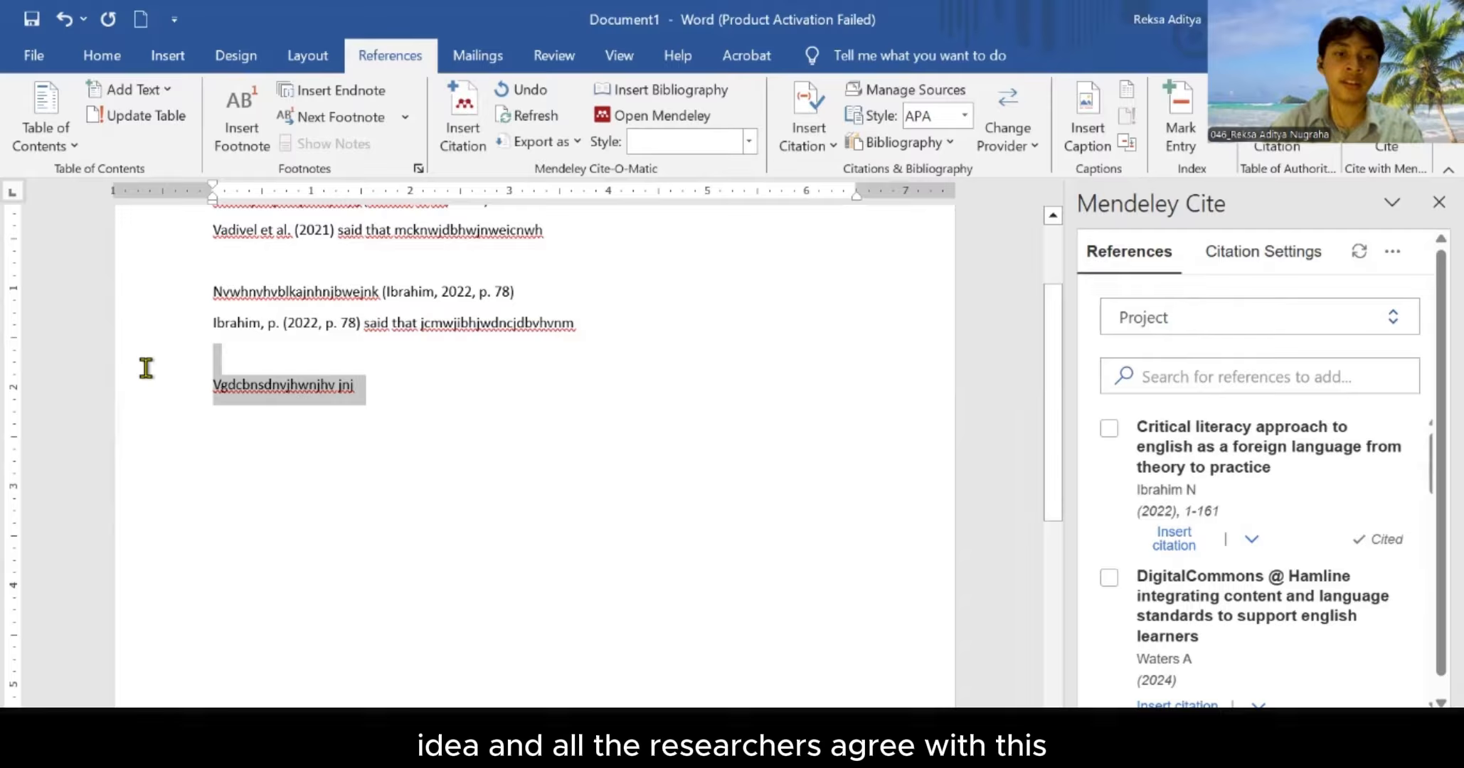
{"action": "left_click", "coordinate": [377, 402]}
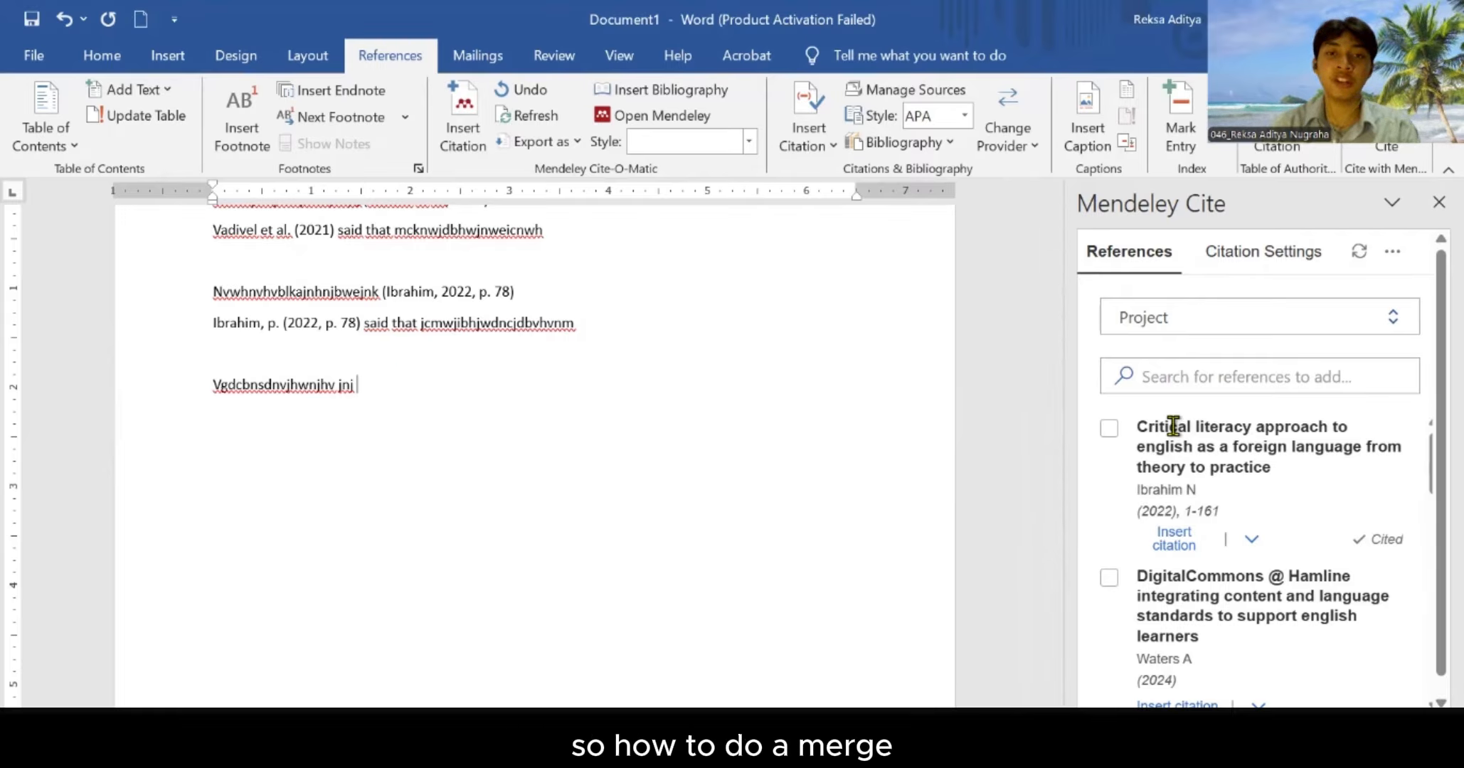
Select the "Critical literacy approach", "DigitalCommons @ Hamline", "English language teacher preparation", "Teaching extensive reading" and teacher educators' knowledge references in the Project collection
{"action": "left_click", "coordinate": [1109, 429]}
{"action": "left_click", "coordinate": [1110, 577]}
{"action": "scroll", "coordinate": [1152, 535], "scroll_direction": "down", "scroll_amount": 3}
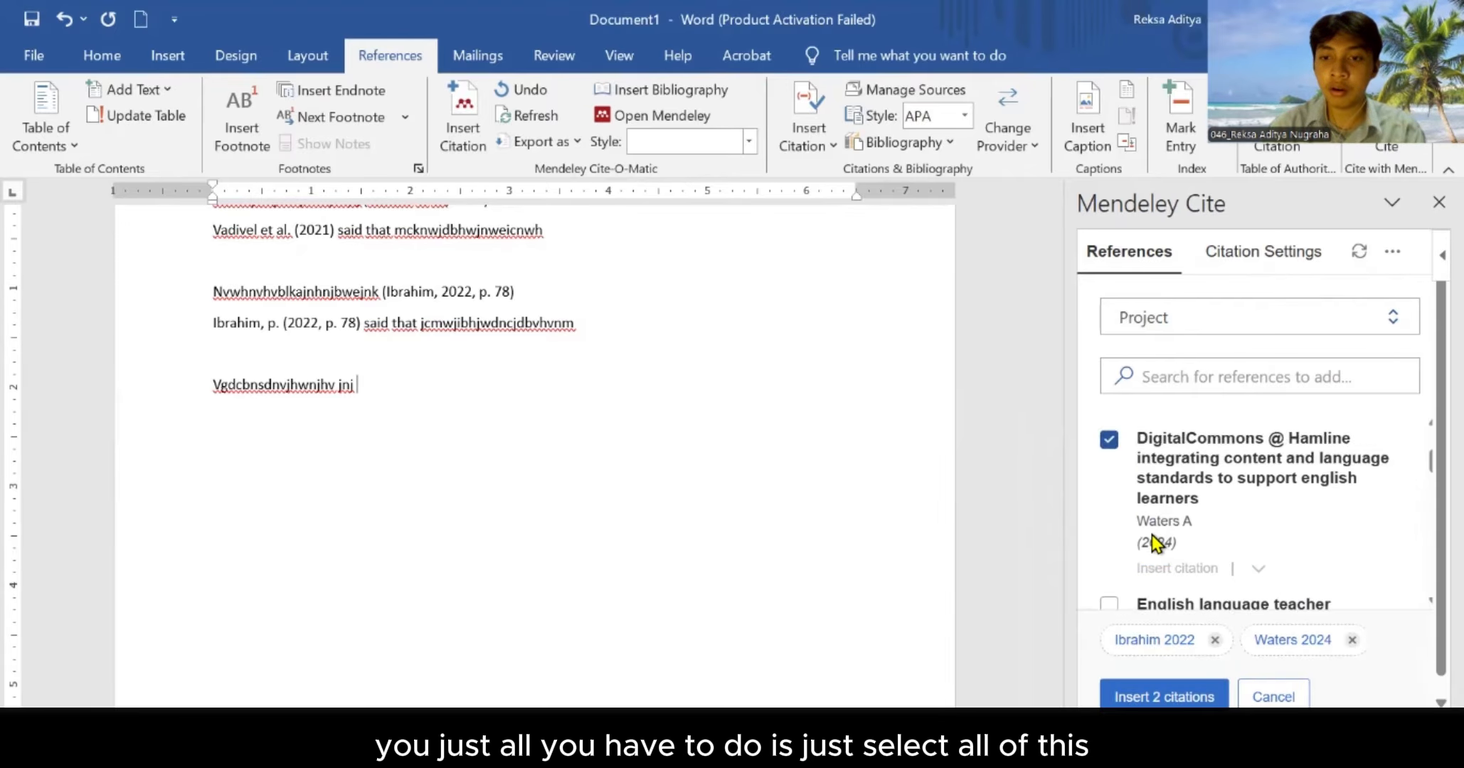
{"action": "left_click", "coordinate": [1109, 555]}
{"action": "scroll", "coordinate": [1157, 512], "scroll_direction": "down", "scroll_amount": 3}
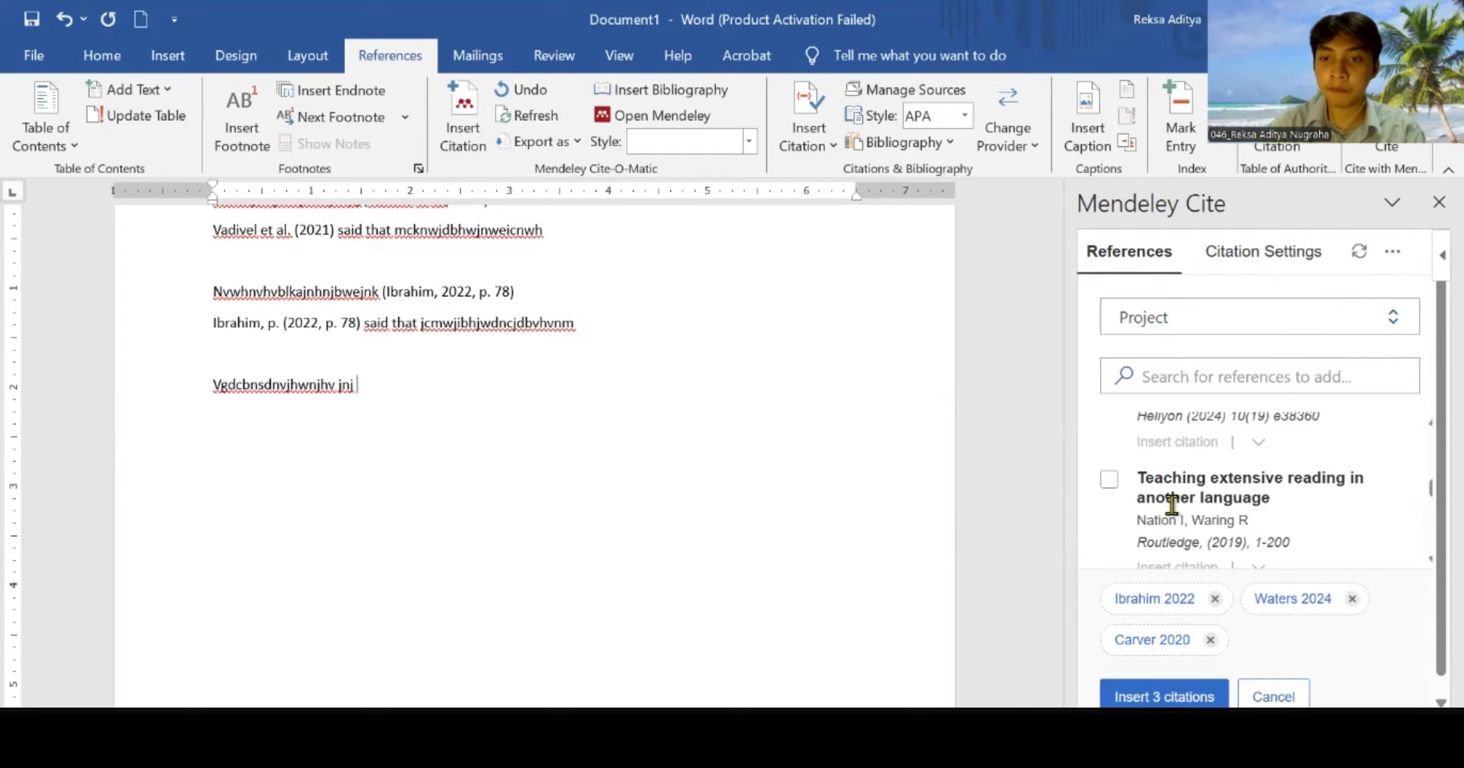
{"action": "left_click", "coordinate": [1109, 479]}
{"action": "scroll", "coordinate": [1138, 494], "scroll_direction": "up", "scroll_amount": 3}
{"action": "left_click", "coordinate": [1112, 487]}
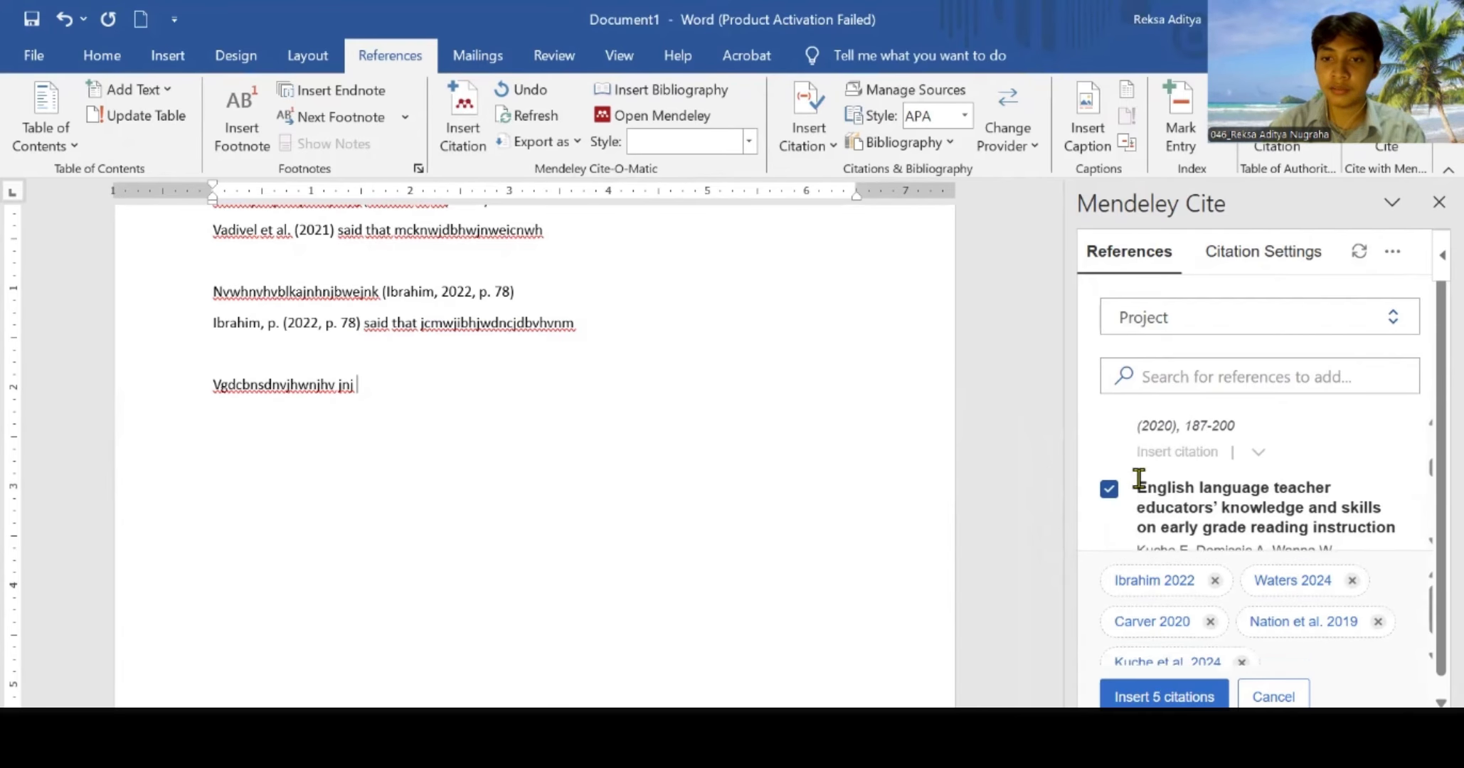
Add the LMS effectiveness, critical multiliteracies and professional development references to the selection and insert all eight as one merged citation after "Vgdcbnsdnvjhwnjhv jnj"
{"action": "scroll", "coordinate": [1139, 483], "scroll_direction": "down", "scroll_amount": 3}
{"action": "scroll", "coordinate": [1138, 483], "scroll_direction": "down", "scroll_amount": 2}
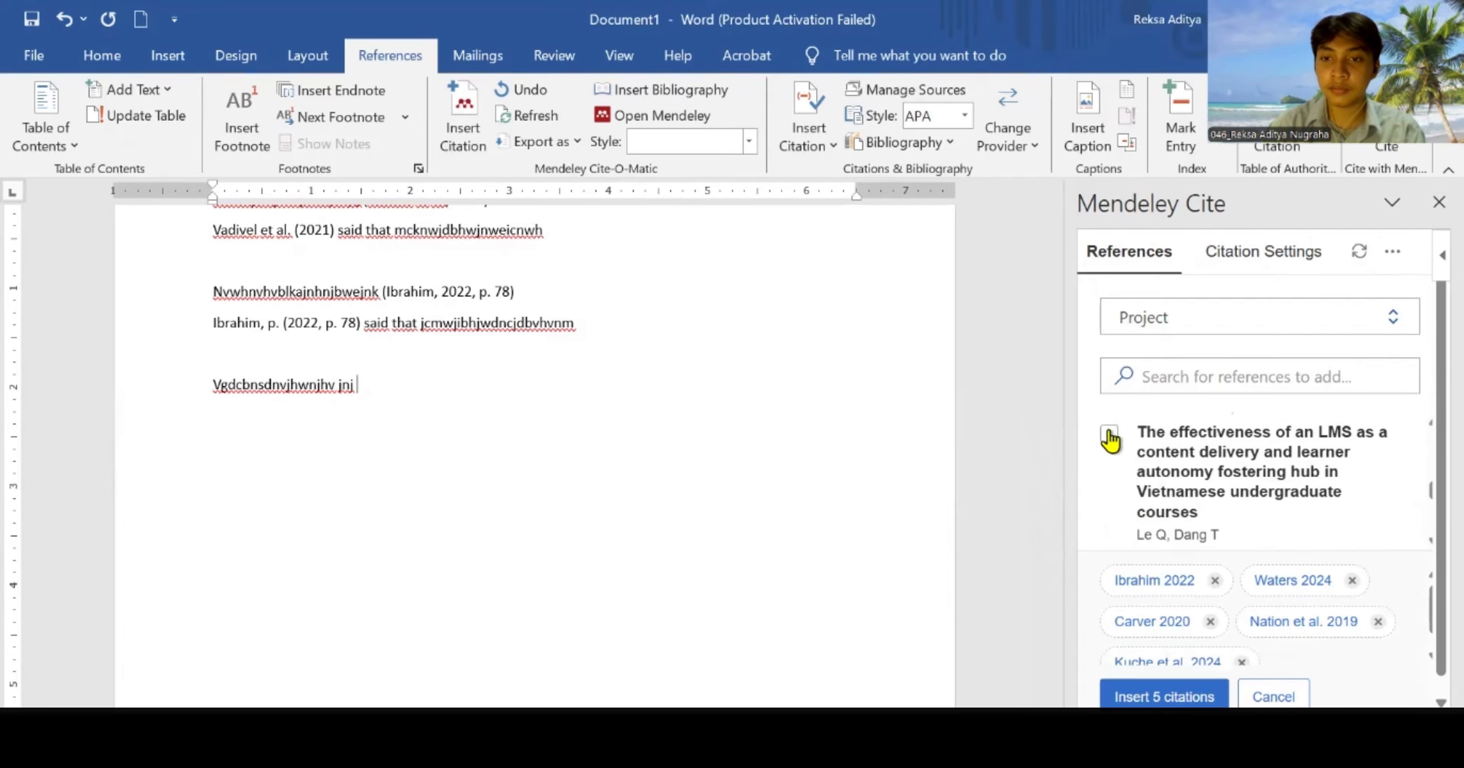
{"action": "left_click", "coordinate": [1110, 439]}
{"action": "scroll", "coordinate": [1145, 455], "scroll_direction": "down", "scroll_amount": 2}
{"action": "left_click", "coordinate": [1110, 499]}
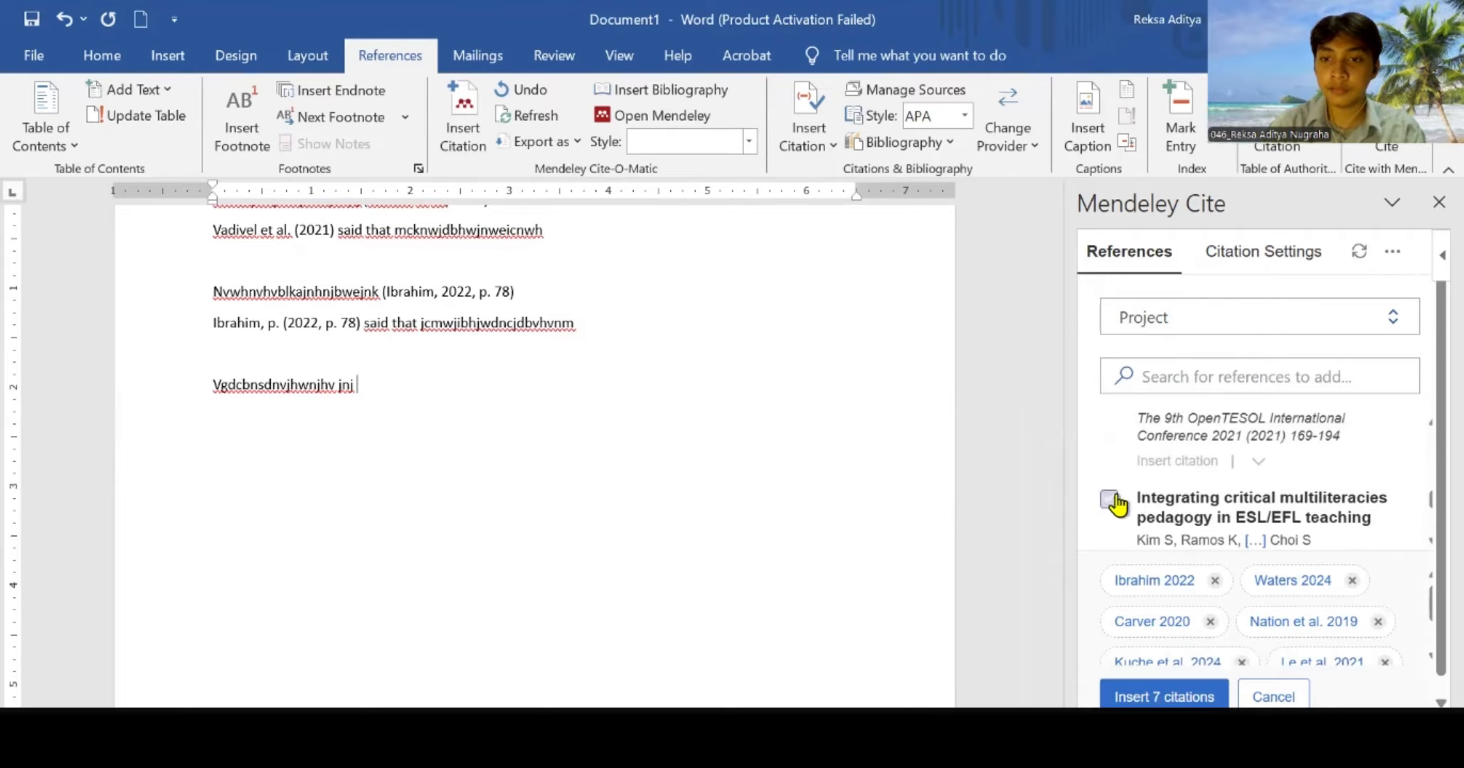
{"action": "scroll", "coordinate": [1121, 491], "scroll_direction": "down", "scroll_amount": 2}
{"action": "left_click", "coordinate": [1110, 506]}
{"action": "scroll", "coordinate": [1170, 486], "scroll_direction": "down", "scroll_amount": 4}
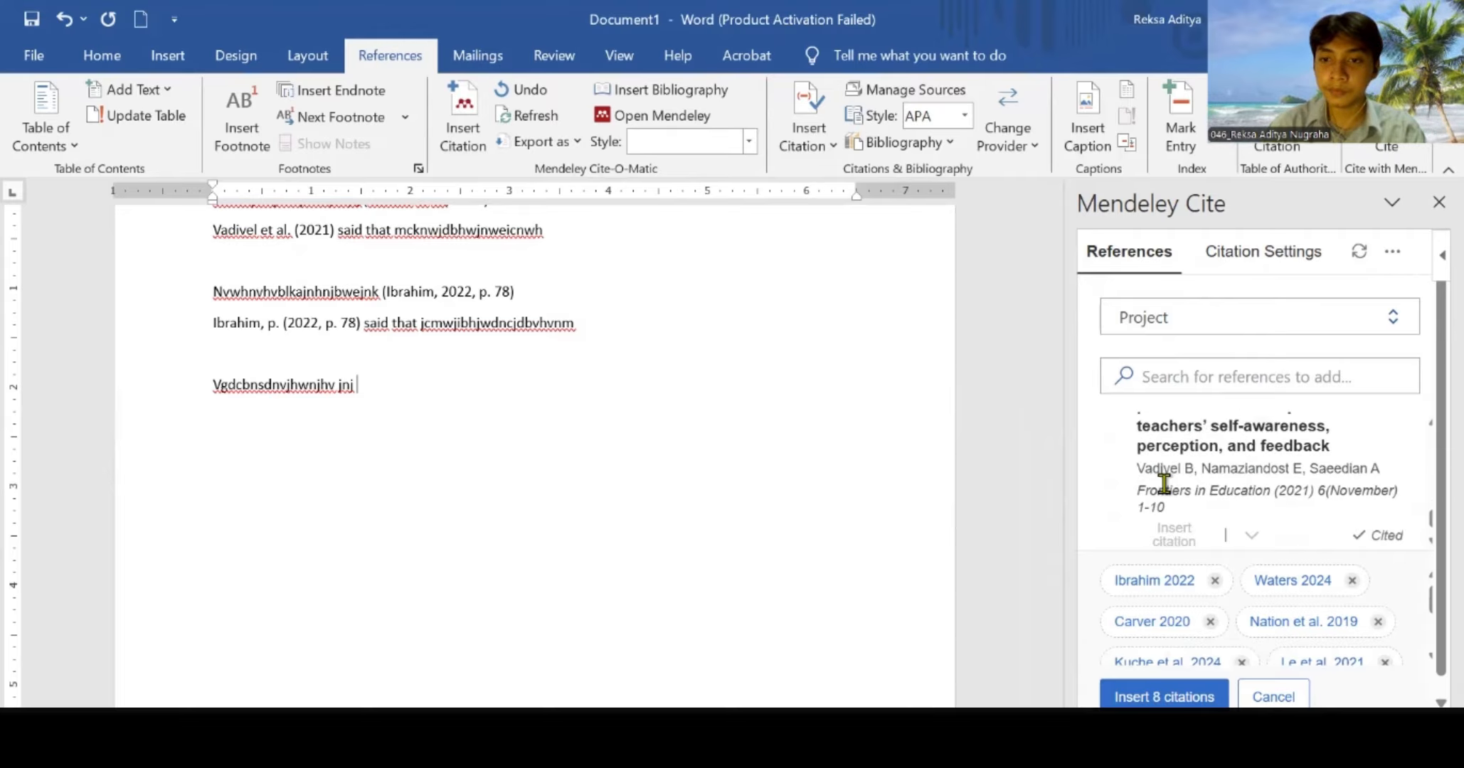
{"action": "scroll", "coordinate": [1236, 496], "scroll_direction": "down", "scroll_amount": 2}
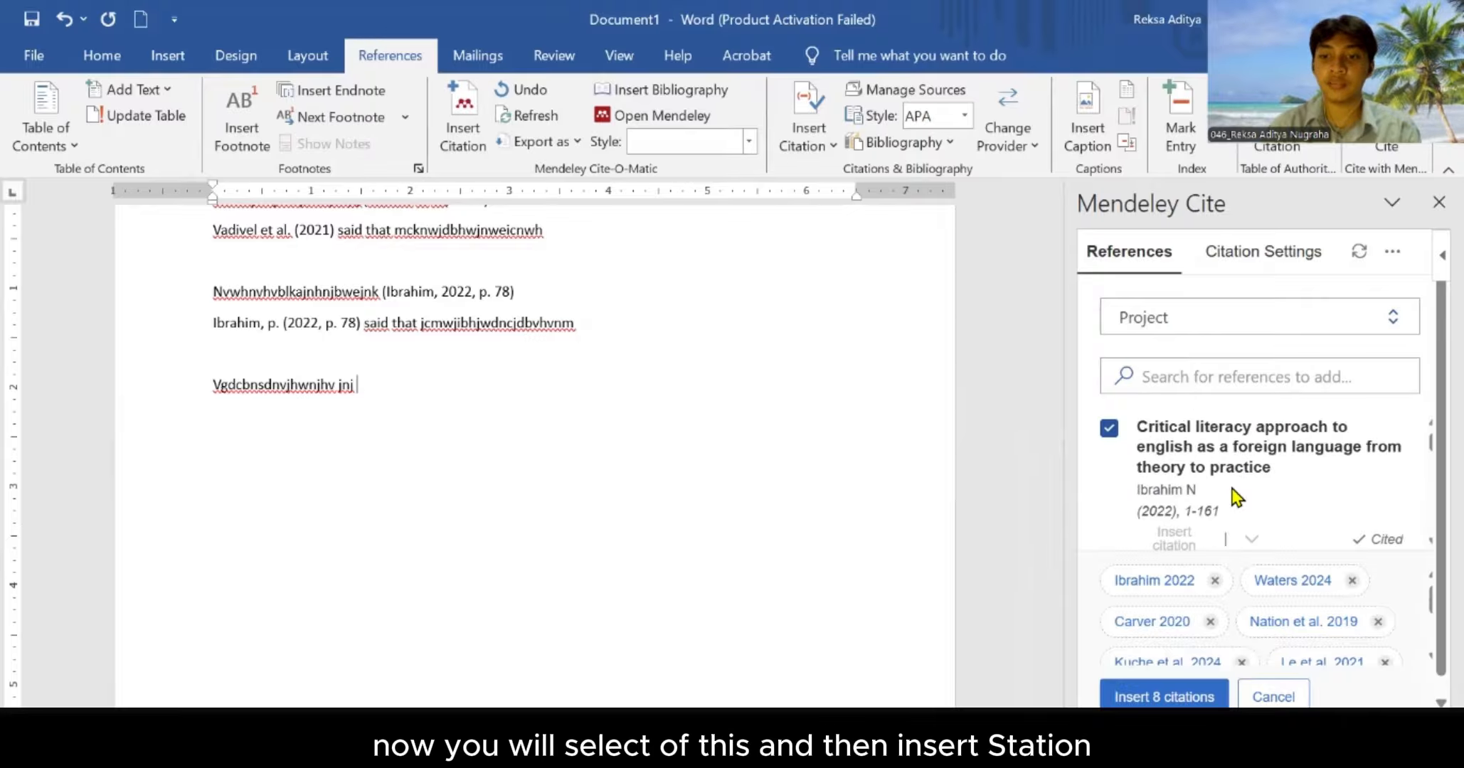
{"action": "left_click", "coordinate": [1167, 694]}
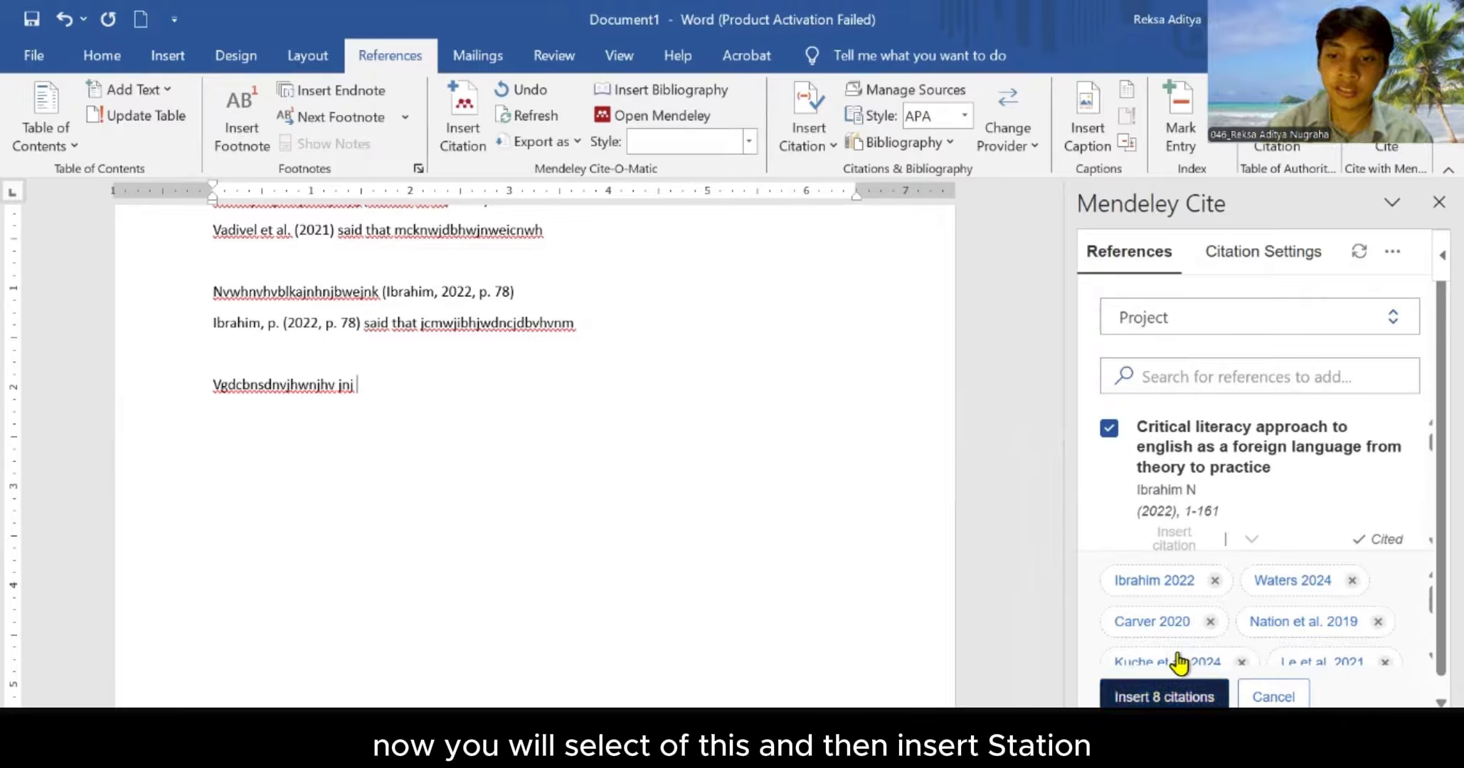
{"action": "left_click", "coordinate": [709, 371]}
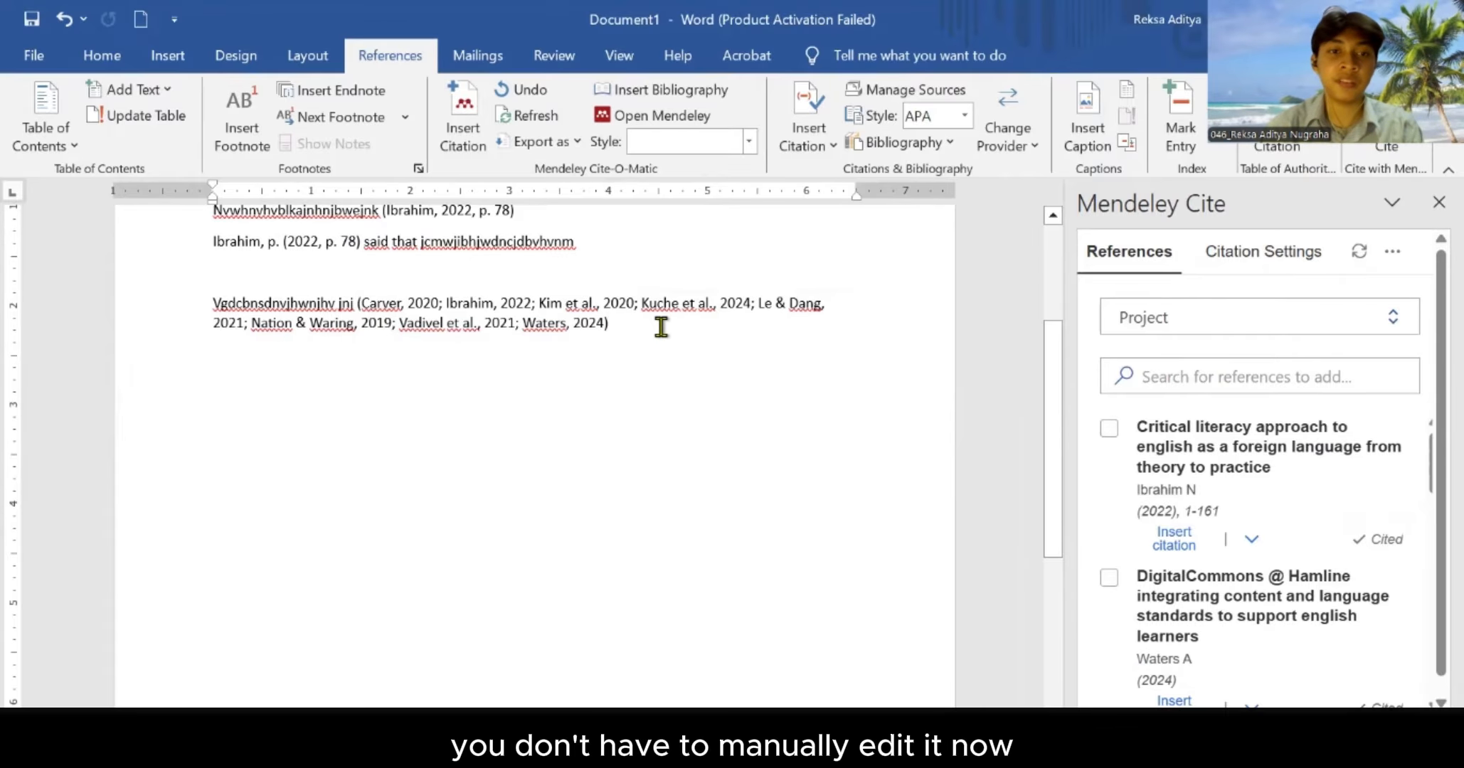
Review the citation with page number and the single parenthetical citation in the earlier paragraphs
{"action": "scroll", "coordinate": [726, 362], "scroll_direction": "up", "scroll_amount": 2}
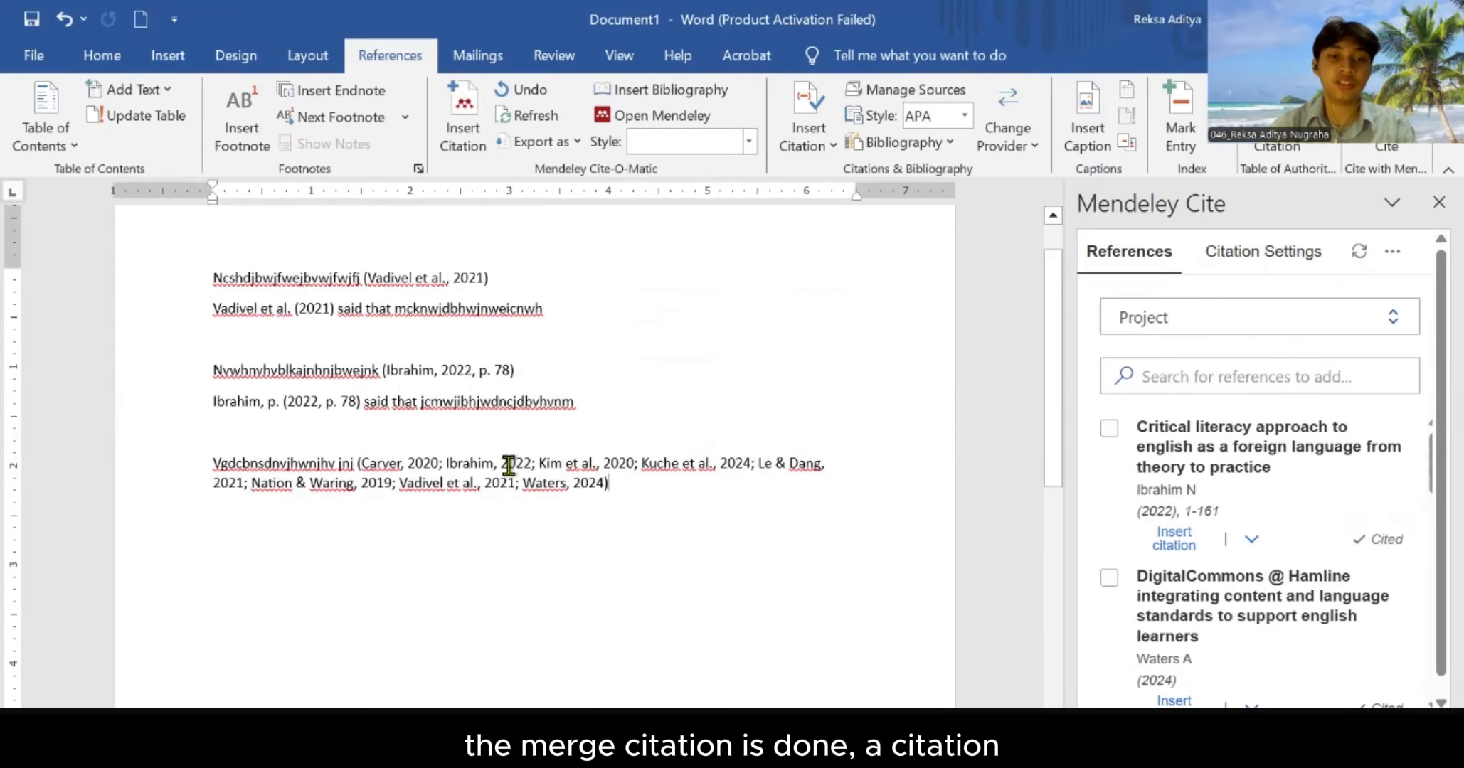
{"action": "left_click", "coordinate": [572, 377]}
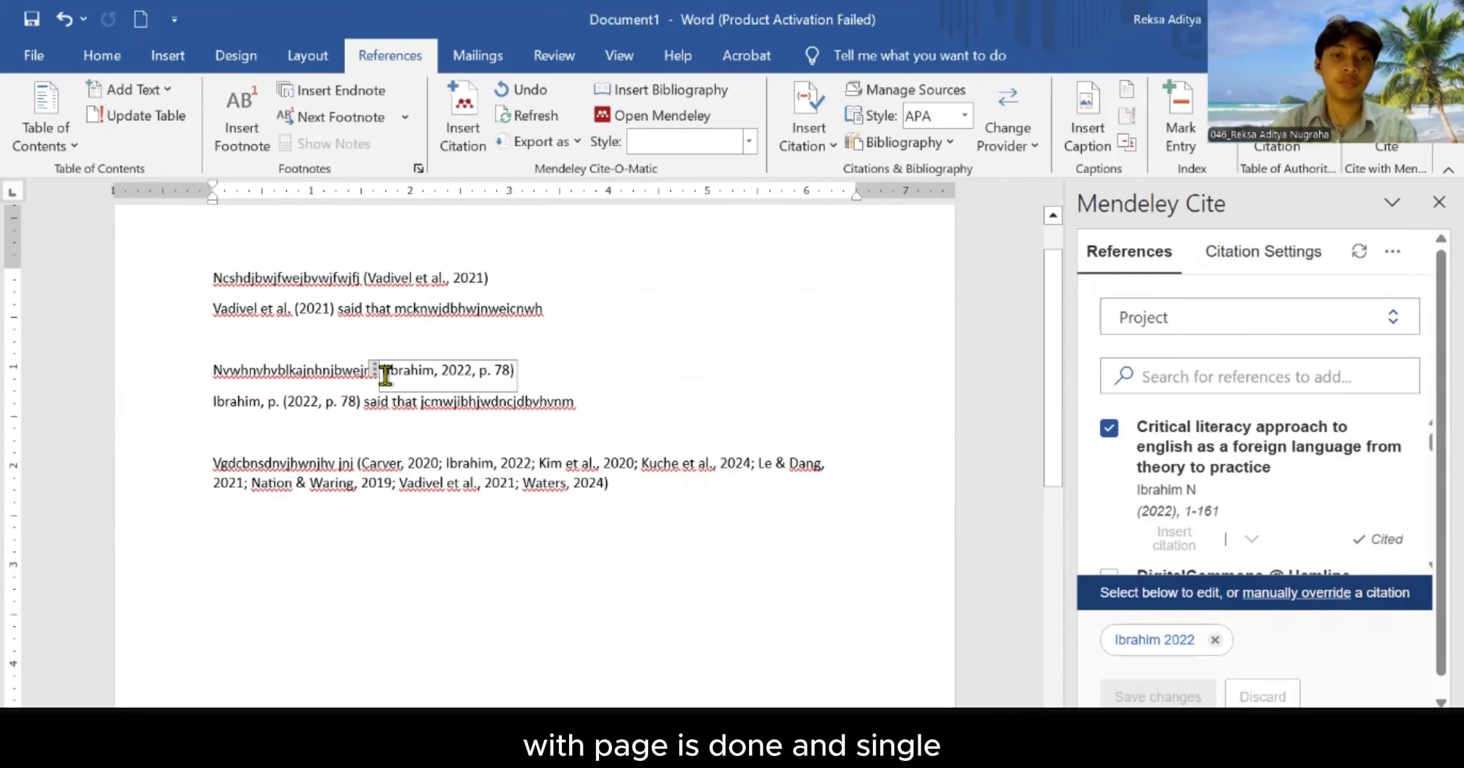
{"action": "triple_click", "coordinate": [304, 378]}
{"action": "left_click", "coordinate": [641, 324]}
{"action": "triple_click", "coordinate": [242, 281]}
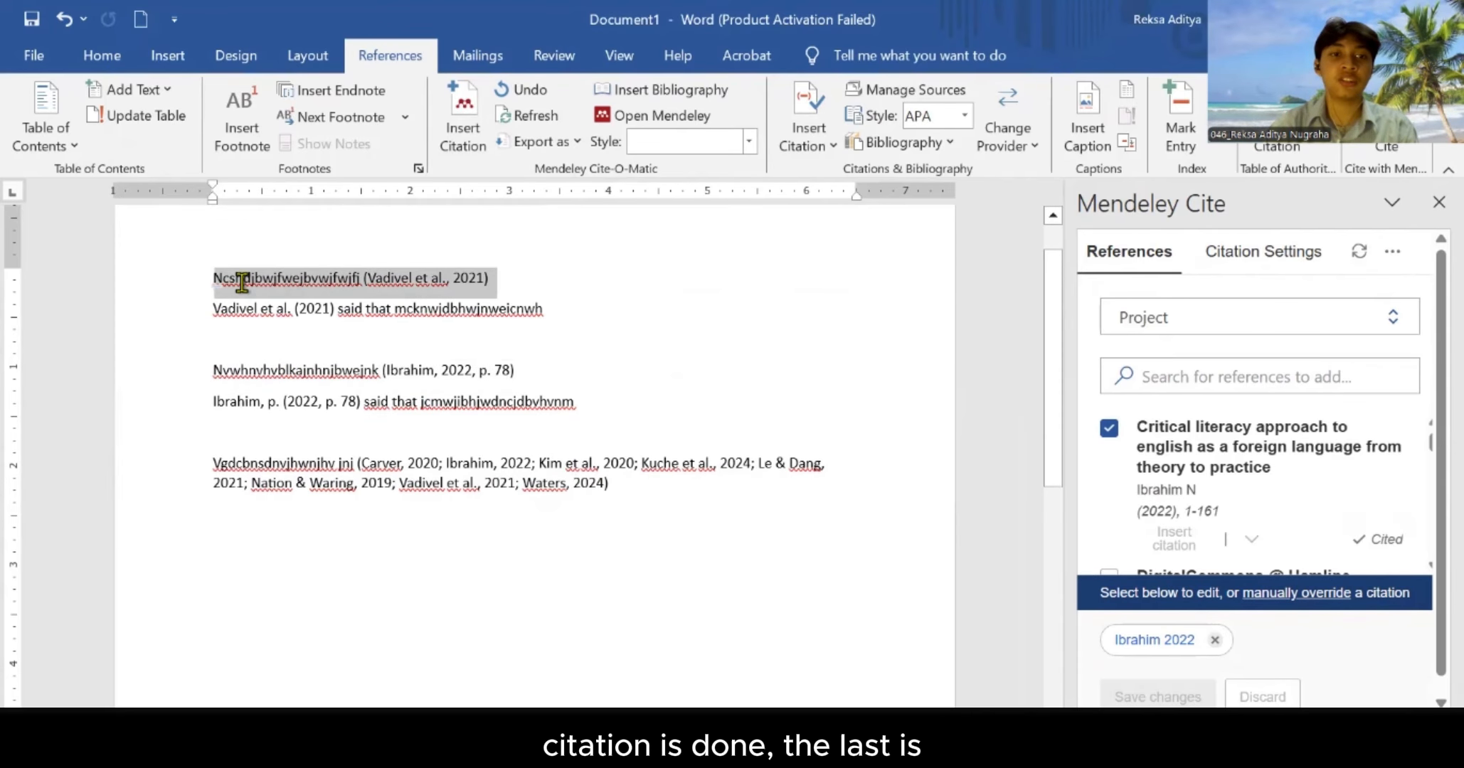
End the merged-citation paragraph with a period and place the cursor on a new line below, separated by a blank line
{"action": "left_click", "coordinate": [669, 341]}
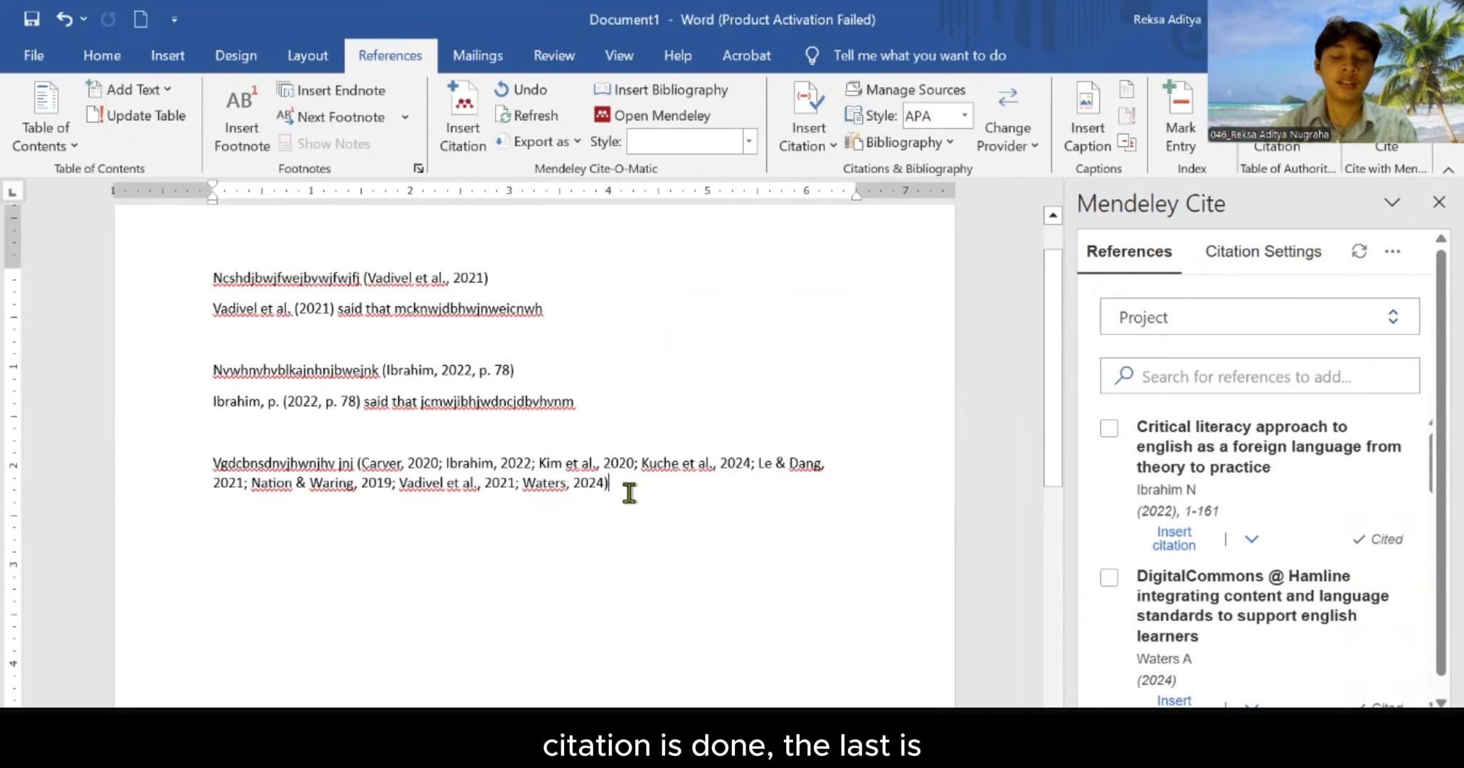
{"action": "type", "text": "."}
{"action": "key", "text": "Return"}
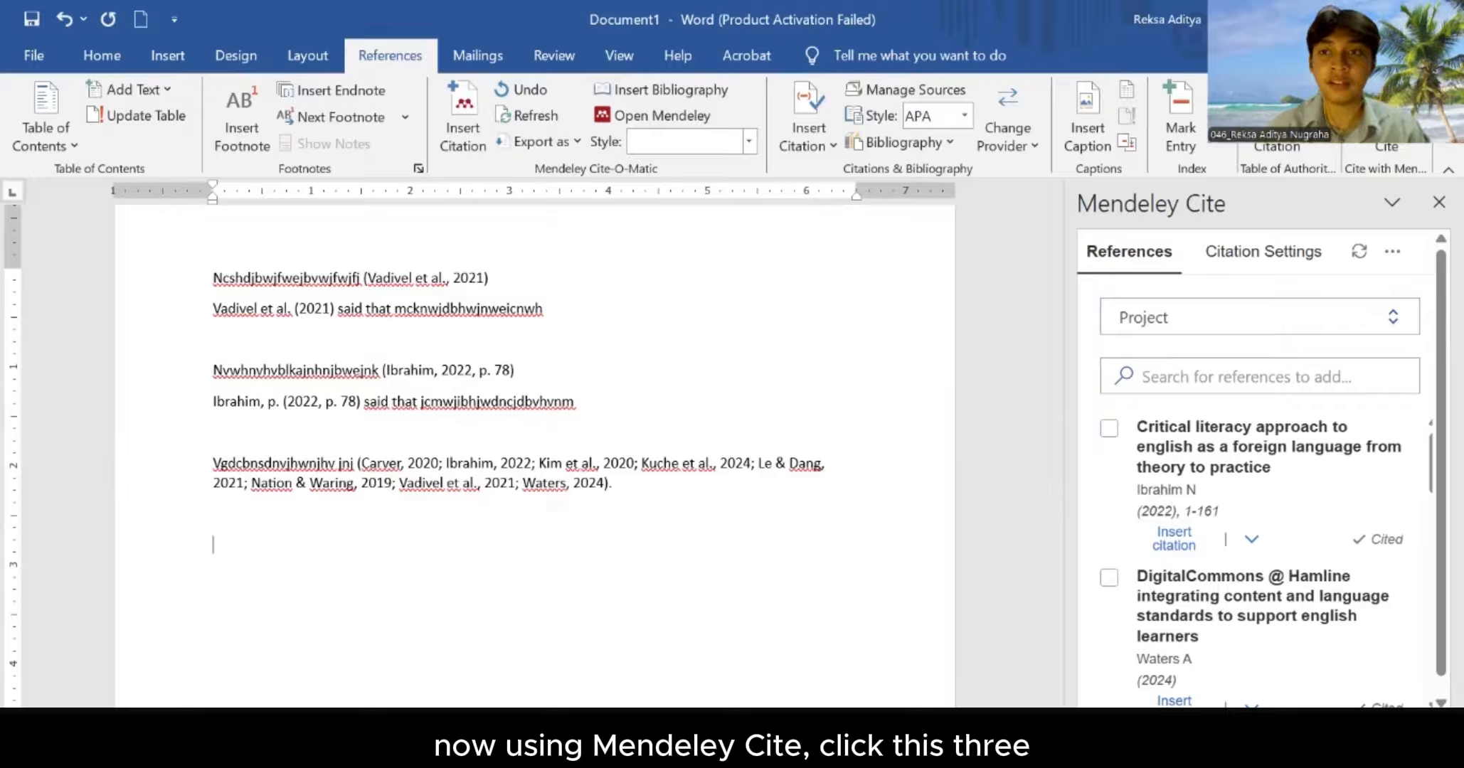
Insert the Mendeley Cite bibliography at the cursor below the last paragraph, keeping live updates
{"action": "left_click", "coordinate": [1393, 261]}
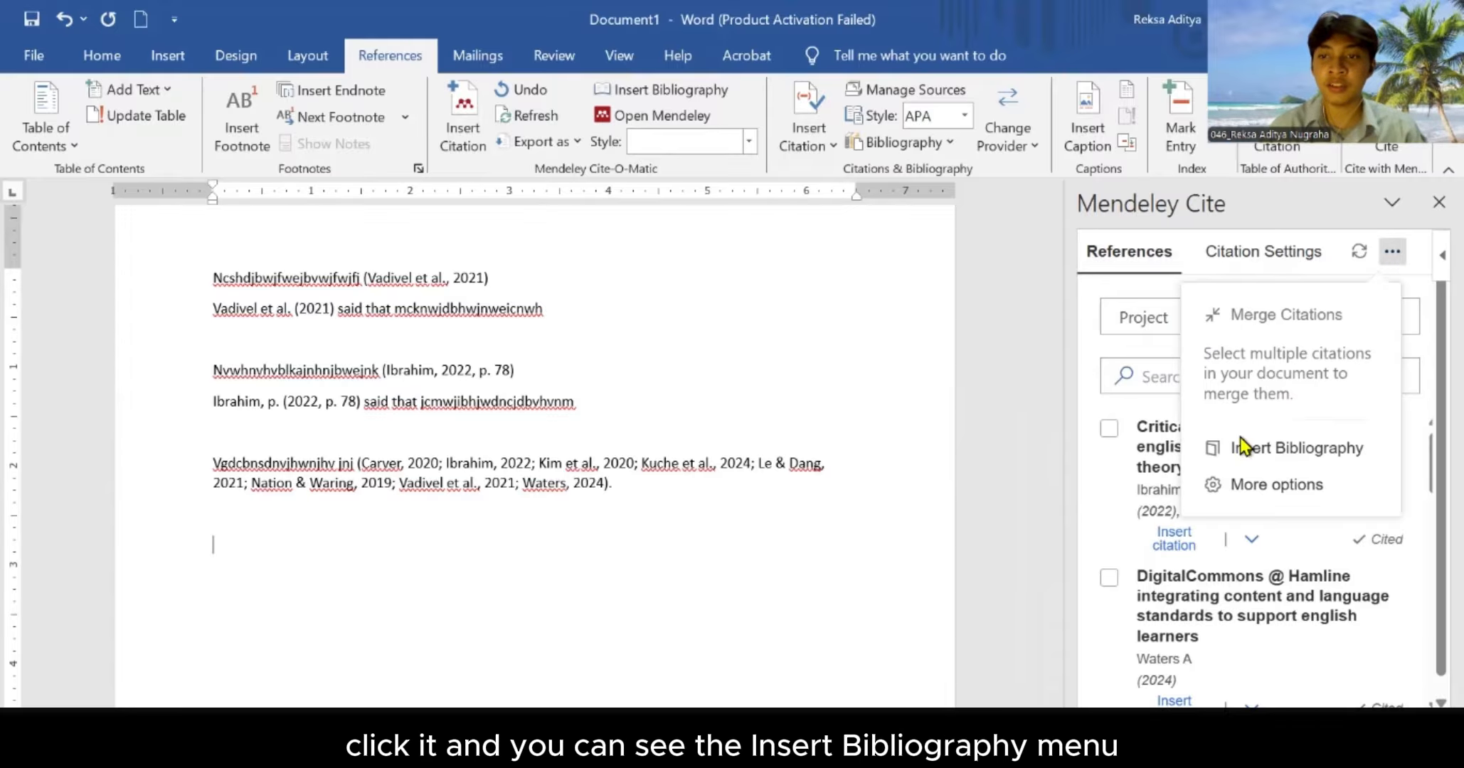
{"action": "left_click", "coordinate": [1293, 448]}
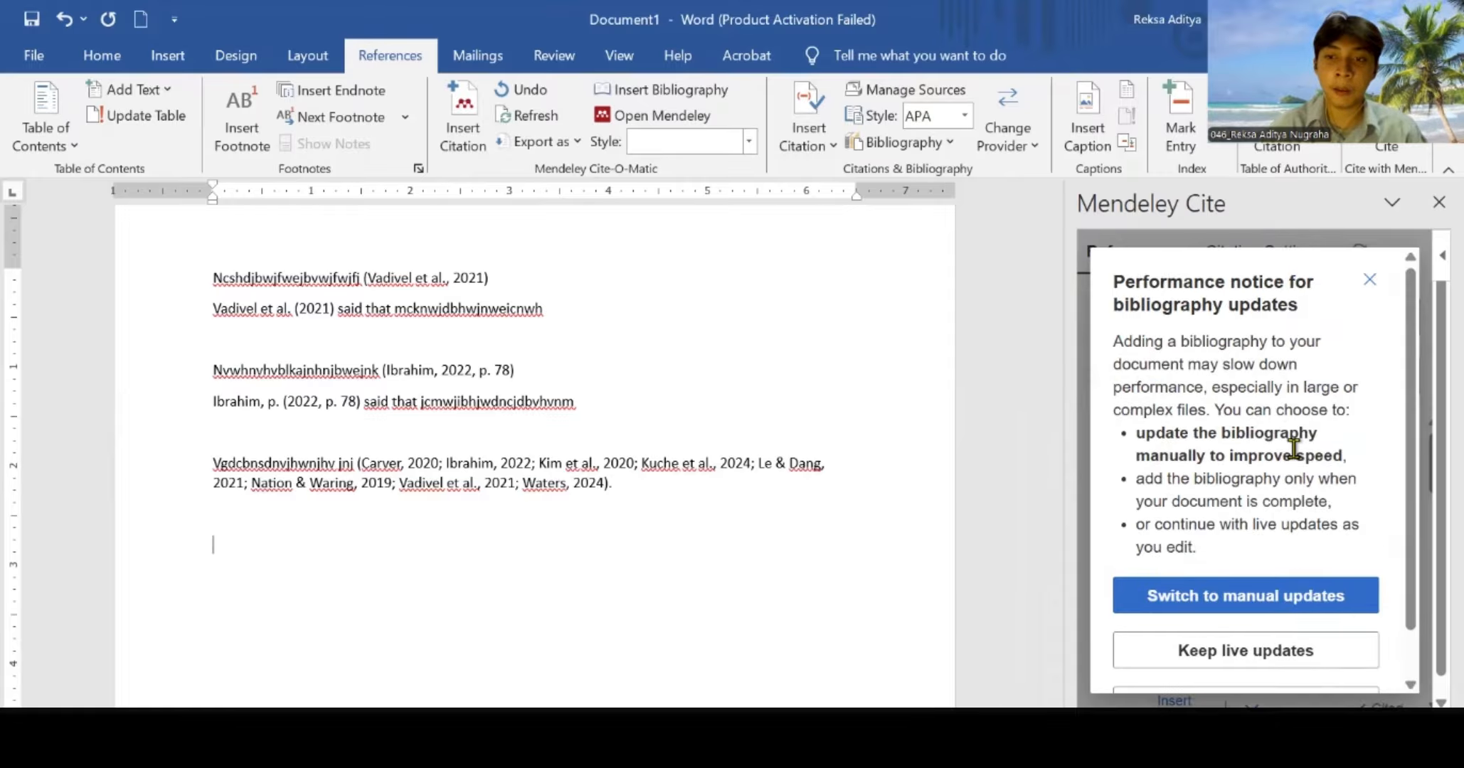
{"action": "left_click", "coordinate": [1253, 653]}
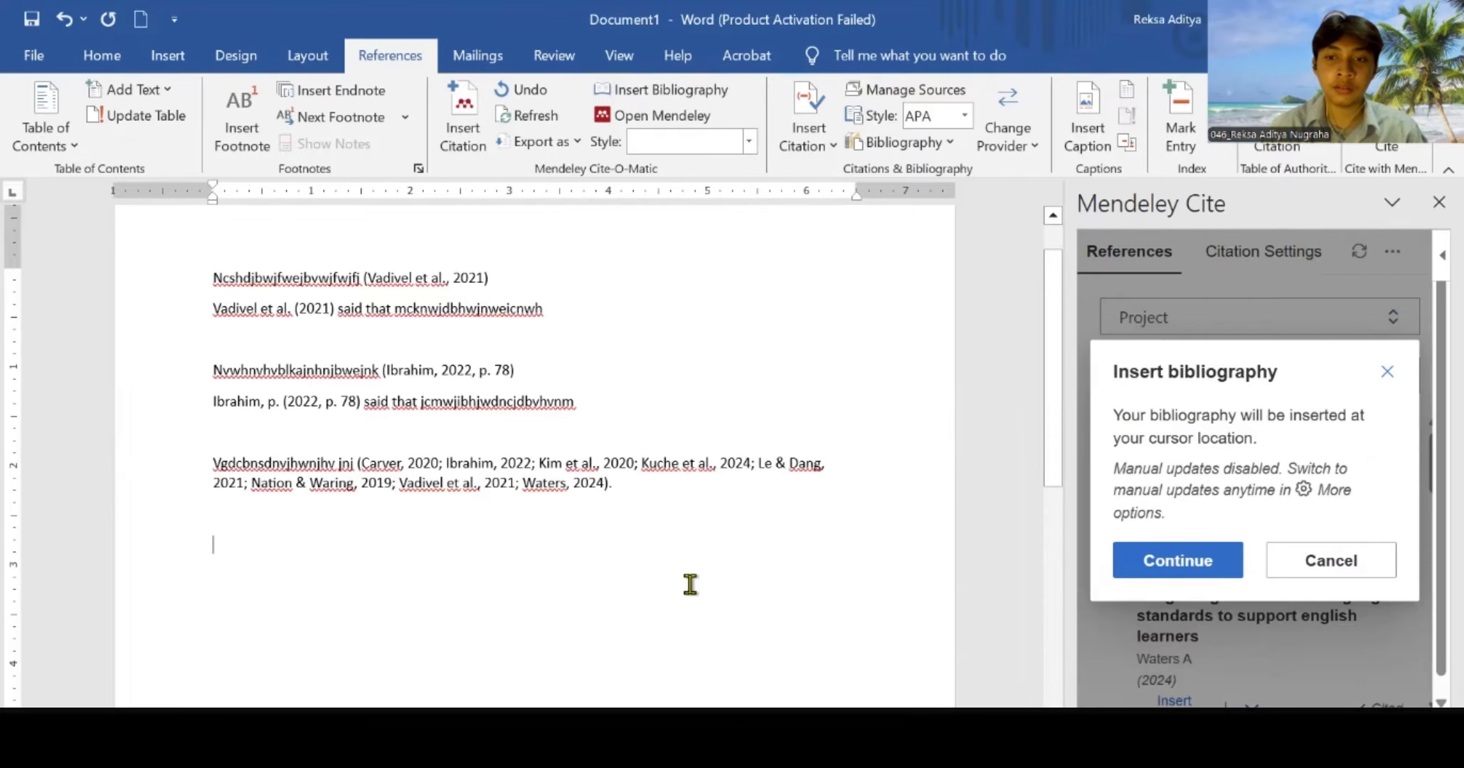
{"action": "left_click", "coordinate": [1165, 556]}
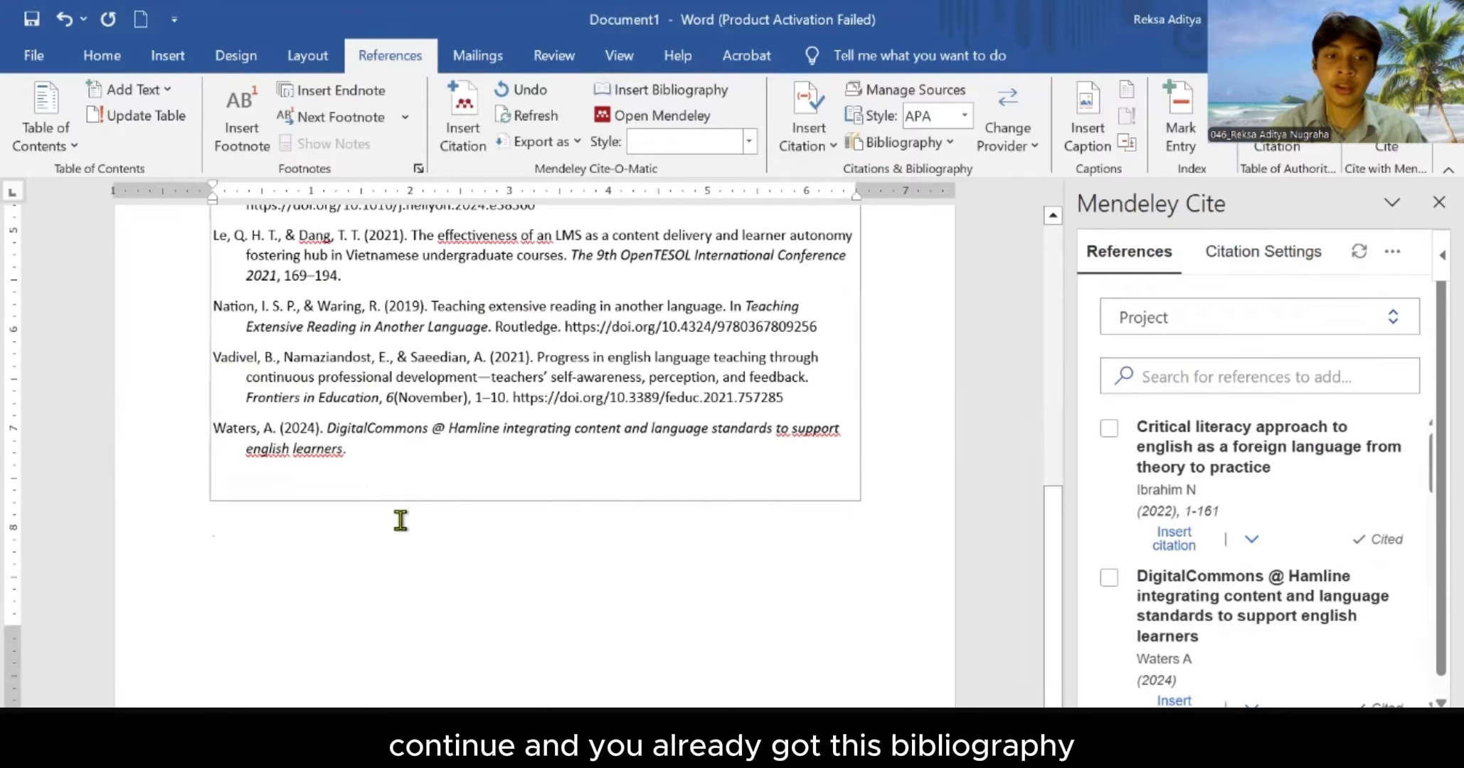
Check the bibliography entries and in-text citations throughout the document, and close the Mendeley Cite pane
{"action": "scroll", "coordinate": [450, 560], "scroll_direction": "up", "scroll_amount": 6}
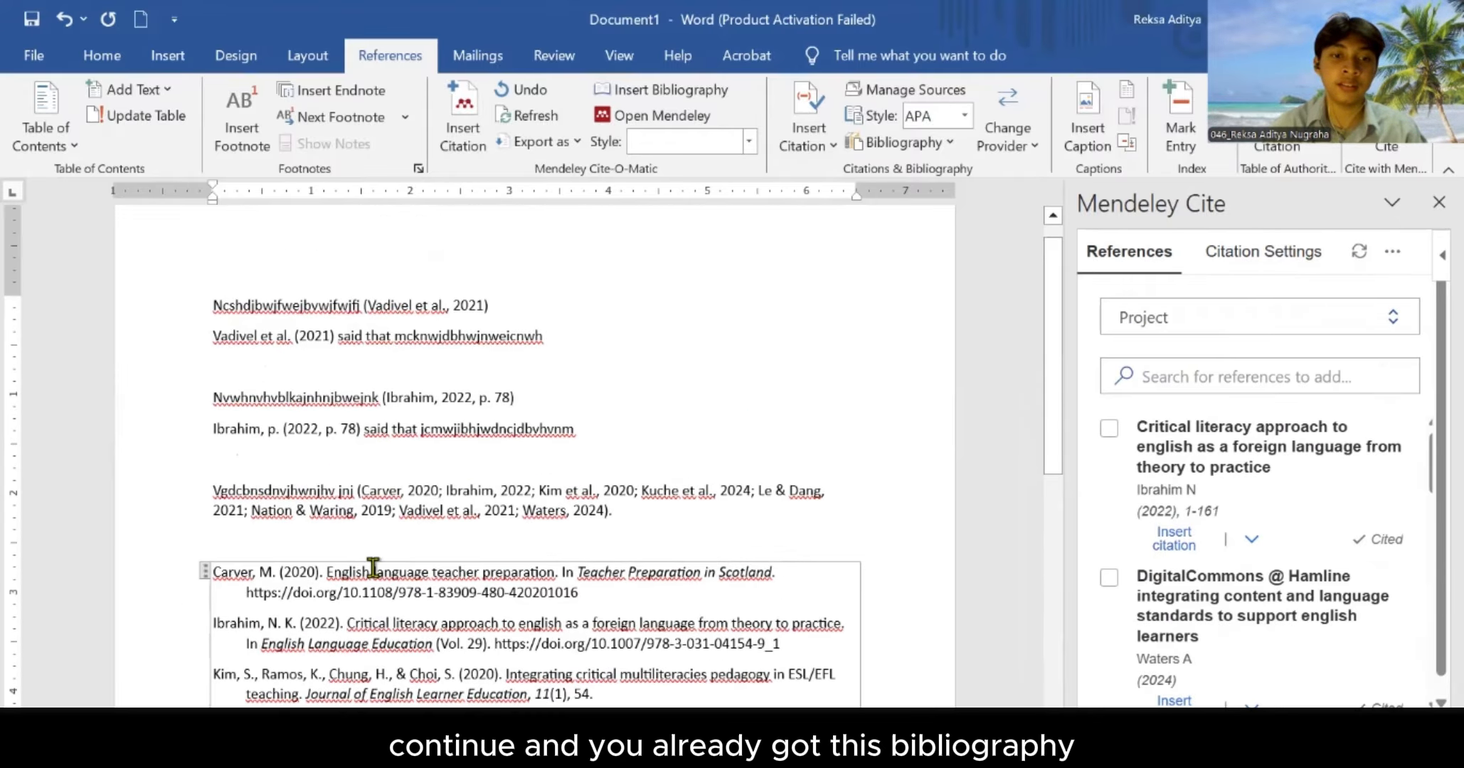
{"action": "scroll", "coordinate": [373, 569], "scroll_direction": "down", "scroll_amount": 2}
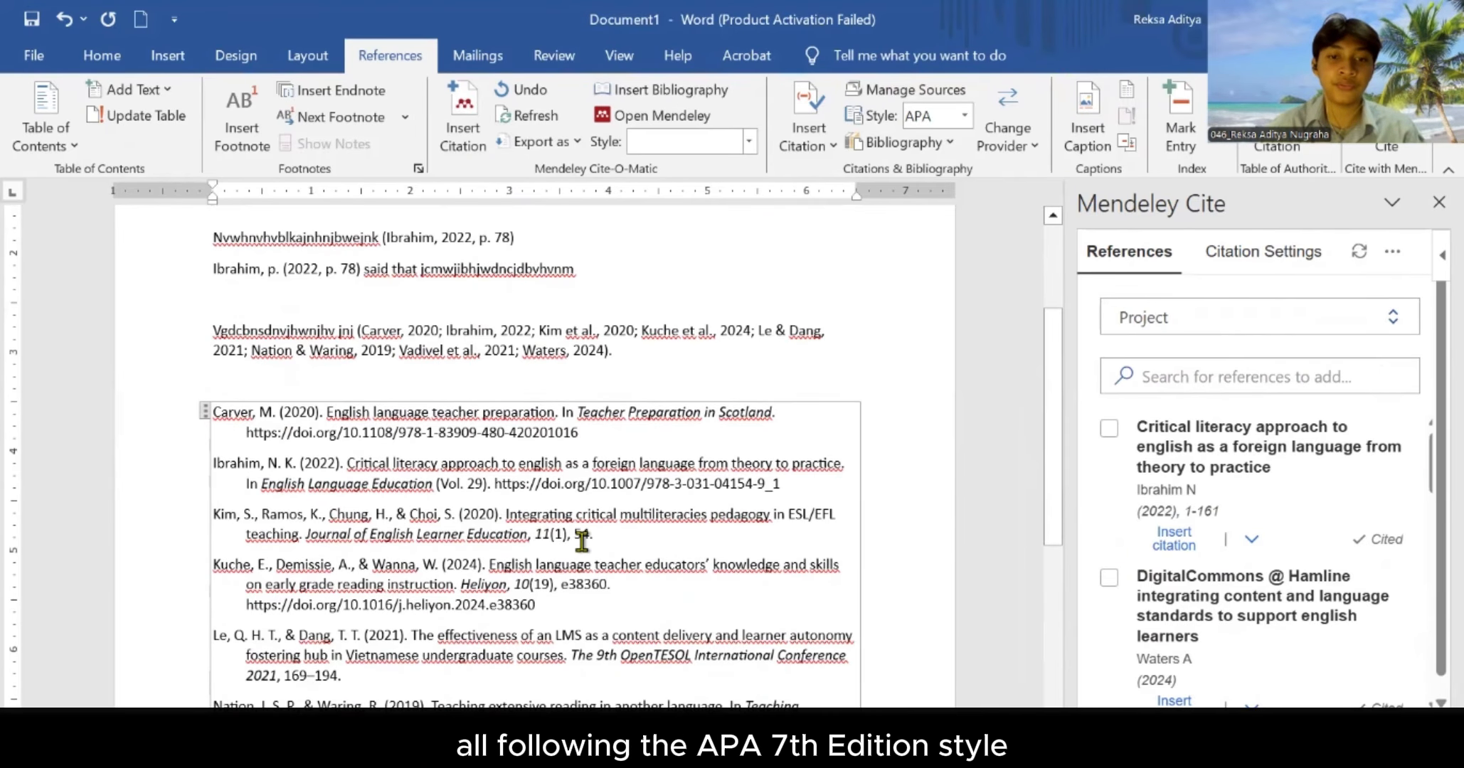
{"action": "scroll", "coordinate": [582, 541], "scroll_direction": "down", "scroll_amount": 3}
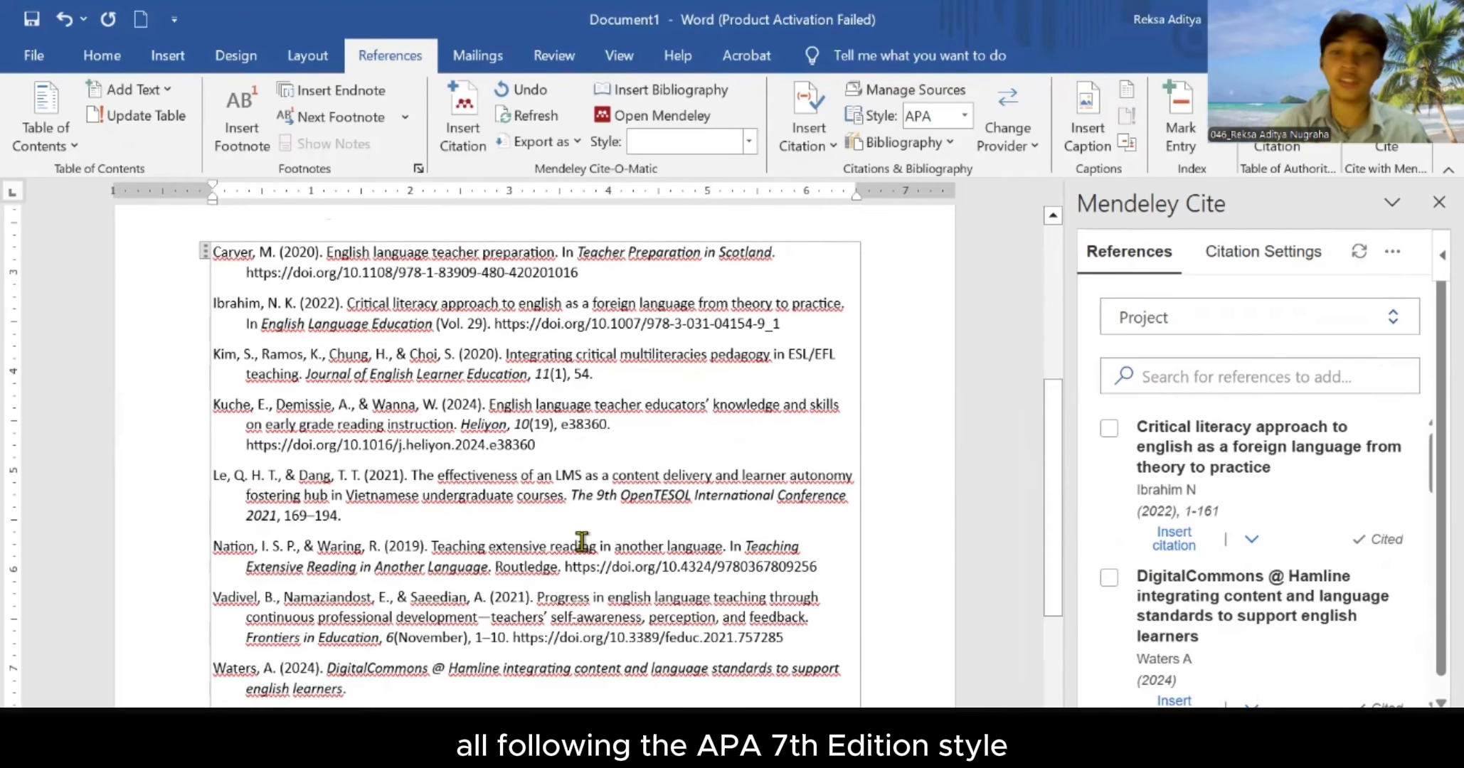
{"action": "left_click", "coordinate": [1438, 203]}
{"action": "scroll", "coordinate": [831, 541], "scroll_direction": "up", "scroll_amount": 1}
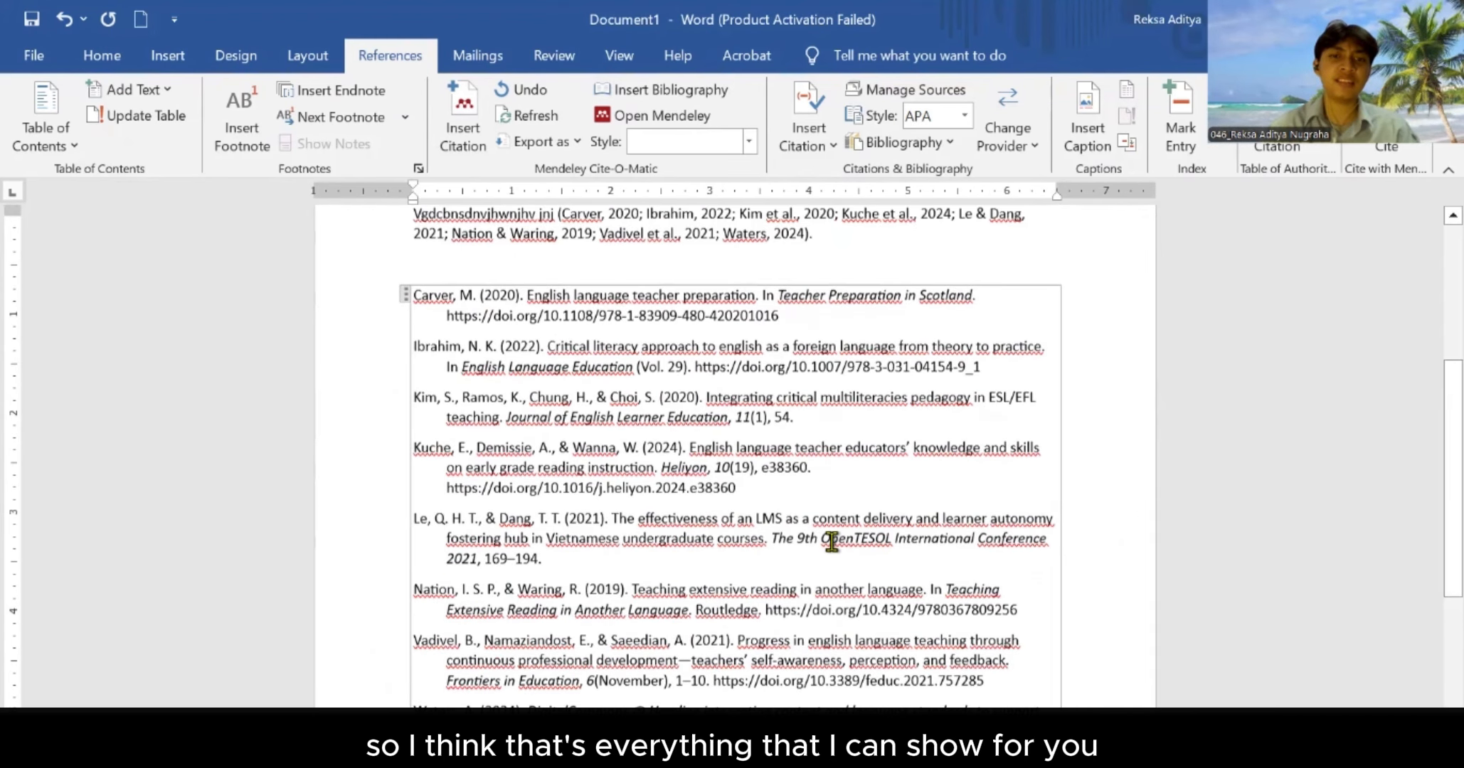
{"action": "scroll", "coordinate": [831, 541], "scroll_direction": "up", "scroll_amount": 6}
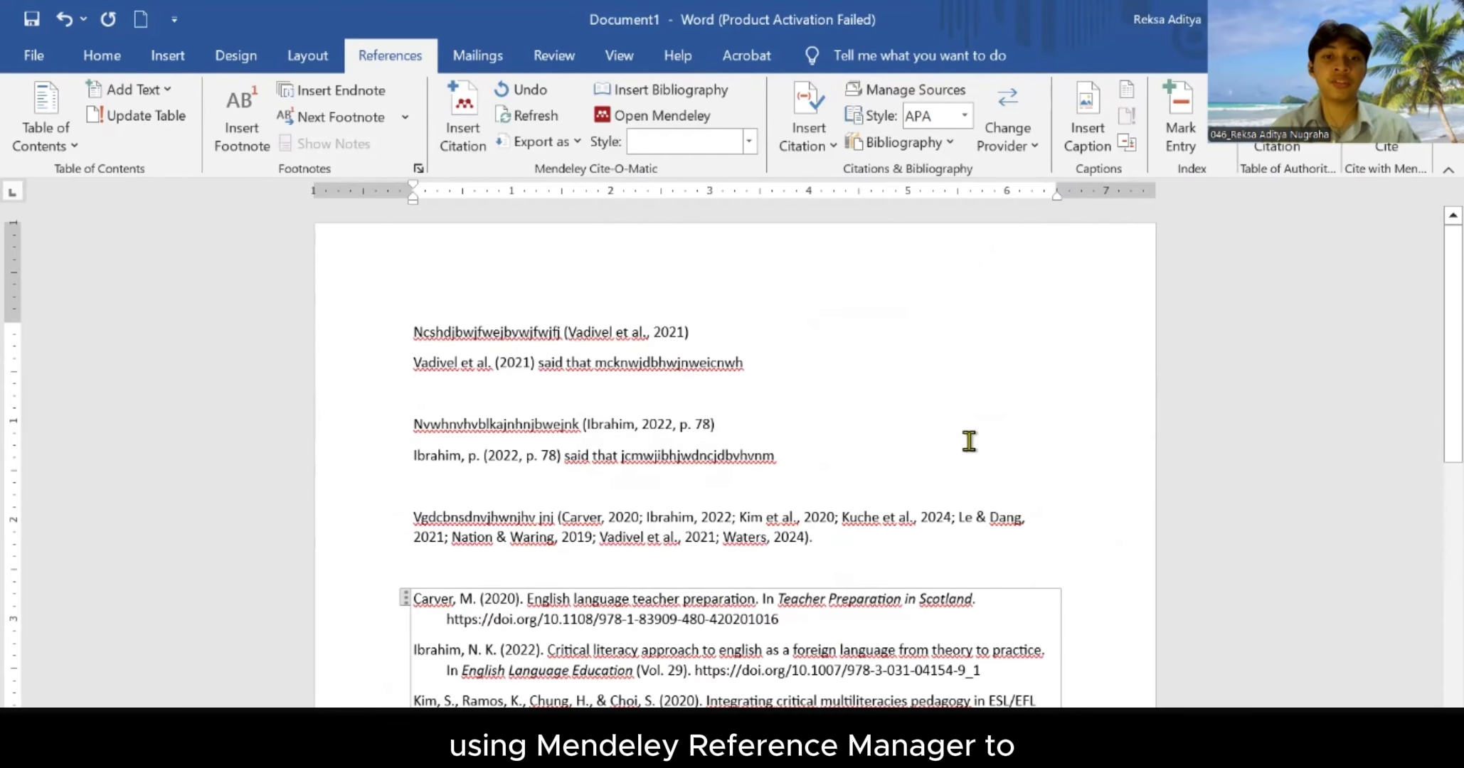
{"action": "scroll", "coordinate": [936, 435], "scroll_direction": "down", "scroll_amount": 12}
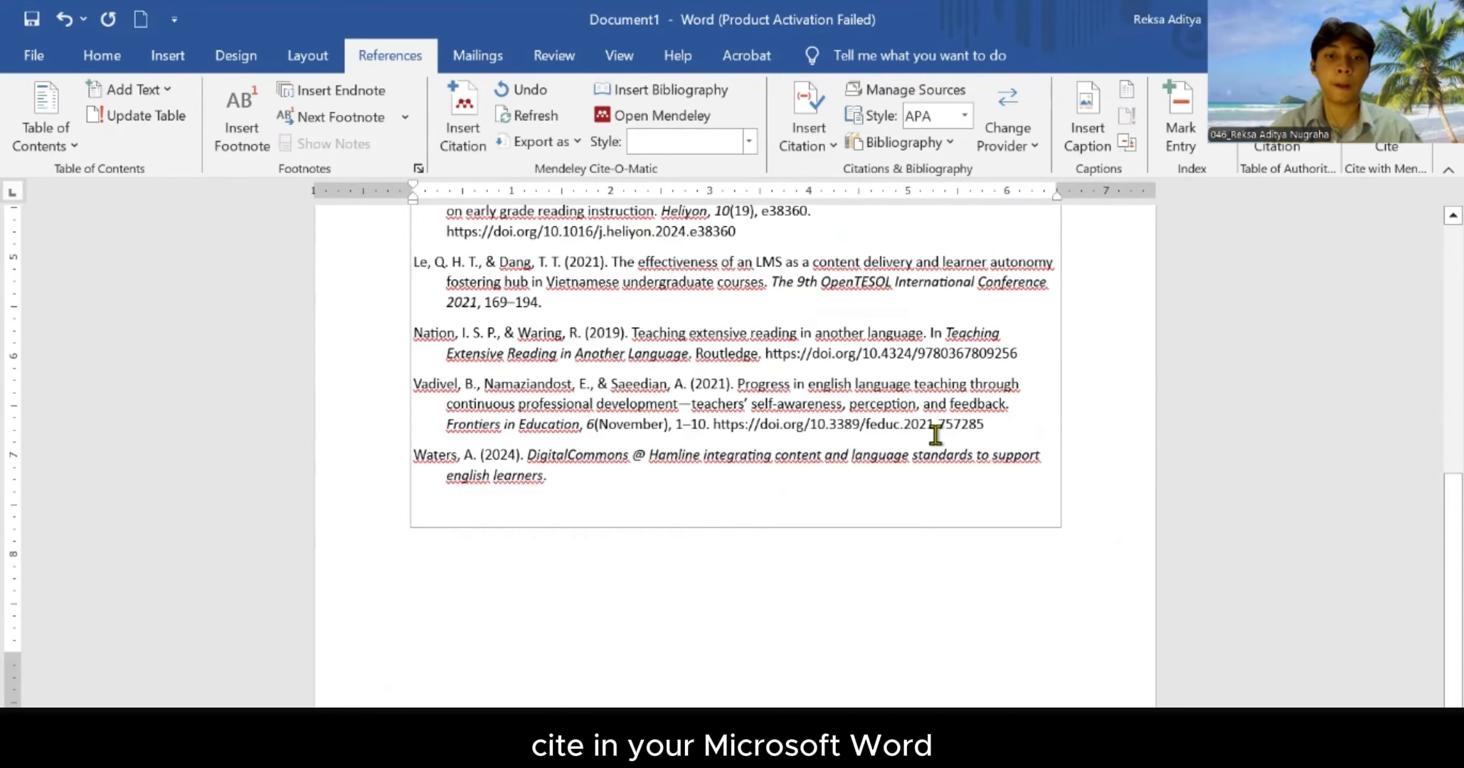
{"action": "scroll", "coordinate": [936, 435], "scroll_direction": "up", "scroll_amount": 8}
{"action": "scroll", "coordinate": [935, 436], "scroll_direction": "down", "scroll_amount": 4}
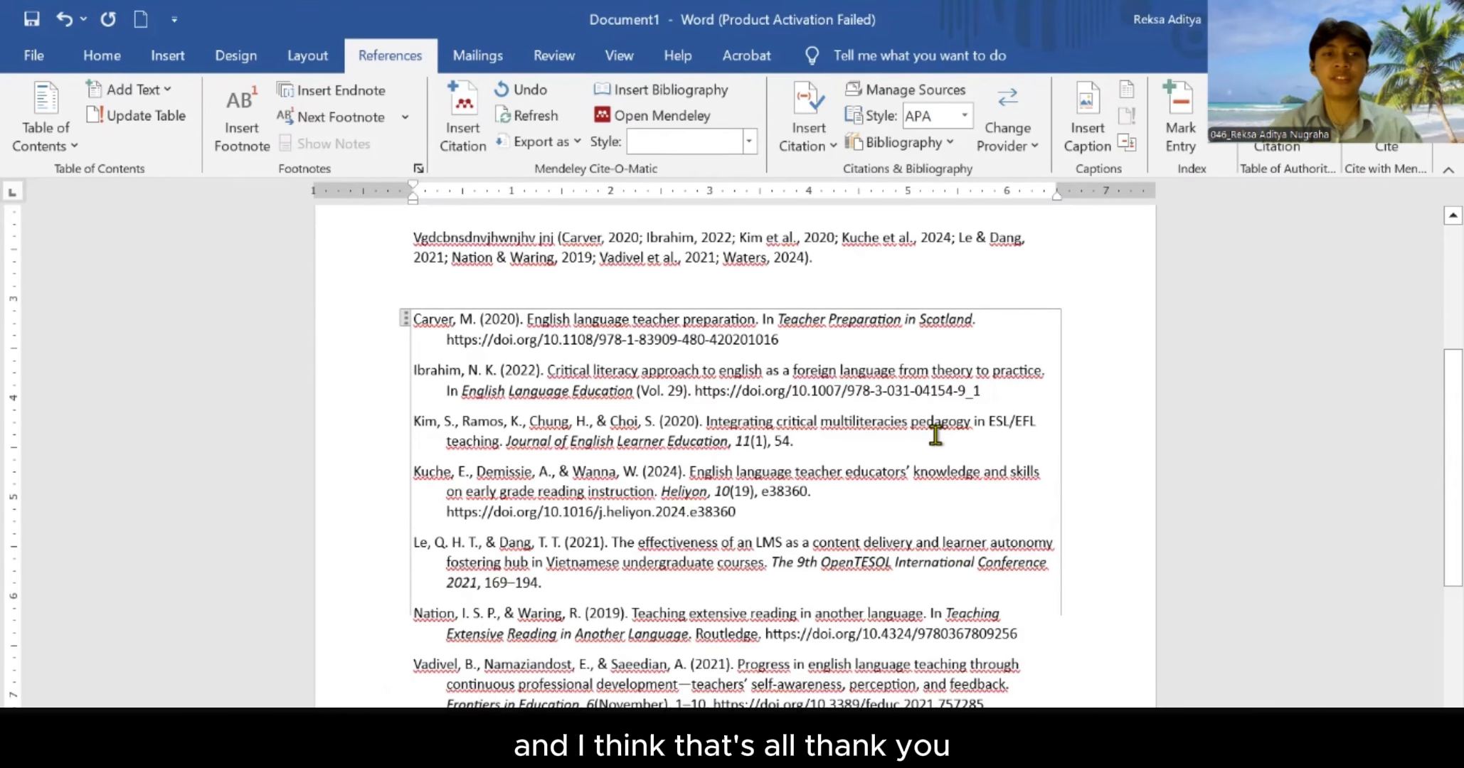